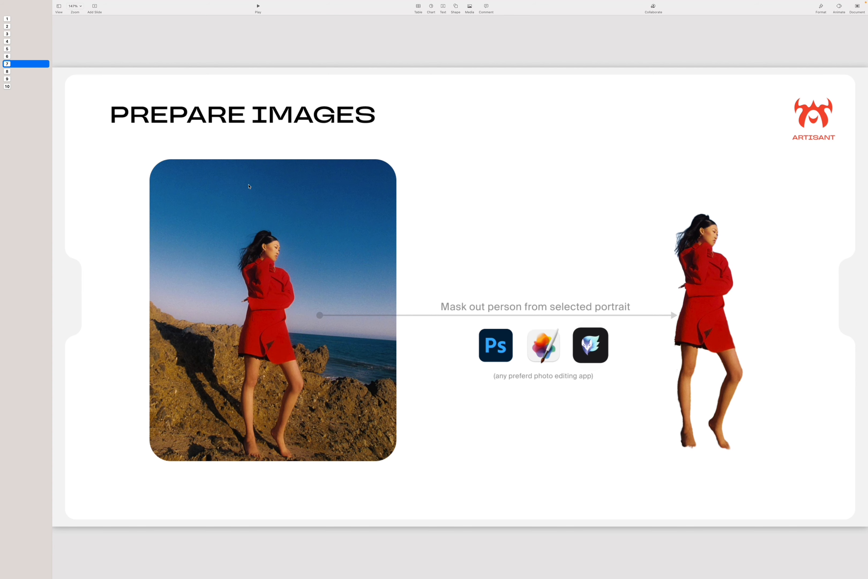
# Look at the Composite Video slide and return to the Prepare Animation slide
pyautogui.press('Down')
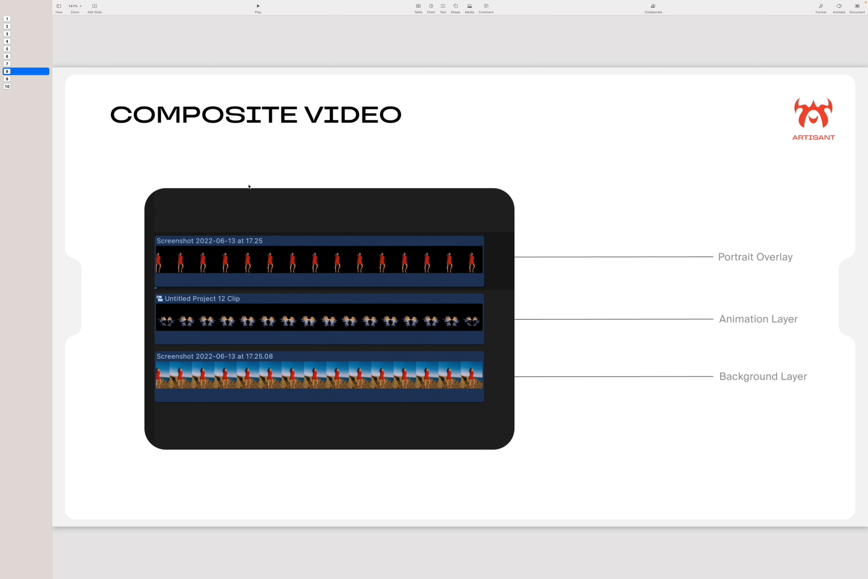
pyautogui.press('Up')
pyautogui.press('Up')
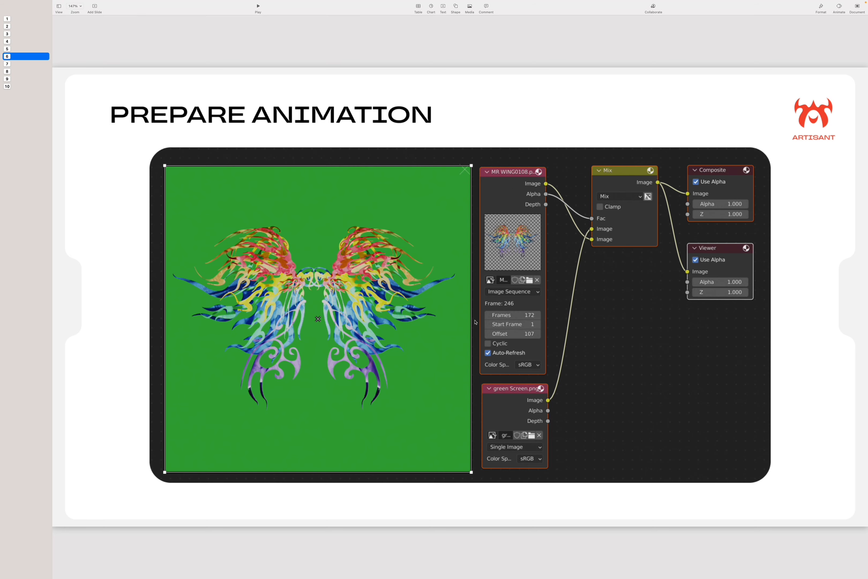
# Switch to Blender and play back the coloured wings animation from frame 108
pyautogui.hotkey('ctrl', 'Up')
pyautogui.click(458, 21)
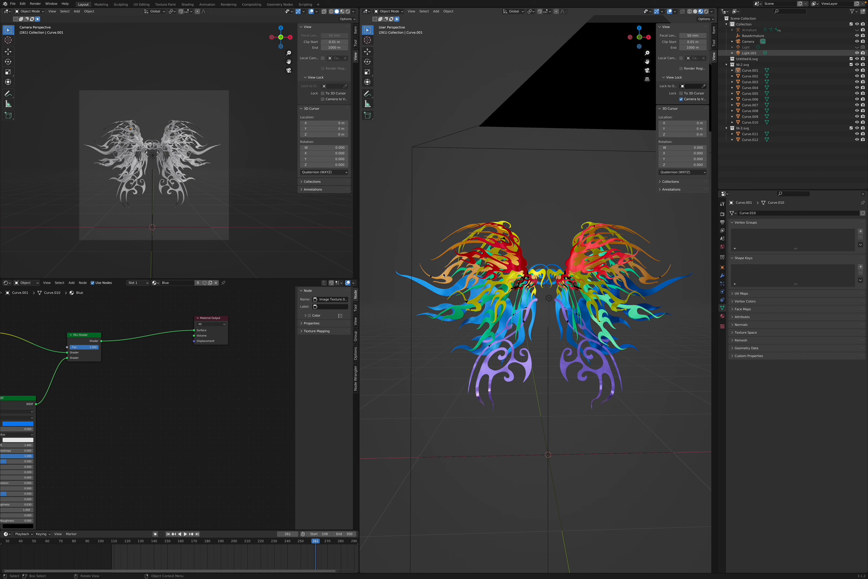
pyautogui.press('space')
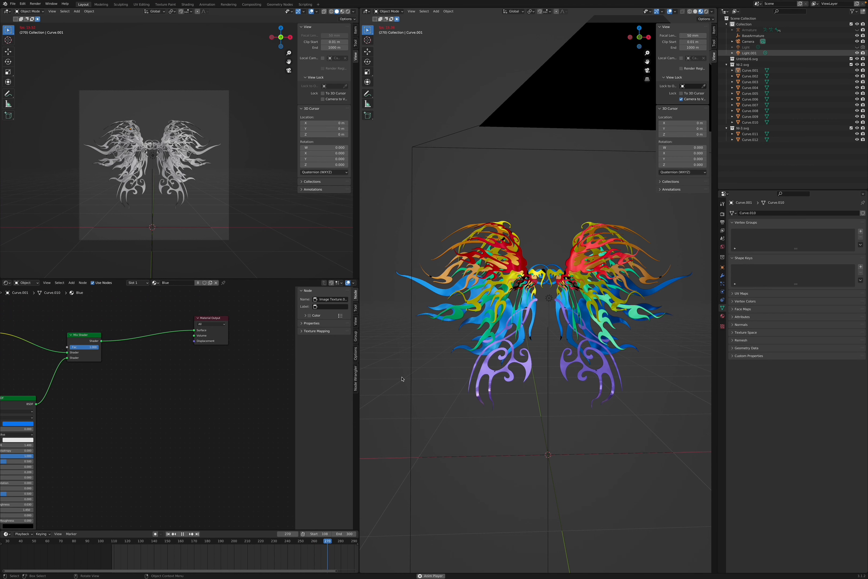
pyautogui.press('space')
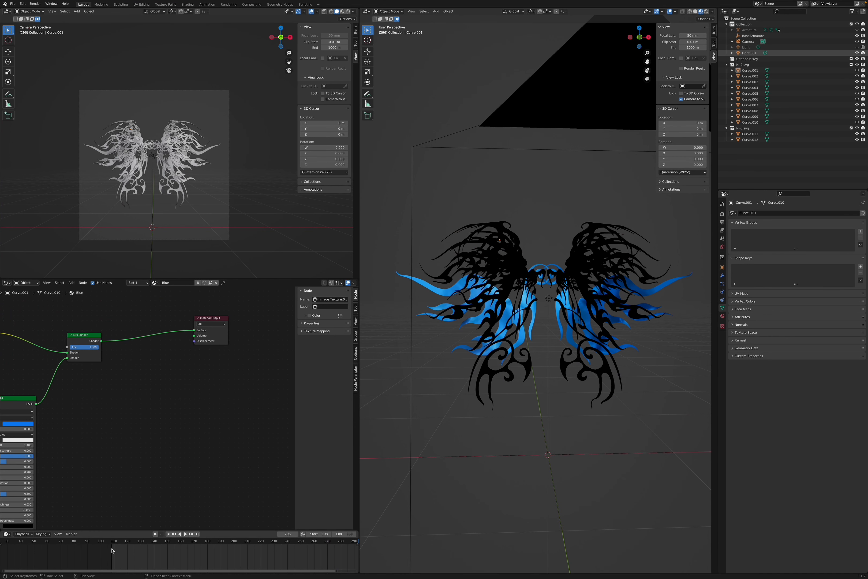
pyautogui.click(111, 542)
pyautogui.press('space')
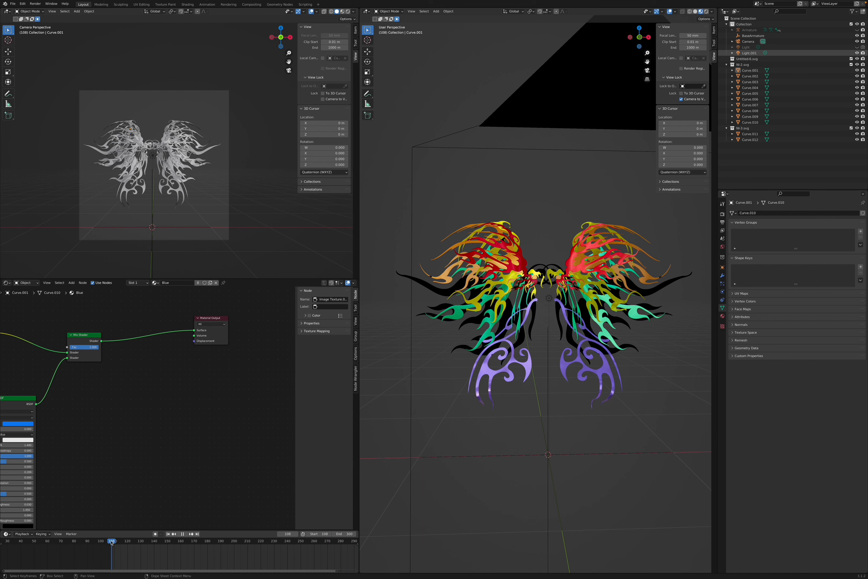
pyautogui.press('space')
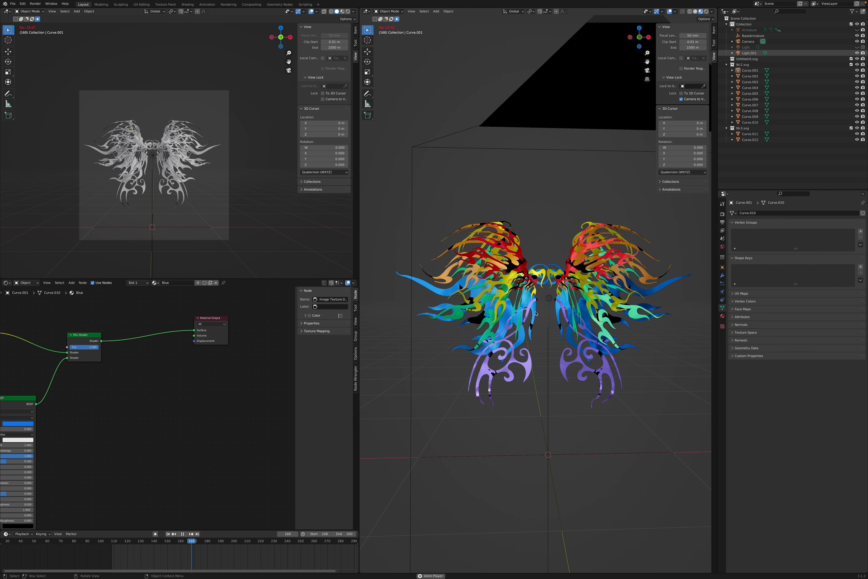
pyautogui.press('space')
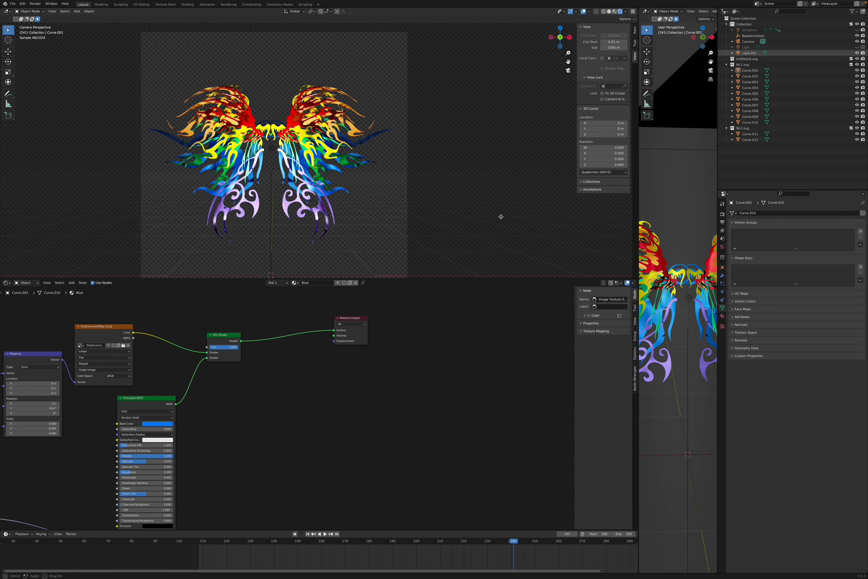
# Narrow the rendered camera view to widen the perspective view, and show the Cycles render properties
pyautogui.moveTo(639, 227); pyautogui.dragTo(471, 228)
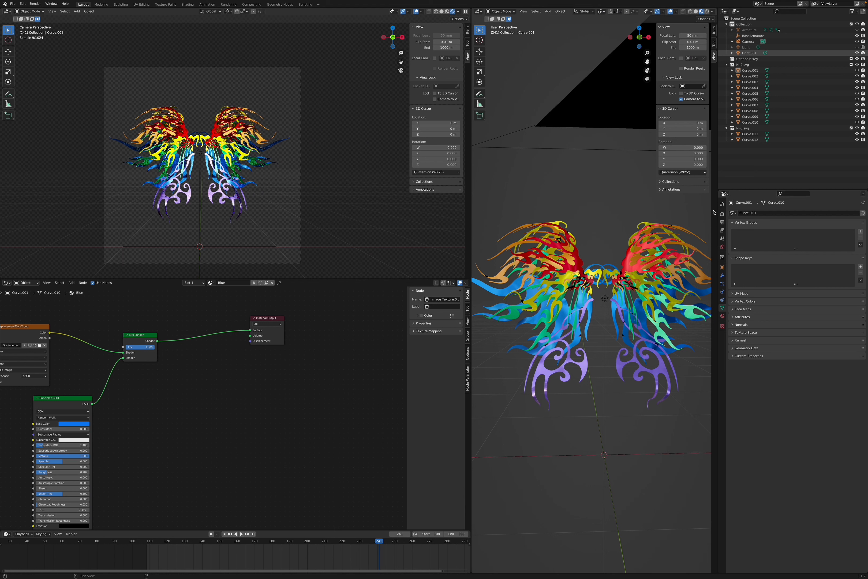
pyautogui.click(723, 214)
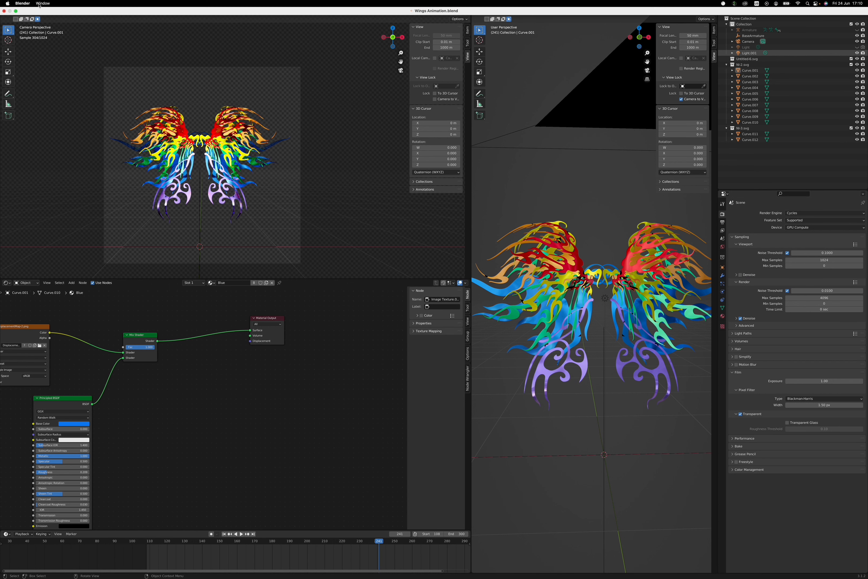
pyautogui.click(38, 4)
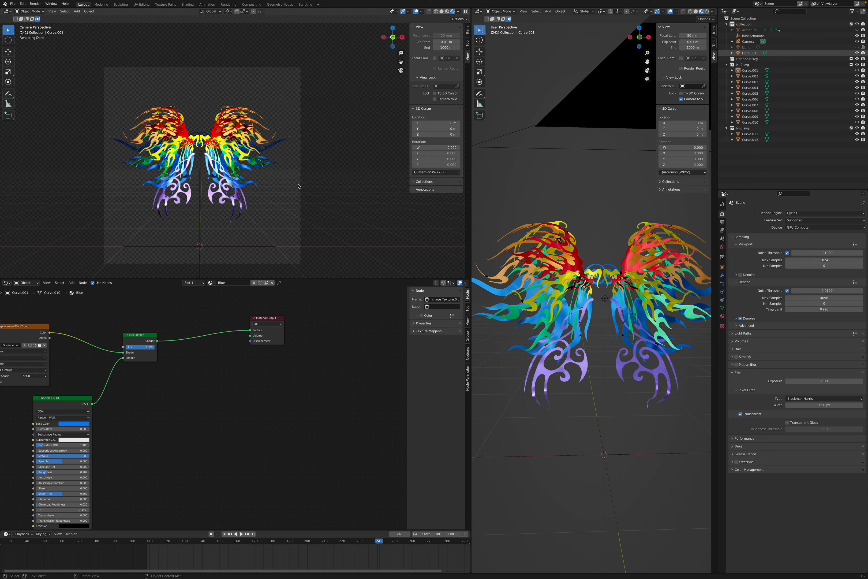
# Switch to the Compositing workspace and move the MR WING0108 image-sequence node off the green wings preview
pyautogui.click(251, 4)
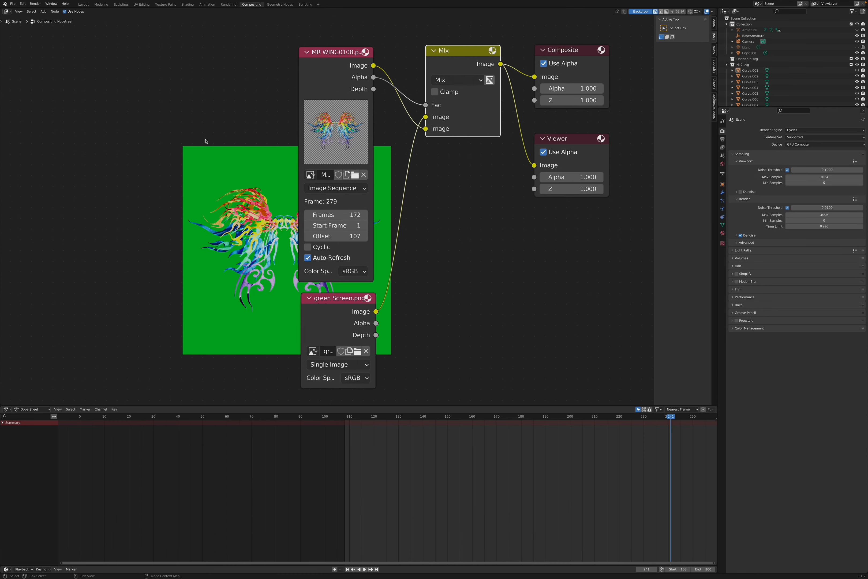
pyautogui.scroll(-3, 204, 137)
pyautogui.scroll(4, 261, 191)
pyautogui.moveTo(330, 40); pyautogui.dragTo(524, 76, button='middle')
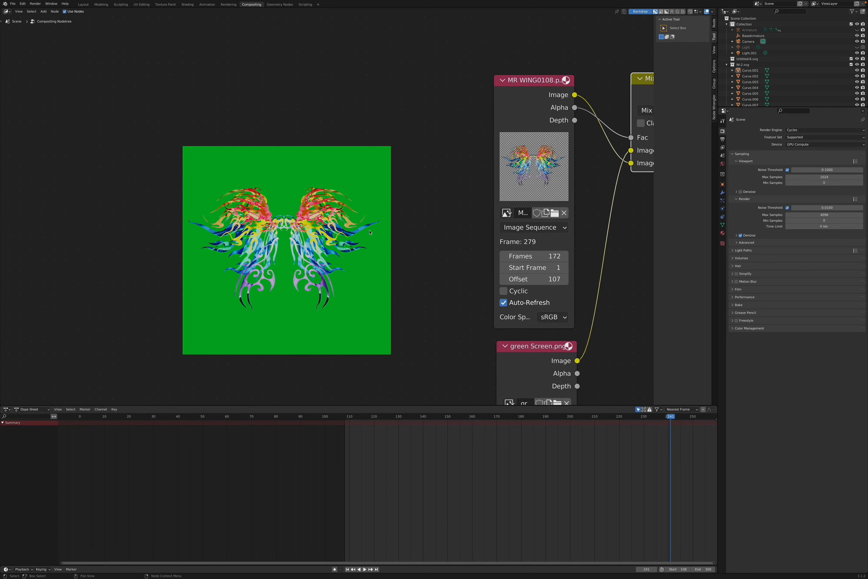
pyautogui.scroll(-3, 438, 216)
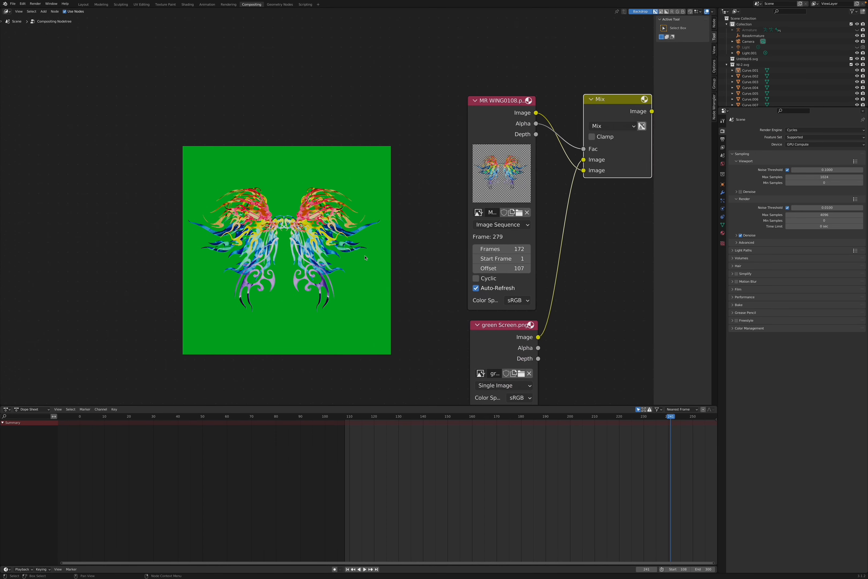
pyautogui.moveTo(423, 204); pyautogui.dragTo(351, 214, button='middle')
pyautogui.moveTo(402, 127); pyautogui.dragTo(136, 72)
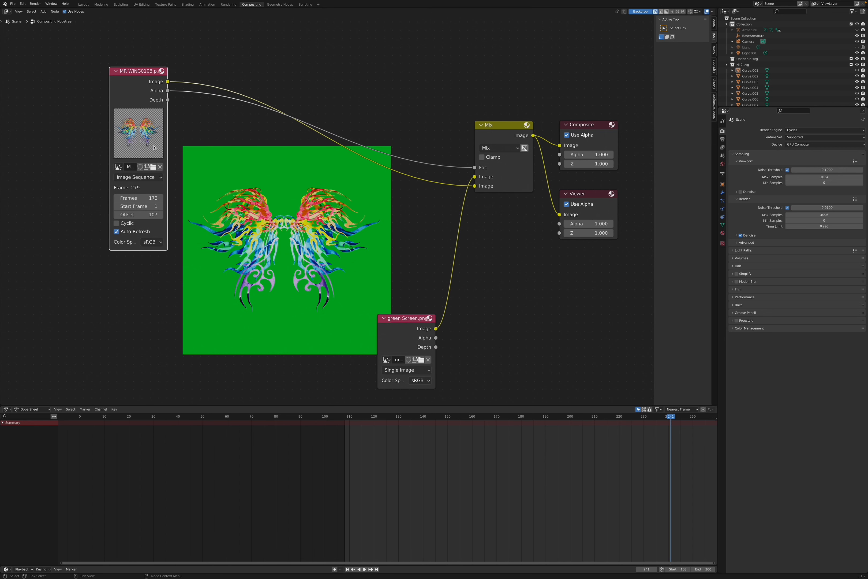
pyautogui.moveTo(76, 54); pyautogui.dragTo(194, 342)
pyautogui.moveTo(70, 53); pyautogui.dragTo(175, 330)
pyautogui.click(248, 299)
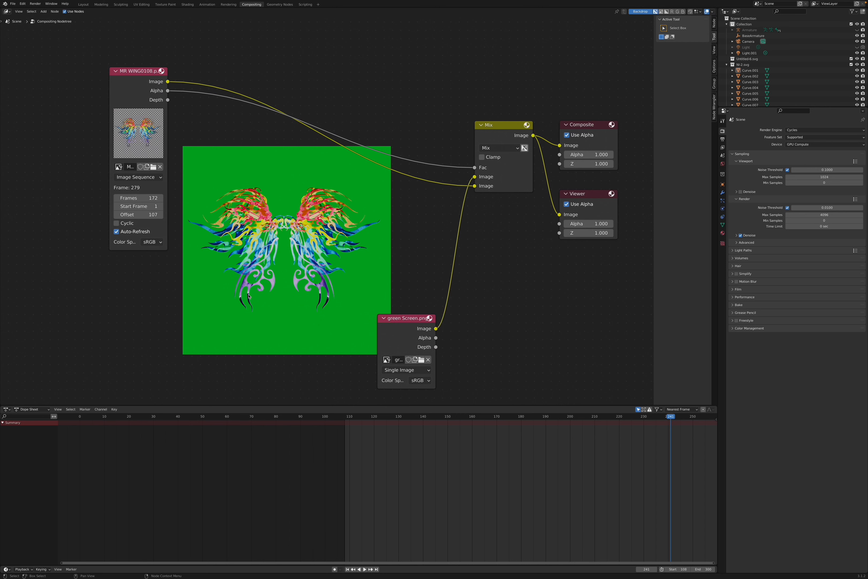
# Add an Image node to the compositing node tree and browse for its source file
pyautogui.hotkey('shift', 'a')
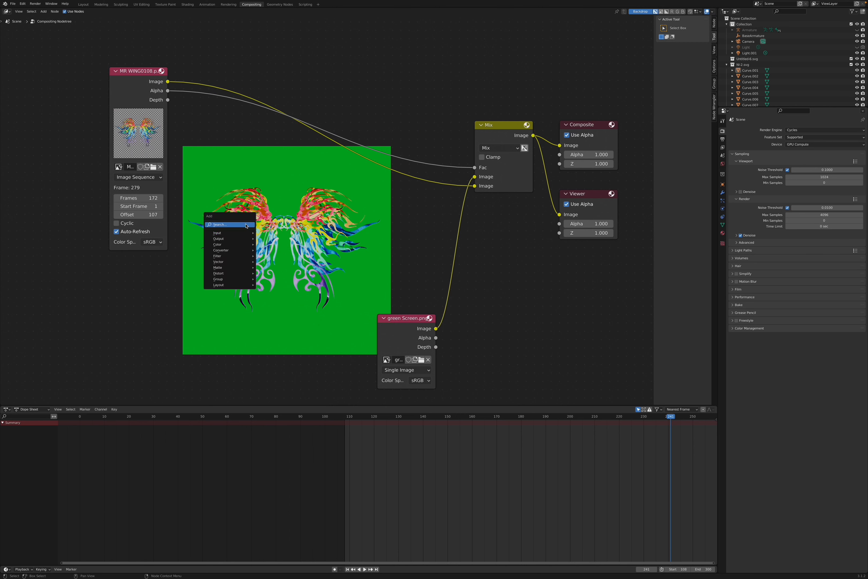
pyautogui.click(245, 226)
pyautogui.write('image')
pyautogui.moveTo(211, 206); pyautogui.dragTo(260, 391)
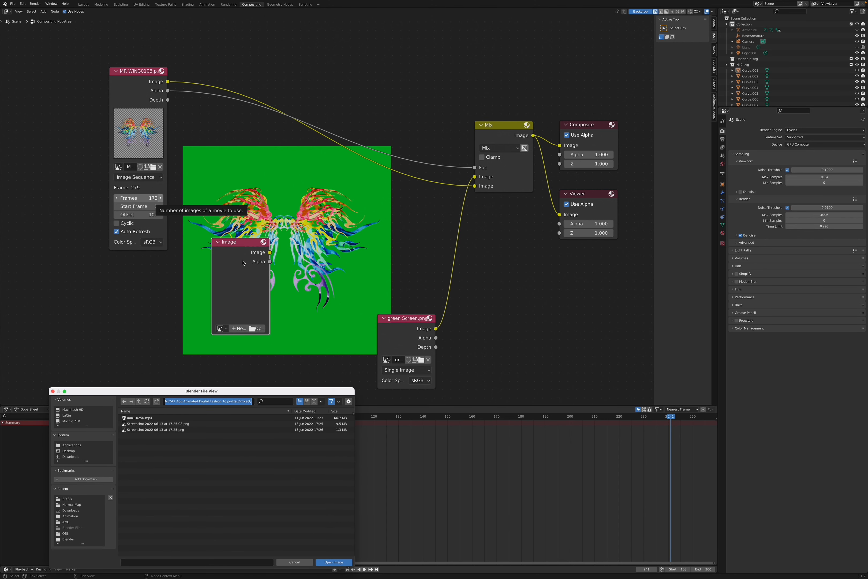
# Browse the rendered MR WING frames as thumbnails in the Animation folder, without opening a file
pyautogui.moveTo(231, 392); pyautogui.dragTo(250, 363)
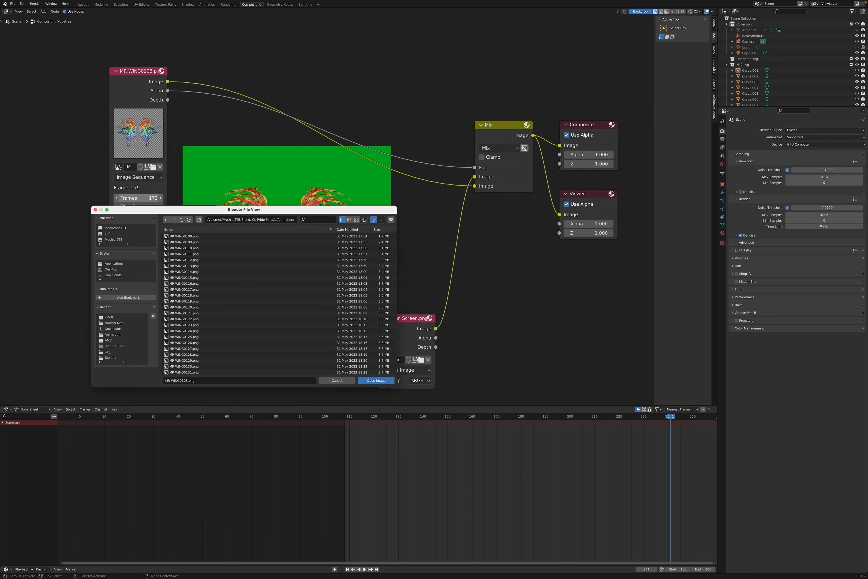
pyautogui.click(356, 220)
pyautogui.scroll(-2, 303, 274)
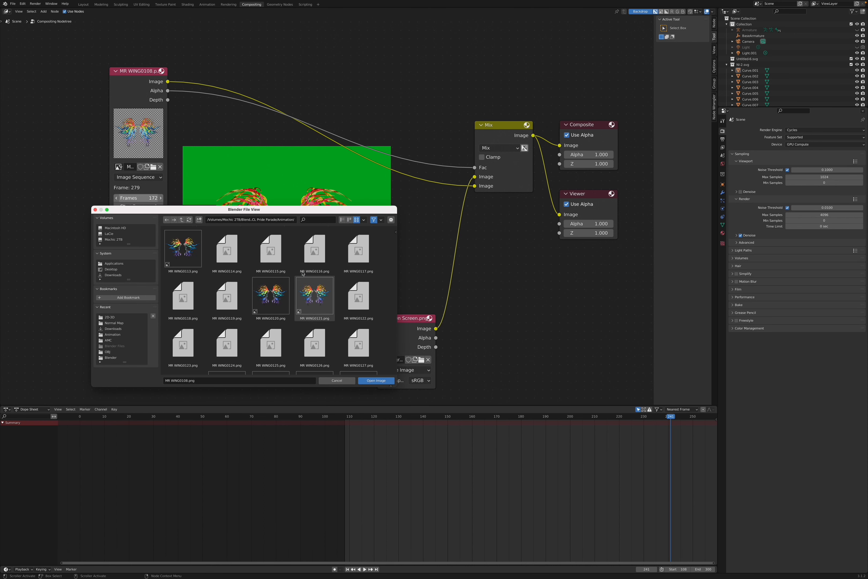
pyautogui.scroll(2, 302, 274)
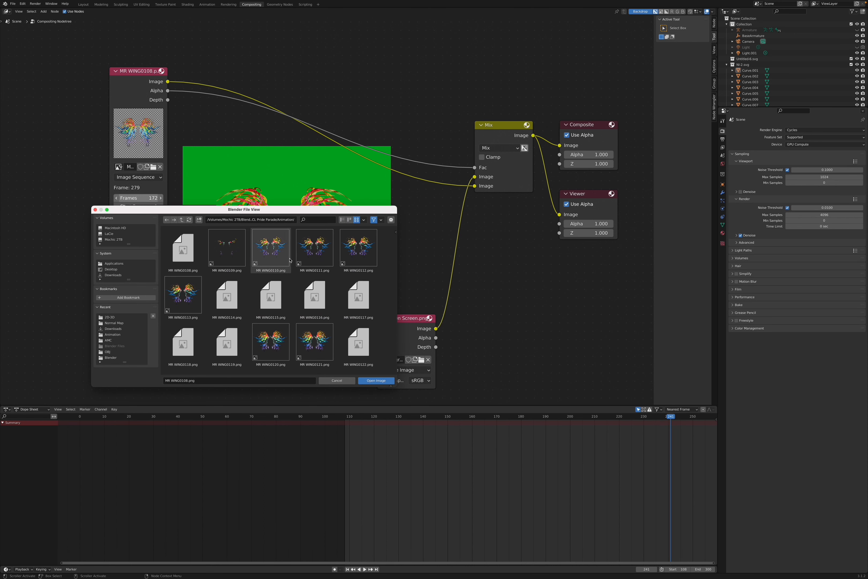
pyautogui.scroll(-5, 276, 314)
pyautogui.scroll(-4, 275, 314)
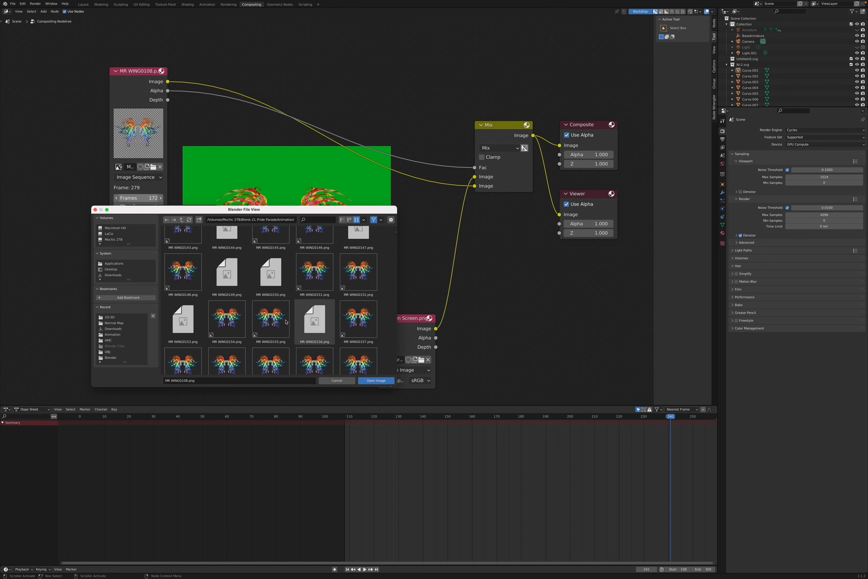
pyautogui.moveTo(264, 209); pyautogui.dragTo(253, 321)
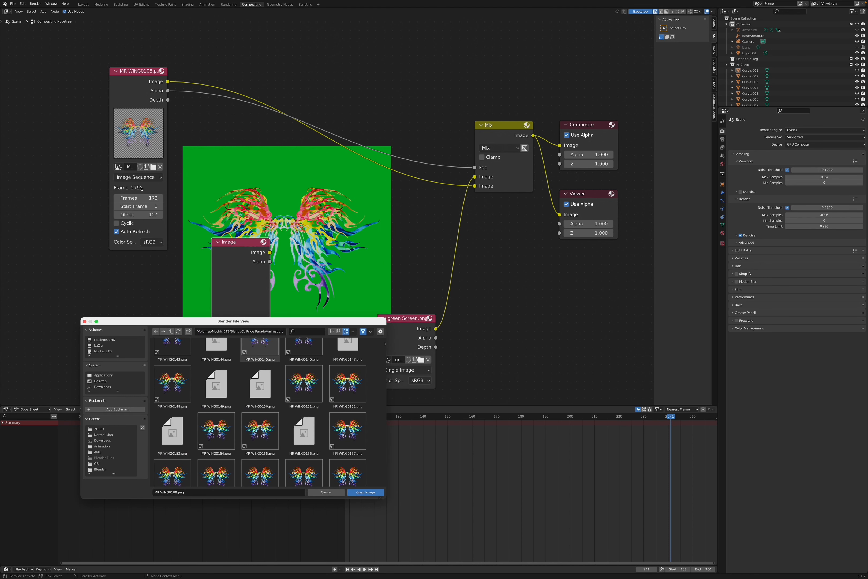
pyautogui.moveTo(78, 48); pyautogui.dragTo(198, 294)
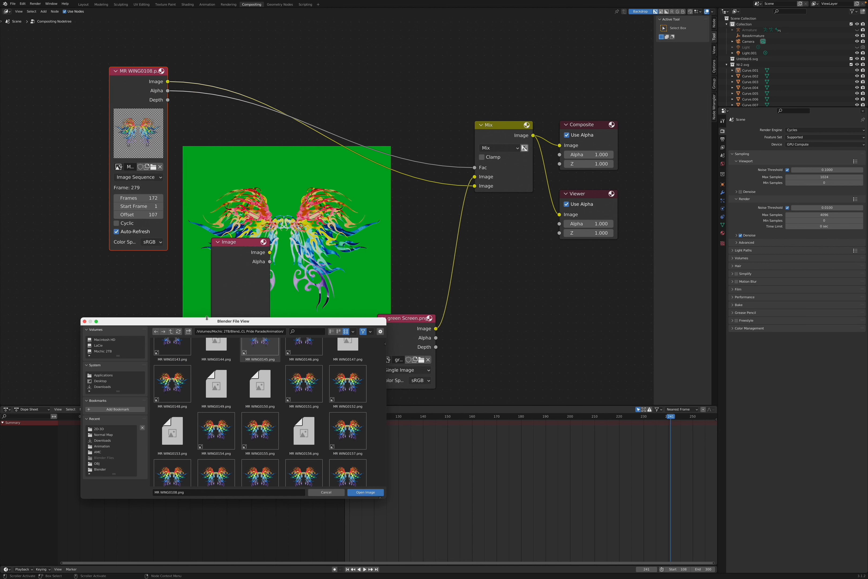
pyautogui.moveTo(253, 324); pyautogui.dragTo(107, 273)
pyautogui.click(306, 432)
# Delete the empty Image node and place the green Screen.png node below the MR WING0108 node
pyautogui.moveTo(391, 326); pyautogui.dragTo(167, 308)
pyautogui.click(111, 276)
pyautogui.press('x')
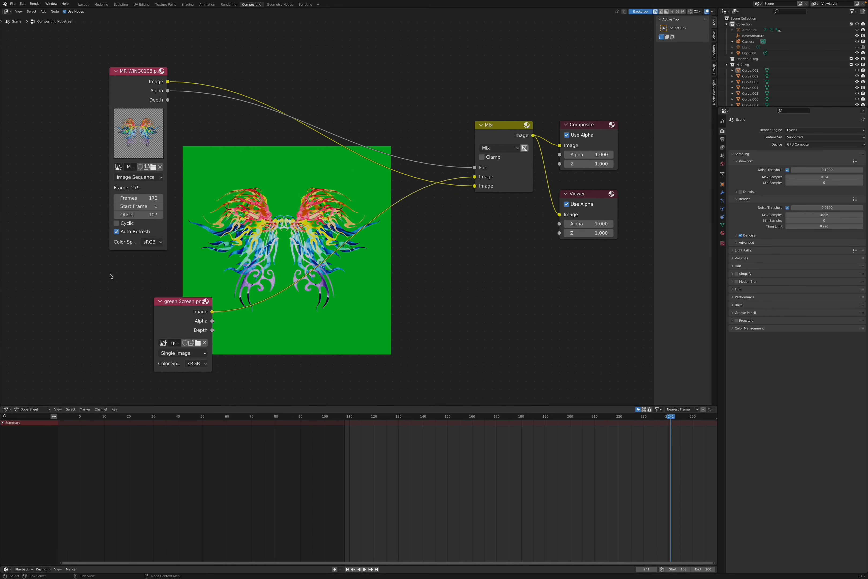
pyautogui.moveTo(163, 309); pyautogui.dragTo(122, 299)
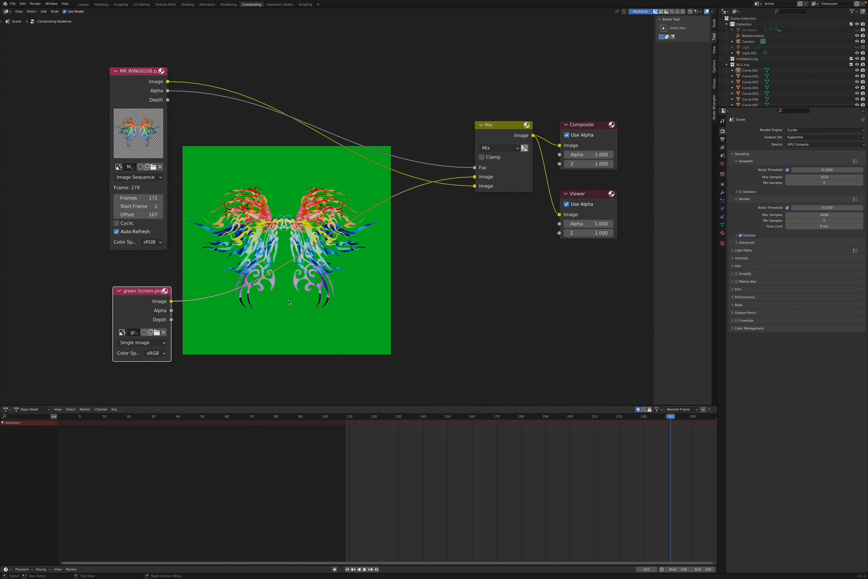
pyautogui.rightClick(369, 362)
pyautogui.click(121, 280)
pyautogui.moveTo(121, 280); pyautogui.dragTo(168, 383)
pyautogui.moveTo(90, 53); pyautogui.dragTo(229, 392)
pyautogui.click(221, 385)
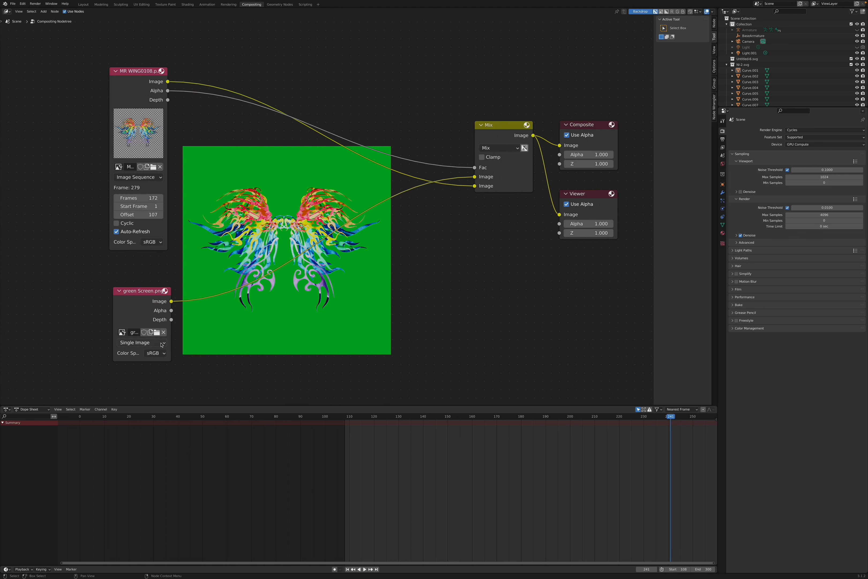
# Look through the texture files available for the green Screen.png node, leaving its image selection as it is
pyautogui.click(157, 332)
pyautogui.moveTo(167, 211); pyautogui.dragTo(343, 284)
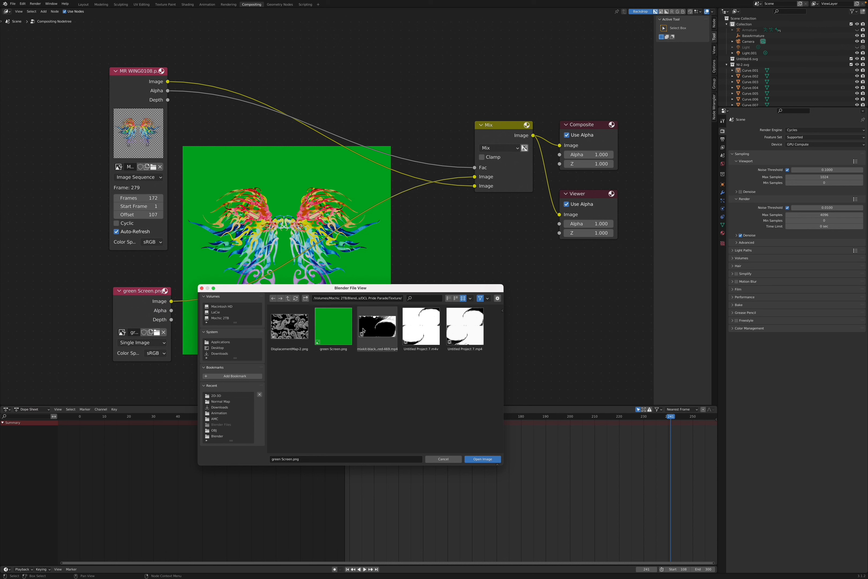
pyautogui.moveTo(357, 288); pyautogui.dragTo(334, 283)
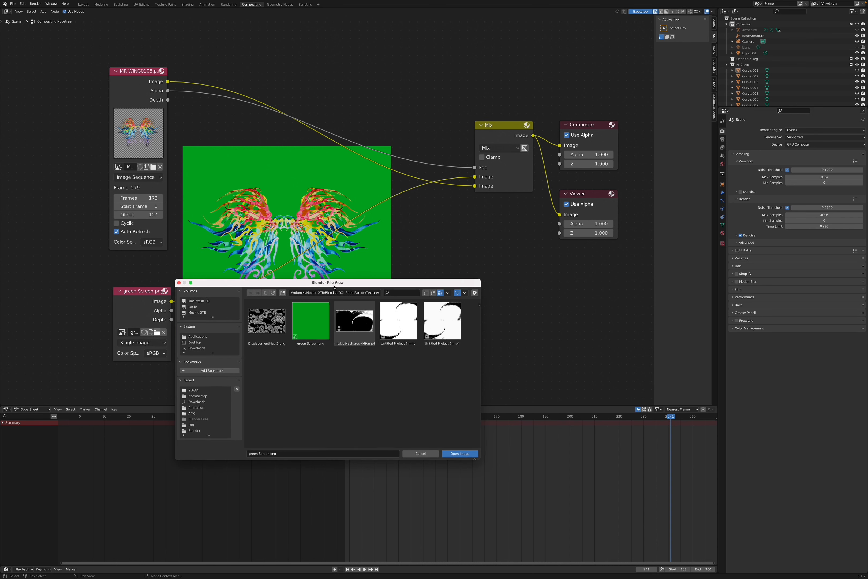
pyautogui.click(429, 454)
# Shrink the Viewer backdrop preview to about half size and move the Mix node closer to the two image nodes
pyautogui.moveTo(157, 294); pyautogui.dragTo(151, 295)
pyautogui.moveTo(477, 128); pyautogui.dragTo(245, 72)
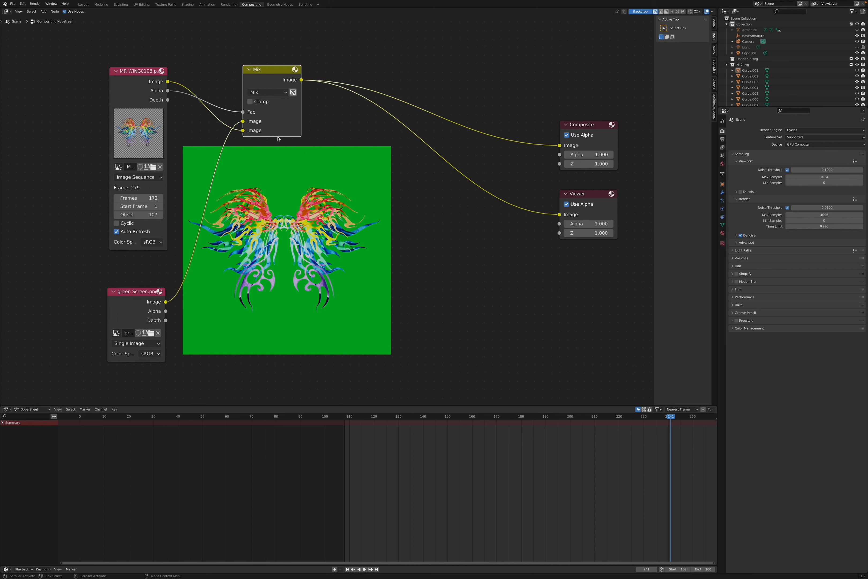
pyautogui.click(378, 152)
pyautogui.click(575, 195)
pyautogui.moveTo(392, 144); pyautogui.dragTo(300, 277)
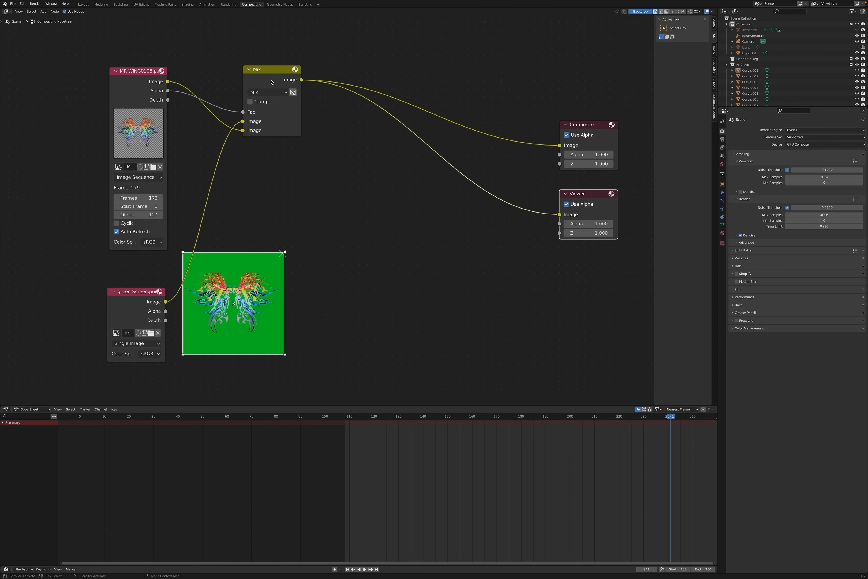
pyautogui.moveTo(273, 78); pyautogui.dragTo(295, 166)
pyautogui.click(374, 293)
pyautogui.hotkey('shift', 'a')
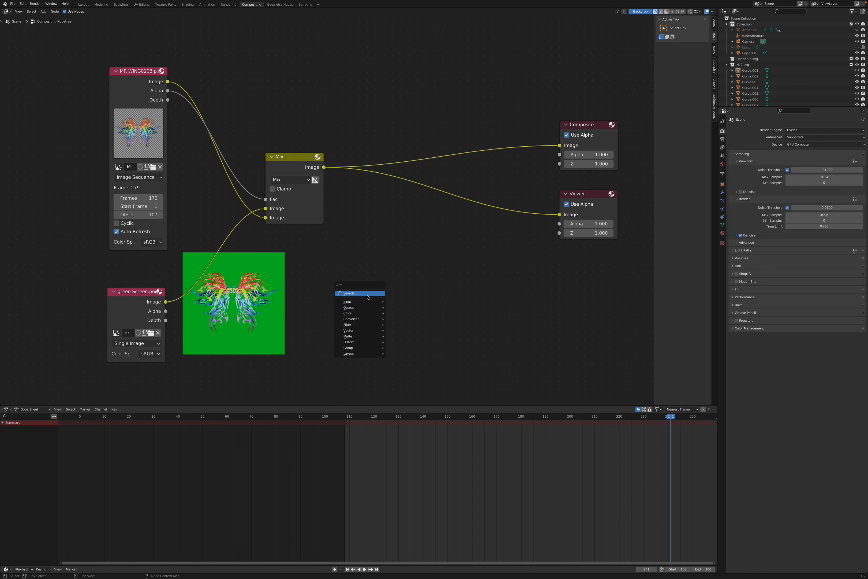
pyautogui.click(367, 295)
pyautogui.write('mix')
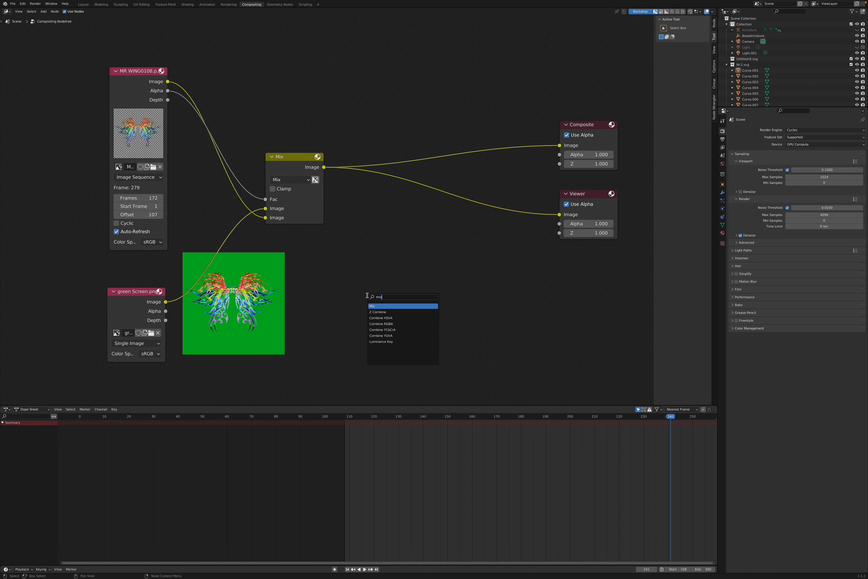
pyautogui.click(379, 309)
pyautogui.press('Escape')
# Disconnect the Mix node's Fac and both Image inputs, and reposition the Mix, MR WING0108 and green Screen.png nodes
pyautogui.moveTo(256, 131); pyautogui.dragTo(313, 121)
pyautogui.moveTo(265, 218); pyautogui.dragTo(218, 239)
pyautogui.moveTo(300, 156); pyautogui.dragTo(283, 75)
pyautogui.moveTo(248, 130); pyautogui.dragTo(194, 142)
pyautogui.click(194, 142)
pyautogui.moveTo(144, 71); pyautogui.dragTo(139, 65)
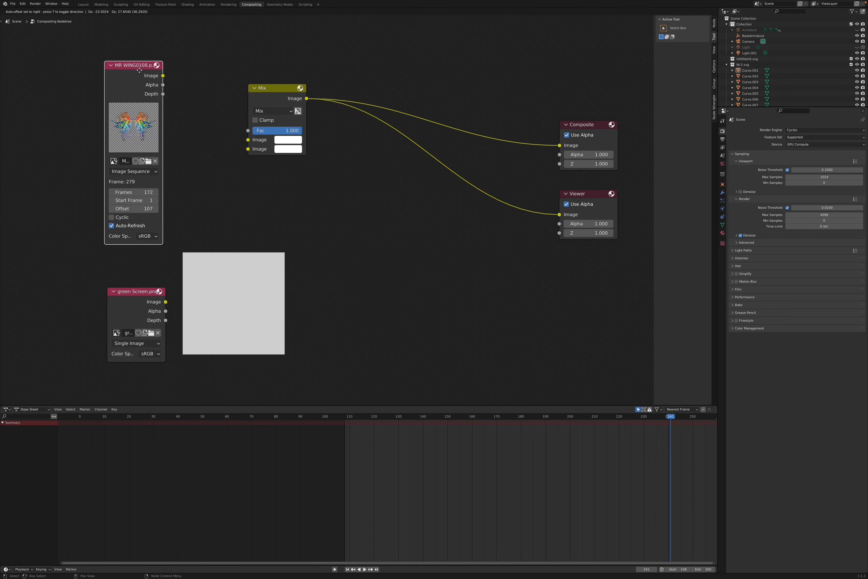
pyautogui.moveTo(146, 292); pyautogui.dragTo(136, 268)
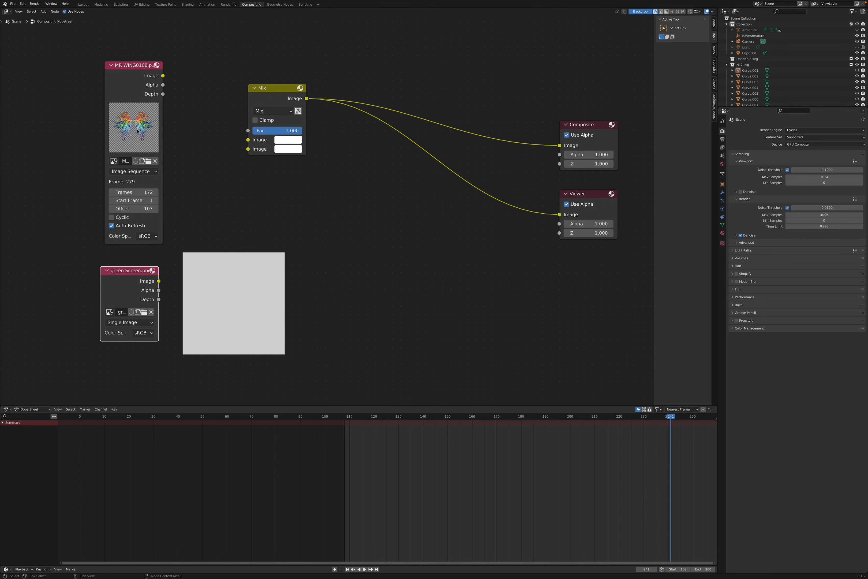
# Connect the wings node's Alpha to the Mix Fac, the green screen image to the first Image input and the wings image to the second
pyautogui.moveTo(163, 86); pyautogui.dragTo(246, 132)
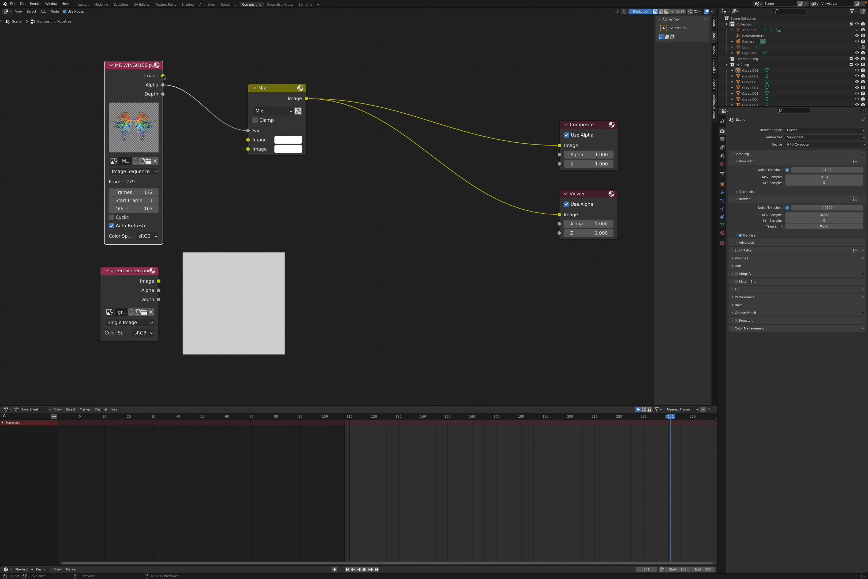
pyautogui.moveTo(163, 76); pyautogui.dragTo(247, 140)
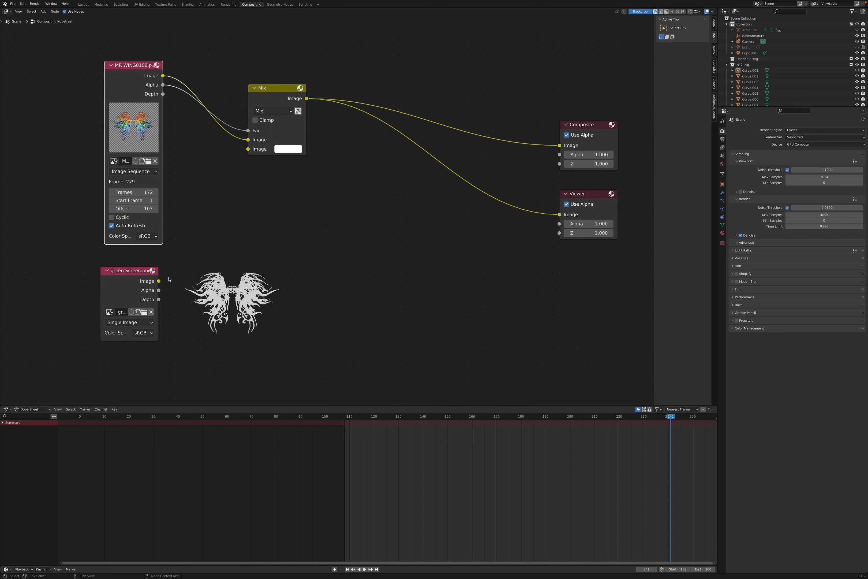
pyautogui.moveTo(159, 282); pyautogui.dragTo(249, 150)
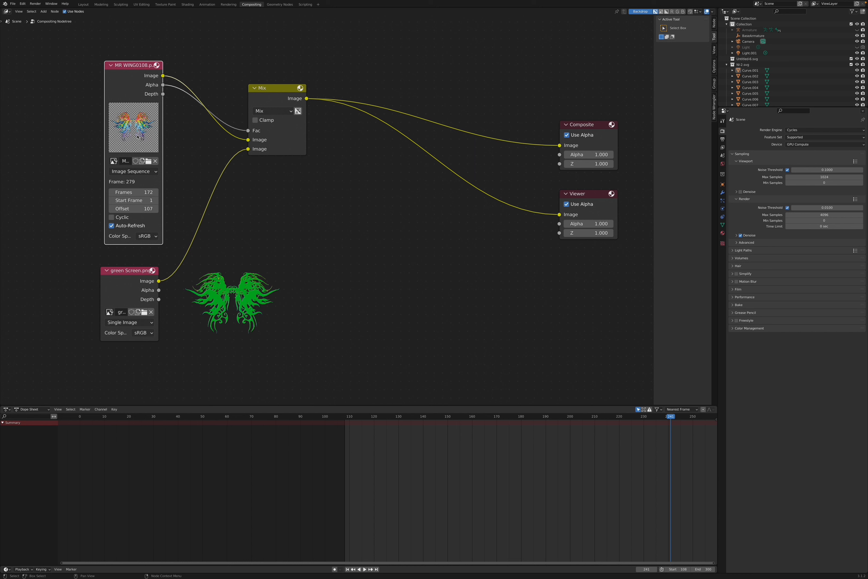
pyautogui.moveTo(249, 149); pyautogui.dragTo(248, 140)
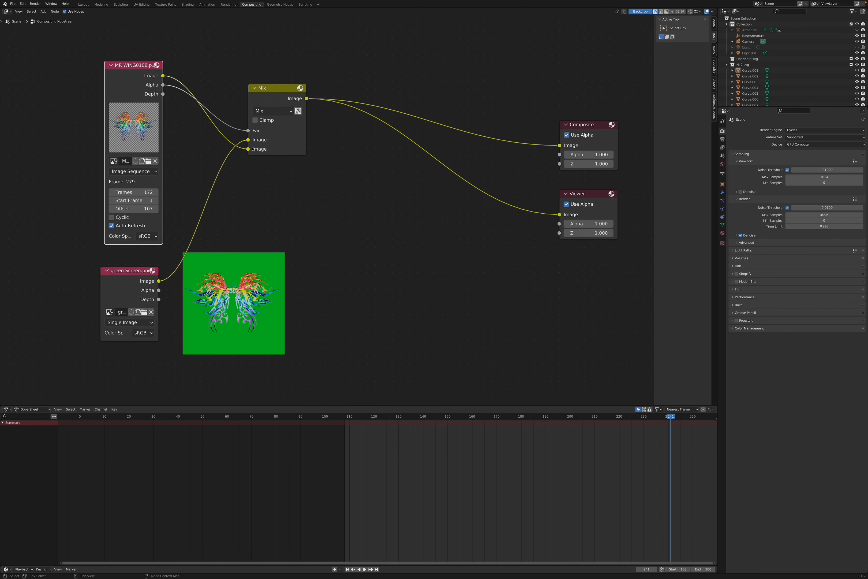
# Rearrange the node tree with Mix near the image nodes and the Composite and Viewer nodes stacked closer to Mix
pyautogui.moveTo(272, 139); pyautogui.dragTo(241, 135)
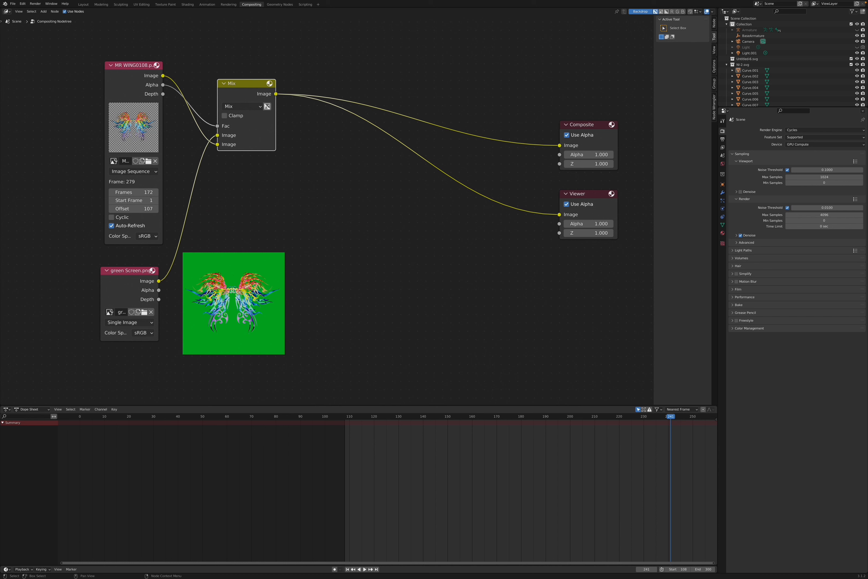
pyautogui.moveTo(594, 125); pyautogui.dragTo(441, 64)
pyautogui.moveTo(591, 196); pyautogui.dragTo(388, 229)
pyautogui.moveTo(393, 45); pyautogui.dragTo(538, 141)
pyautogui.moveTo(438, 63)
pyautogui.mouseDown()
pyautogui.moveTo(516, 87)
pyautogui.moveTo(407, 77)
pyautogui.moveTo(449, 65)
pyautogui.mouseUp()
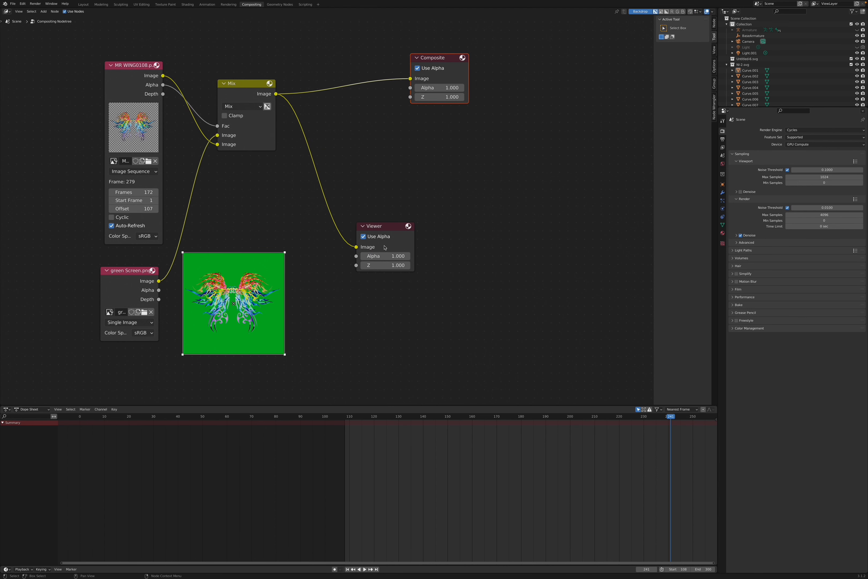
pyautogui.moveTo(378, 224); pyautogui.dragTo(457, 156)
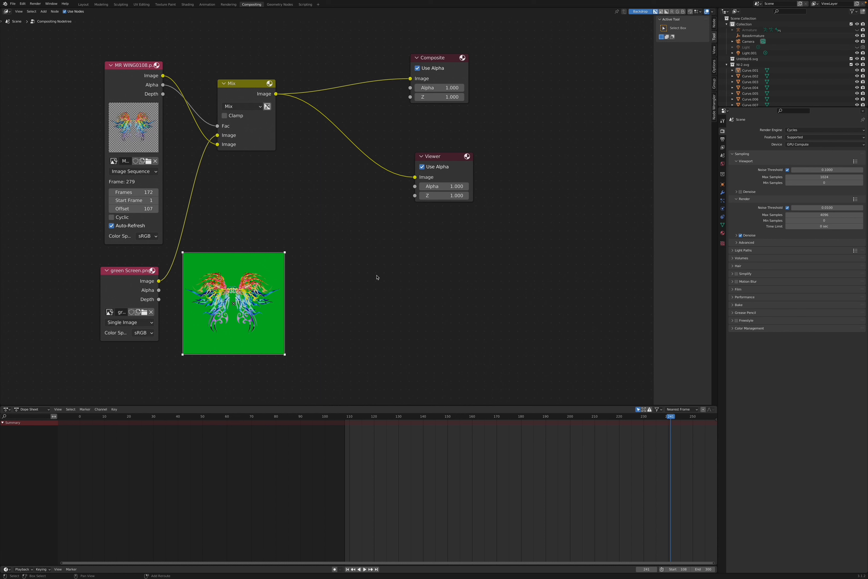
# Try out an extra Viewer node below the existing one, and delete it again
pyautogui.hotkey('shift', 'a')
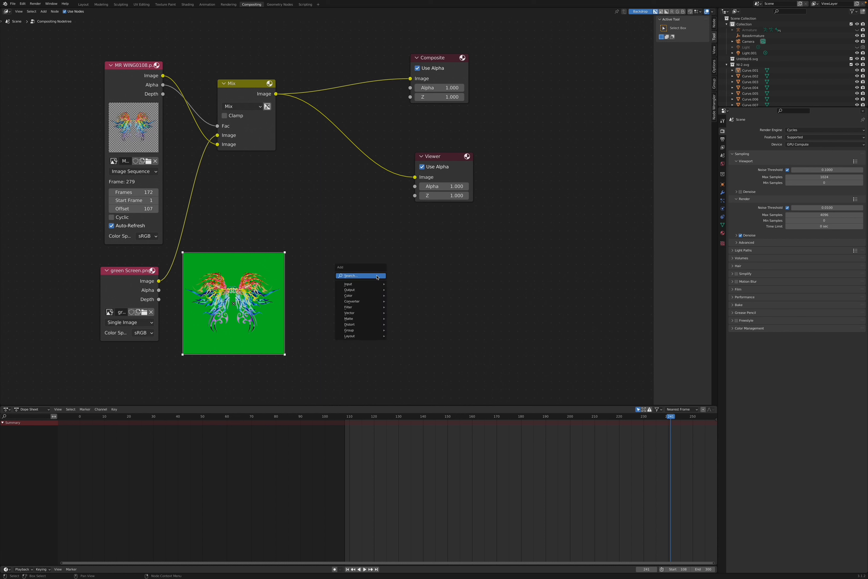
pyautogui.click(376, 276)
pyautogui.write('vier')
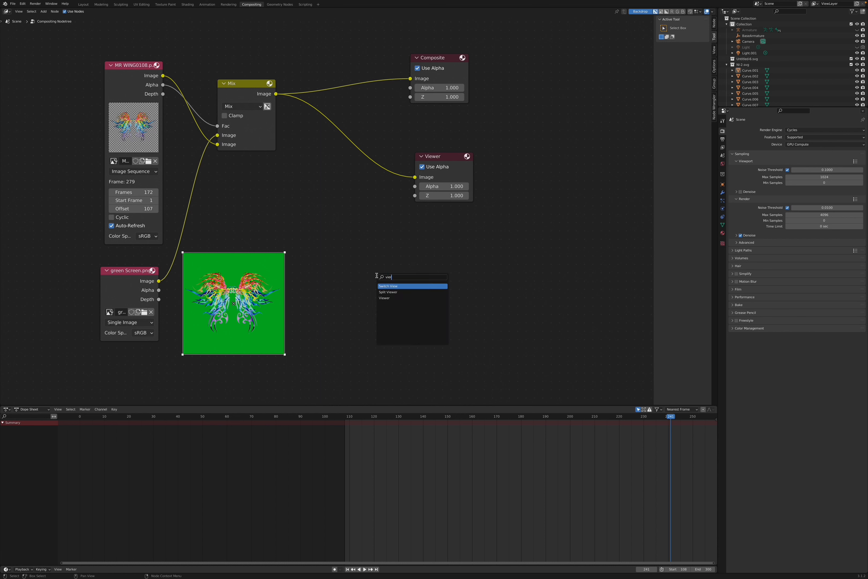
pyautogui.press('BackSpace')
pyautogui.press('Return')
pyautogui.click(399, 255)
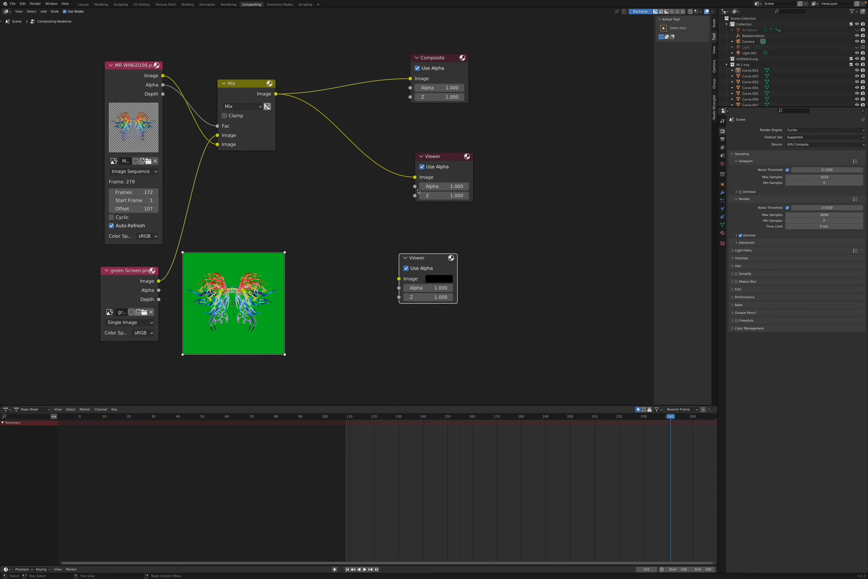
pyautogui.click(325, 375)
pyautogui.click(415, 264)
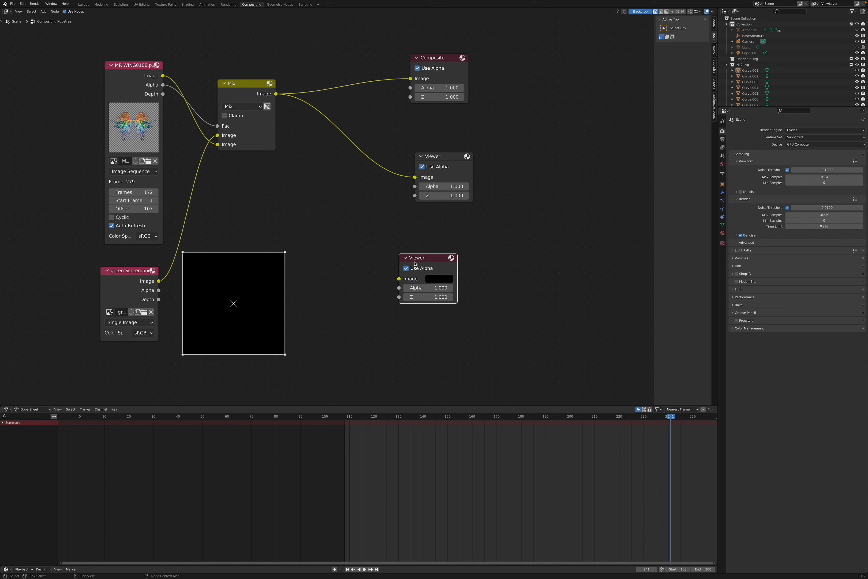
pyautogui.press('x')
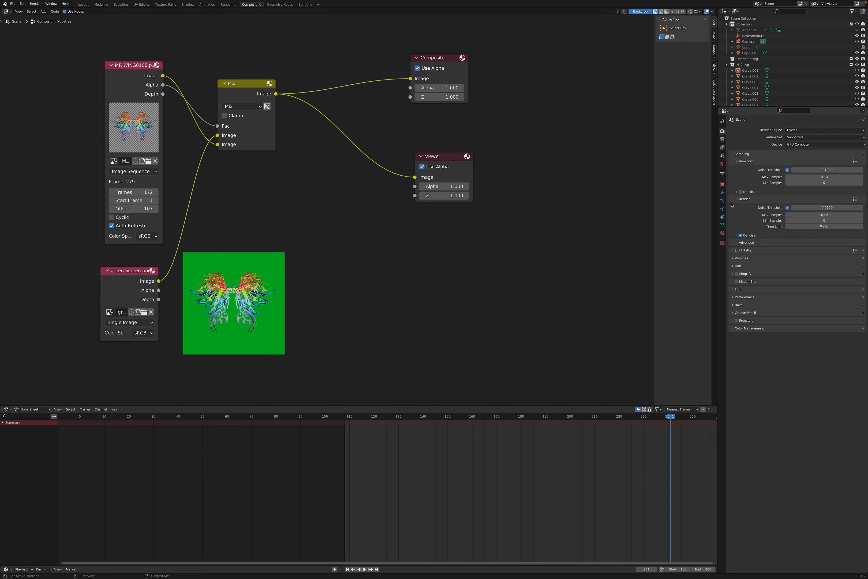
# Set the render output's file format to FFmpeg Video with an MPEG-4 container, keeping Medium Quality
pyautogui.click(734, 289)
pyautogui.click(734, 289)
pyautogui.click(724, 141)
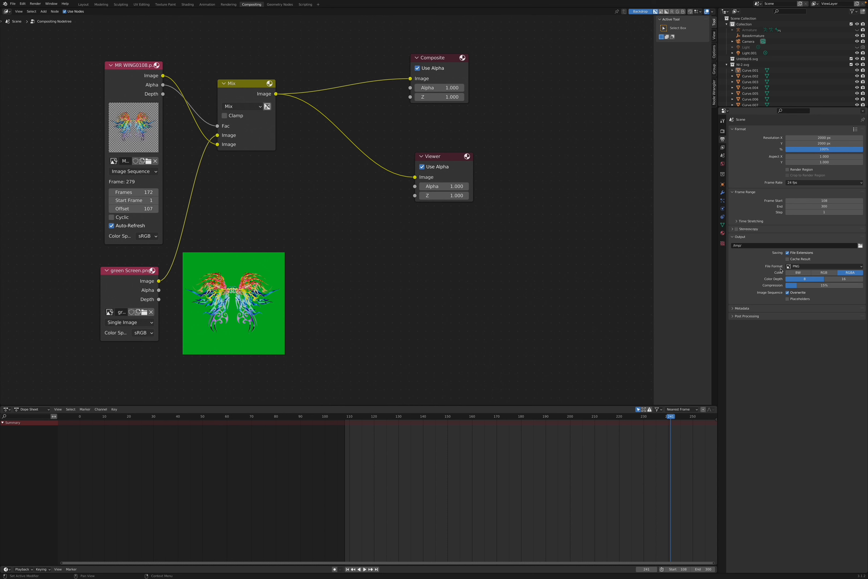
pyautogui.click(803, 267)
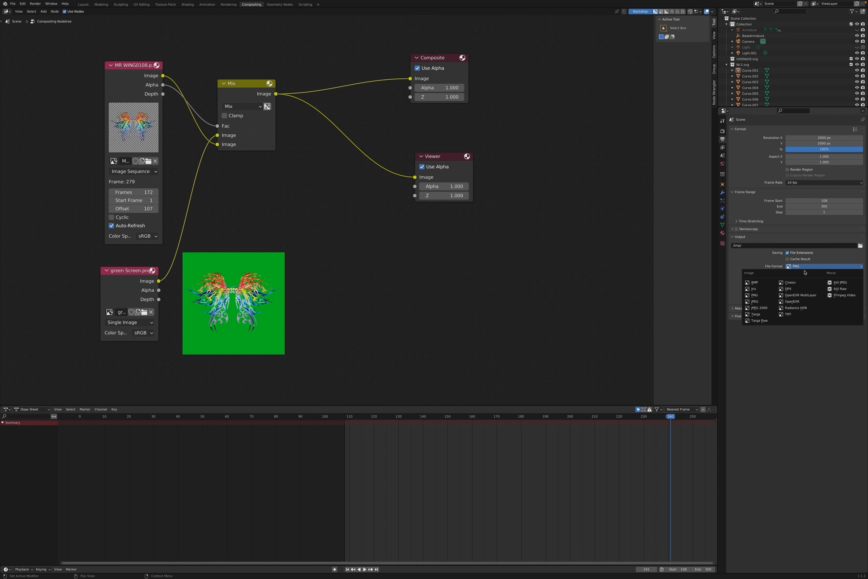
pyautogui.click(844, 295)
pyautogui.click(736, 283)
pyautogui.click(808, 291)
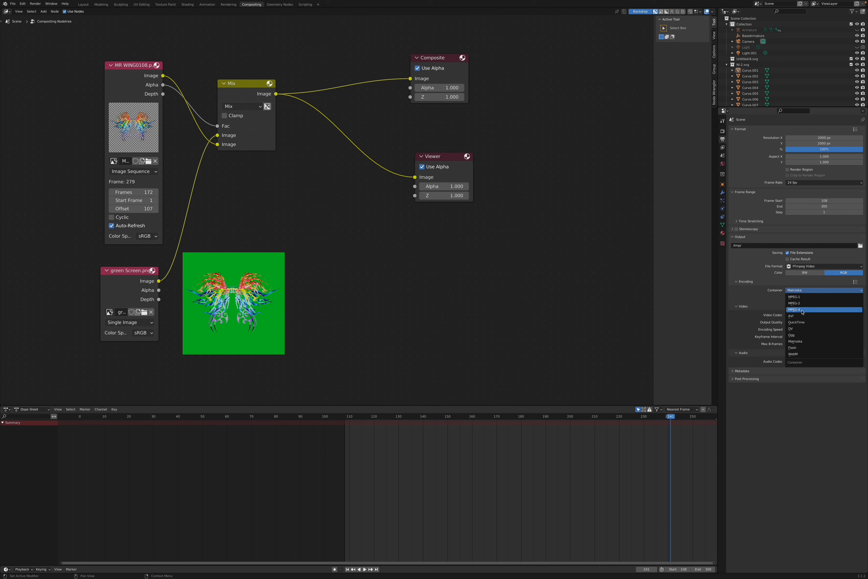
pyautogui.click(811, 309)
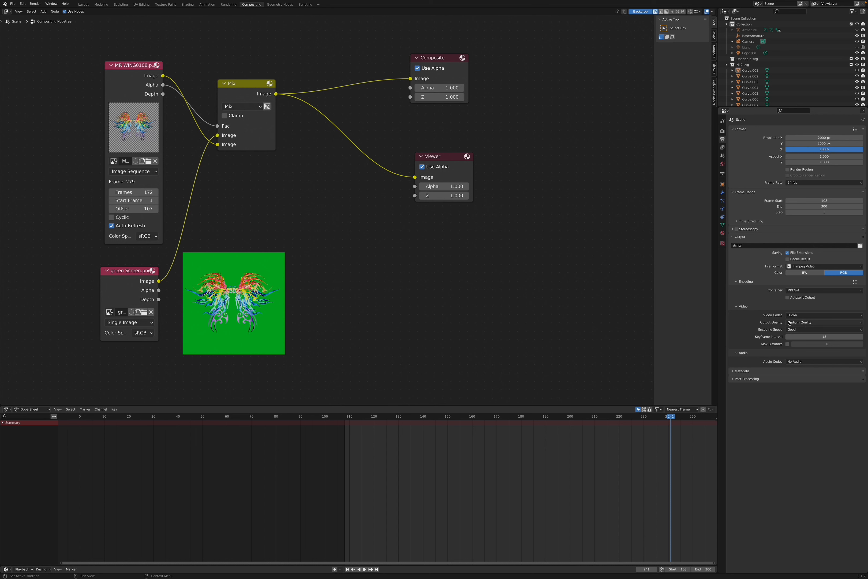
pyautogui.click(807, 324)
# Move the MR WING0108 node a little farther from the Mix node and look through the render commands without starting a render
pyautogui.moveTo(128, 11)
pyautogui.moveTo(120, 79); pyautogui.dragTo(91, 76)
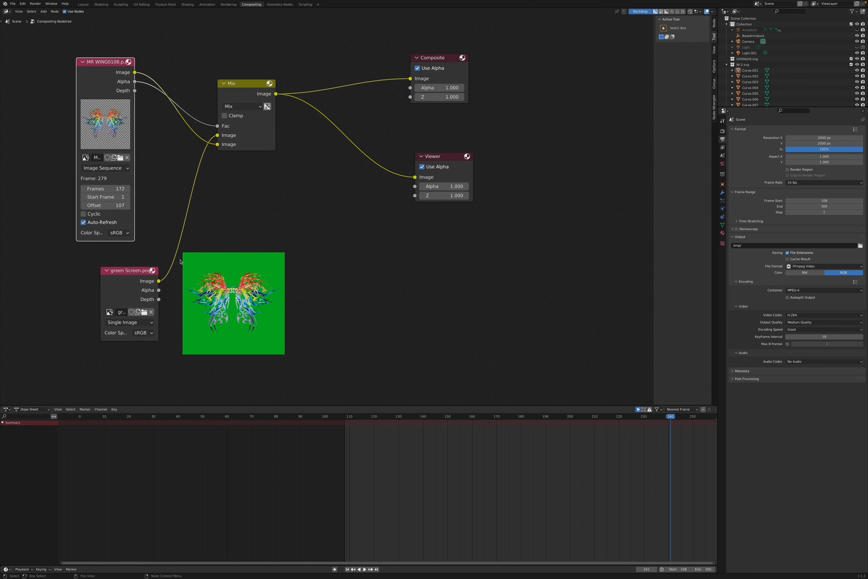
pyautogui.click(36, 5)
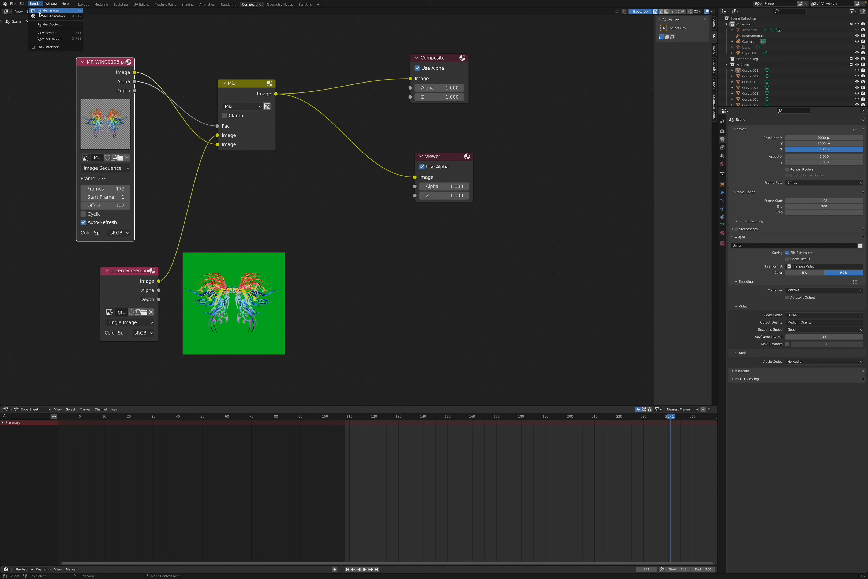
pyautogui.click(160, 25)
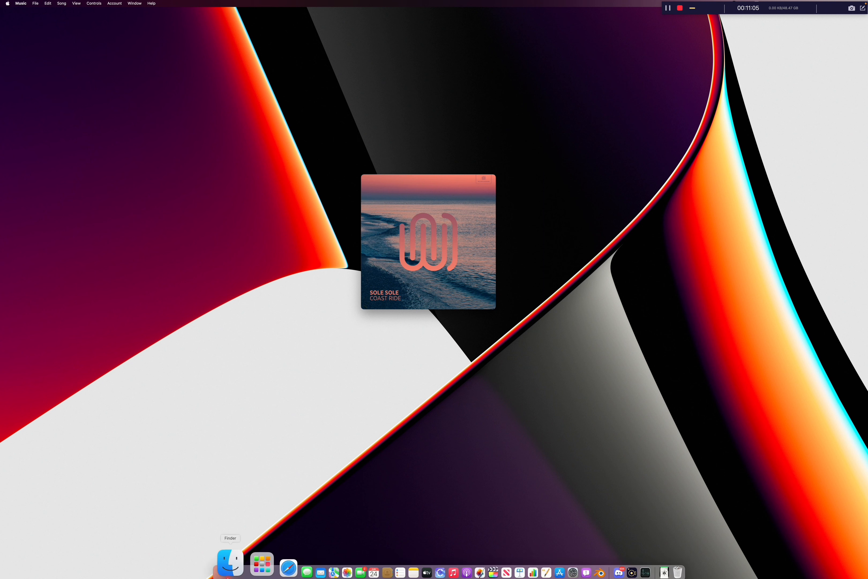
# Switch to Finder and open the Project folder of the #7 Add Animated Digital Fashion project on the Mochic 2TB drive
pyautogui.click(228, 574)
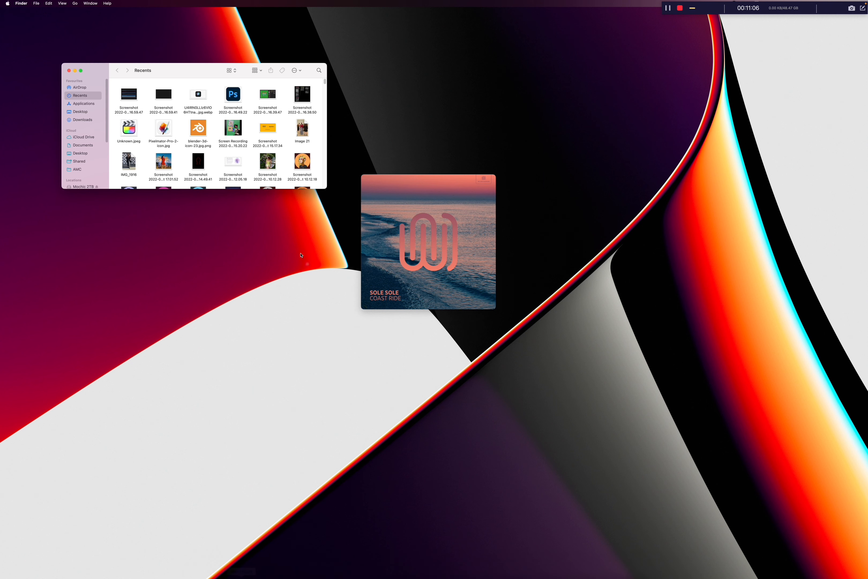
pyautogui.moveTo(192, 75); pyautogui.dragTo(228, 453)
pyautogui.scroll(-3, 120, 549)
pyautogui.click(119, 507)
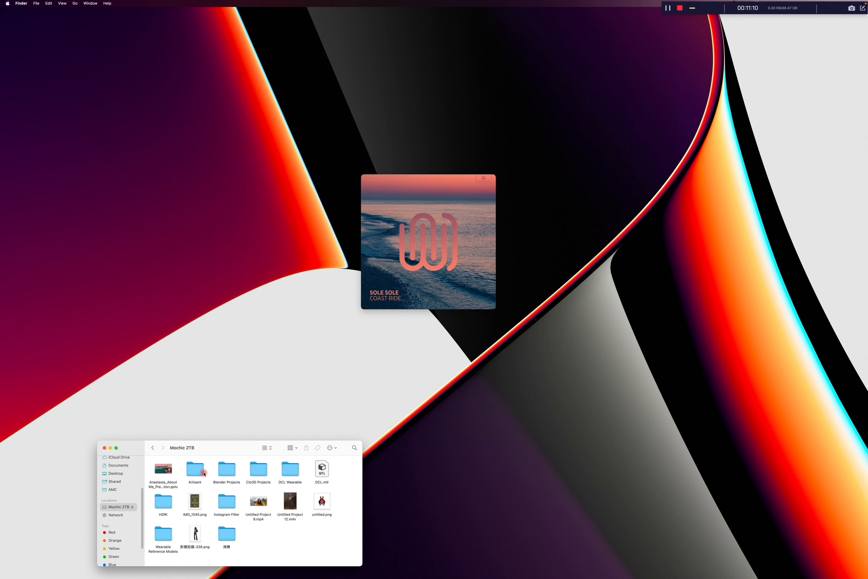
pyautogui.moveTo(221, 451); pyautogui.dragTo(154, 372)
pyautogui.doubleClick(113, 405)
pyautogui.click(90, 395)
pyautogui.doubleClick(90, 395)
pyautogui.doubleClick(135, 393)
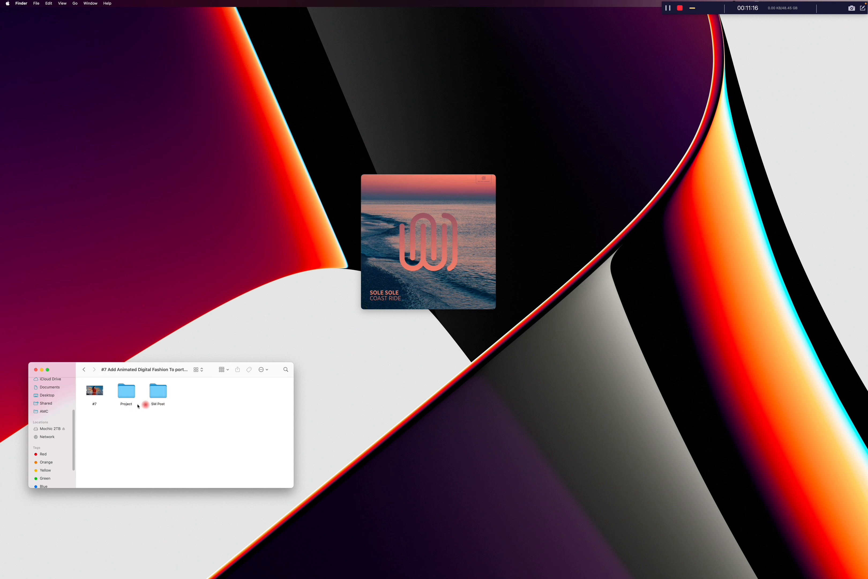
pyautogui.doubleClick(135, 395)
# Preview the rendered video 0001-0250.mp4, open it in IINA, and move the Finder window out of the way
pyautogui.click(94, 391)
pyautogui.press('space')
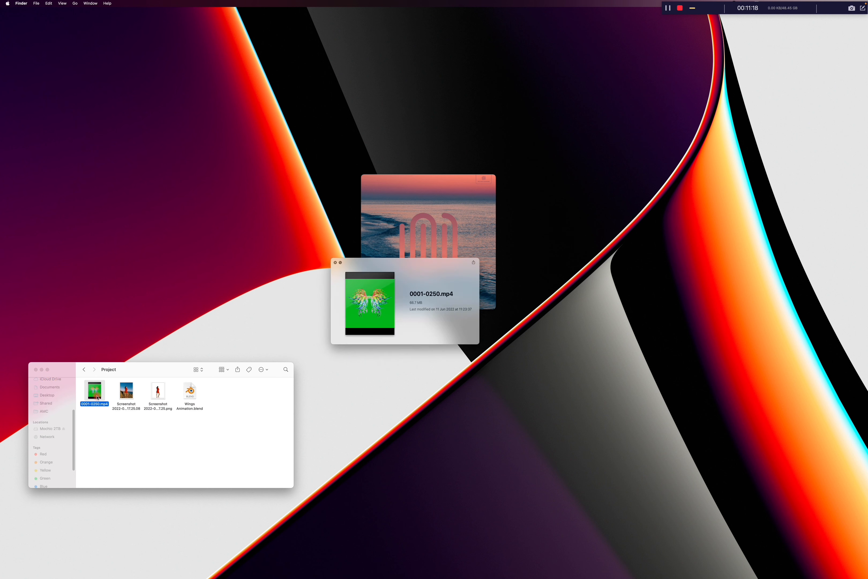
pyautogui.press('space')
pyautogui.rightClick(101, 399)
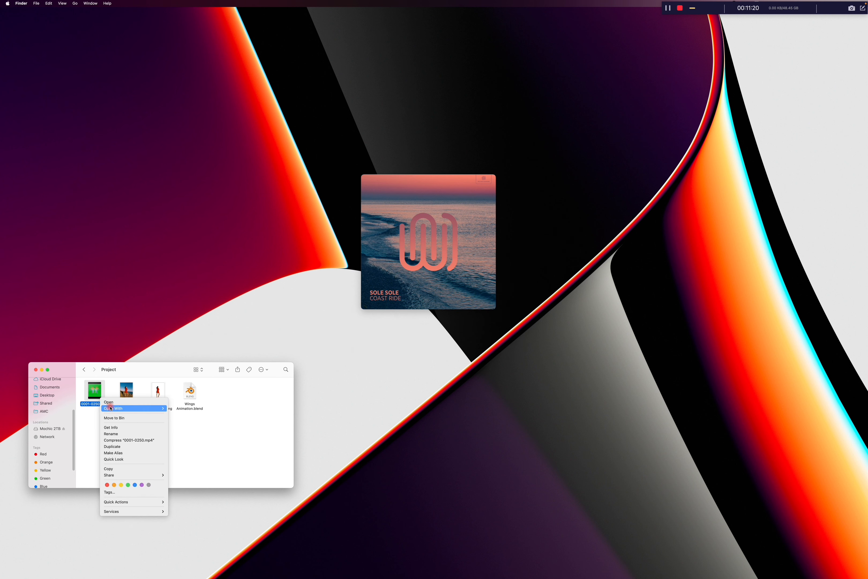
pyautogui.moveTo(112, 408)
pyautogui.click(184, 431)
pyautogui.moveTo(182, 368); pyautogui.dragTo(202, 501)
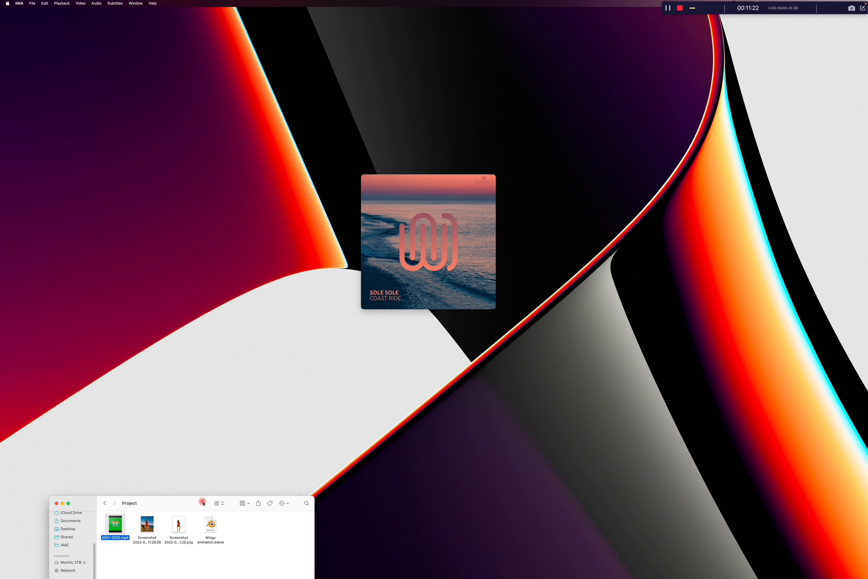
# Review the green screen wings animation in the video player, jumping back to an earlier point in the playback
pyautogui.click(429, 179)
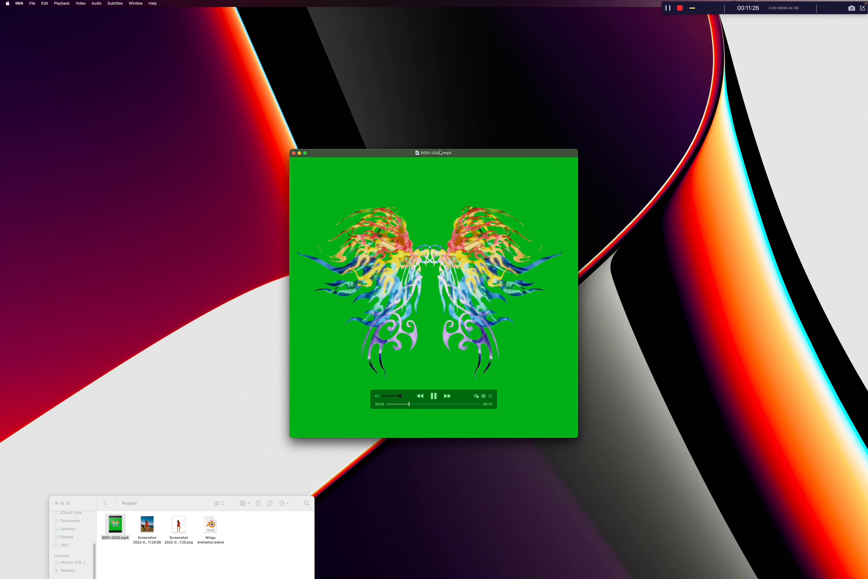
pyautogui.moveTo(426, 153); pyautogui.dragTo(323, 144)
pyautogui.moveTo(351, 247)
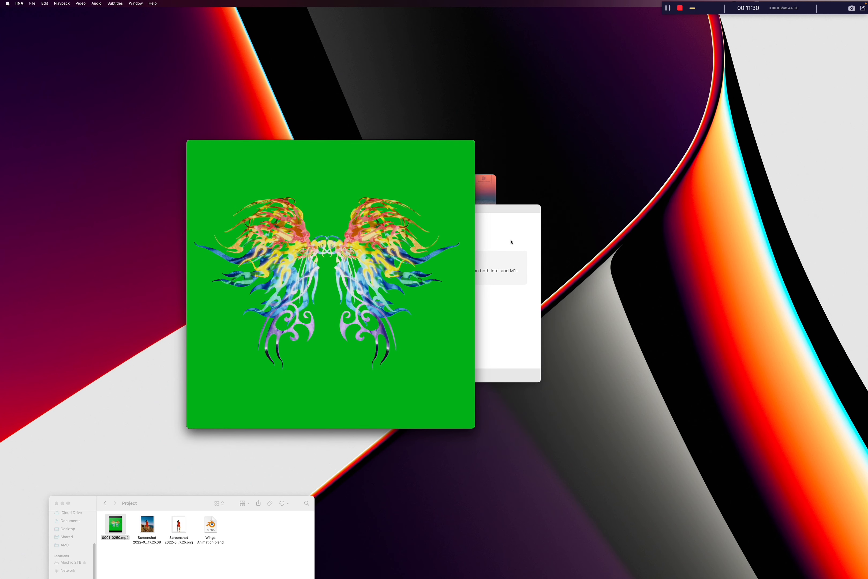
pyautogui.moveTo(328, 422)
pyautogui.moveTo(362, 398); pyautogui.dragTo(291, 400)
pyautogui.click(330, 387)
# Close the video and the IINA Highlights window, and bring the Finder window back up the desktop
pyautogui.click(191, 144)
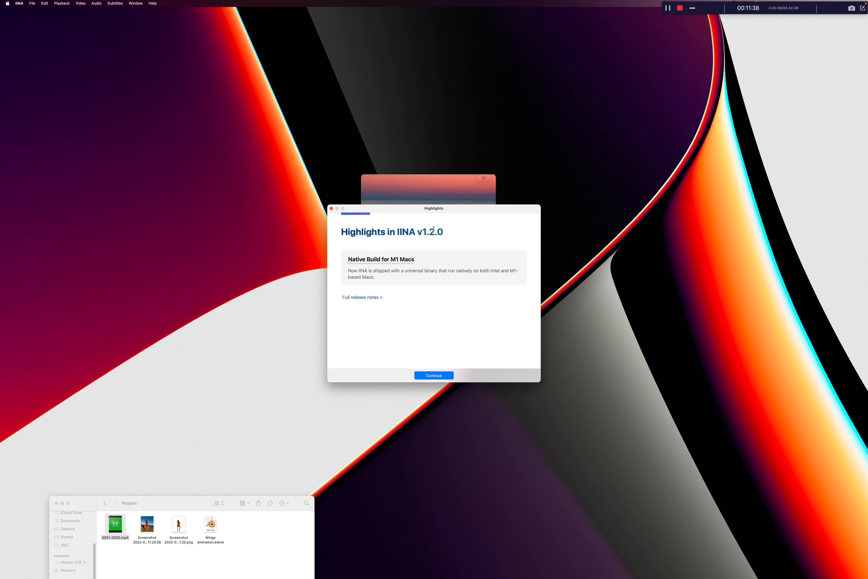
pyautogui.click(332, 209)
pyautogui.moveTo(168, 503); pyautogui.dragTo(297, 280)
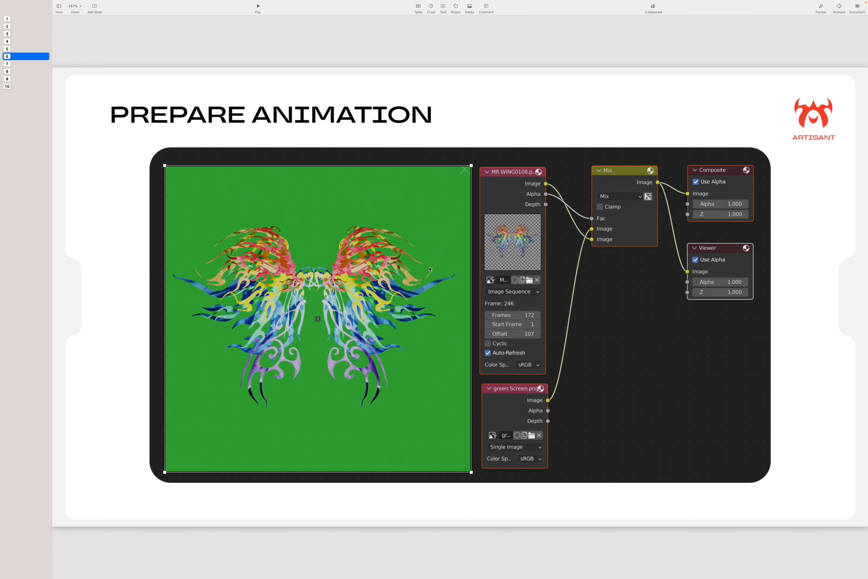
# Advance the Keynote presentation by one slide and open the portrait Screenshot 2022-06-13 at 17.25.08 in Pixelmator Pro
pyautogui.press('Down')
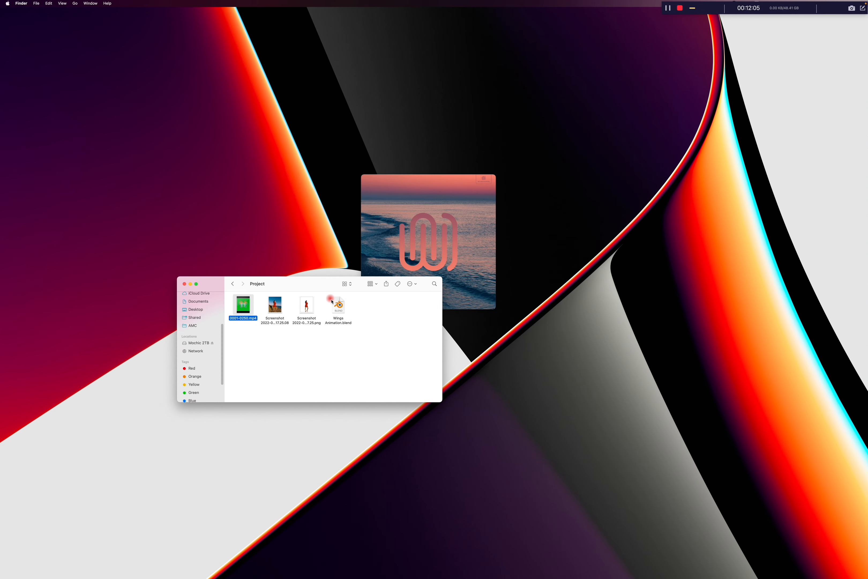
pyautogui.click(279, 270)
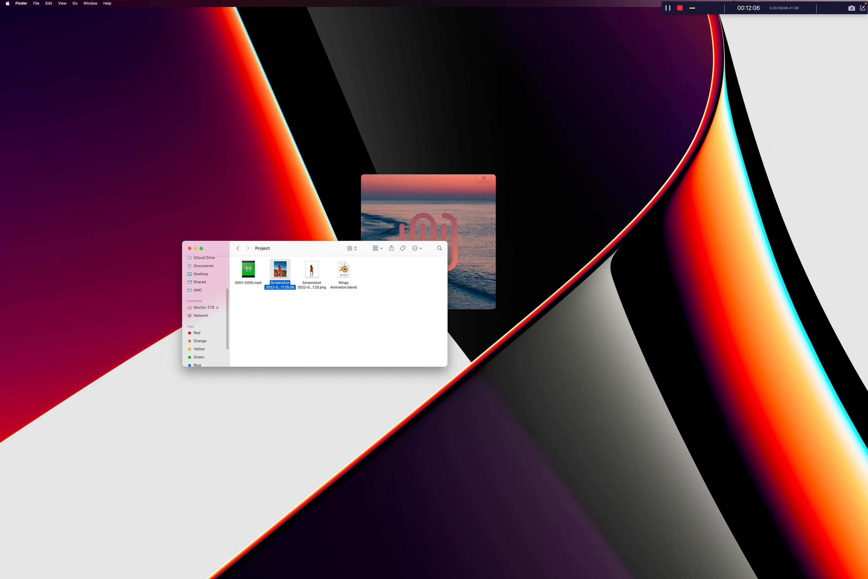
pyautogui.rightClick(279, 272)
pyautogui.moveTo(291, 285)
pyautogui.click(400, 354)
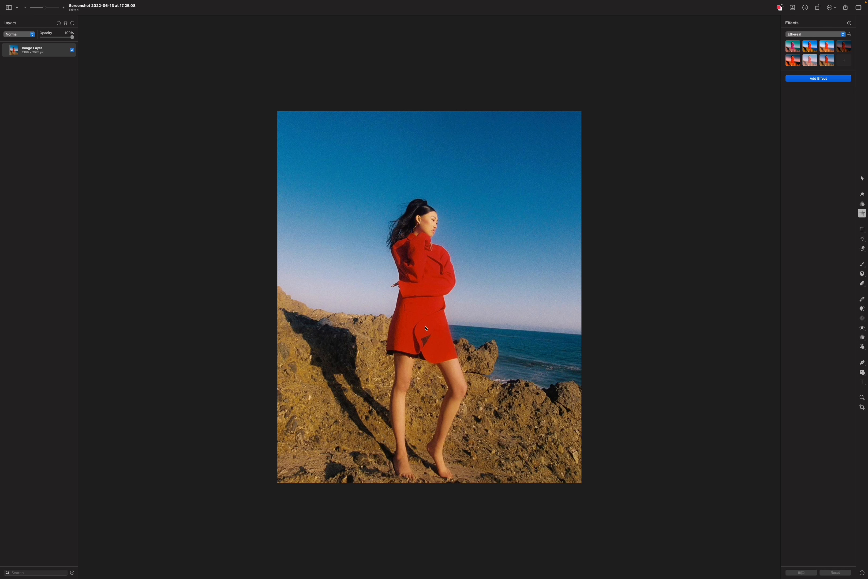
pyautogui.click(862, 239)
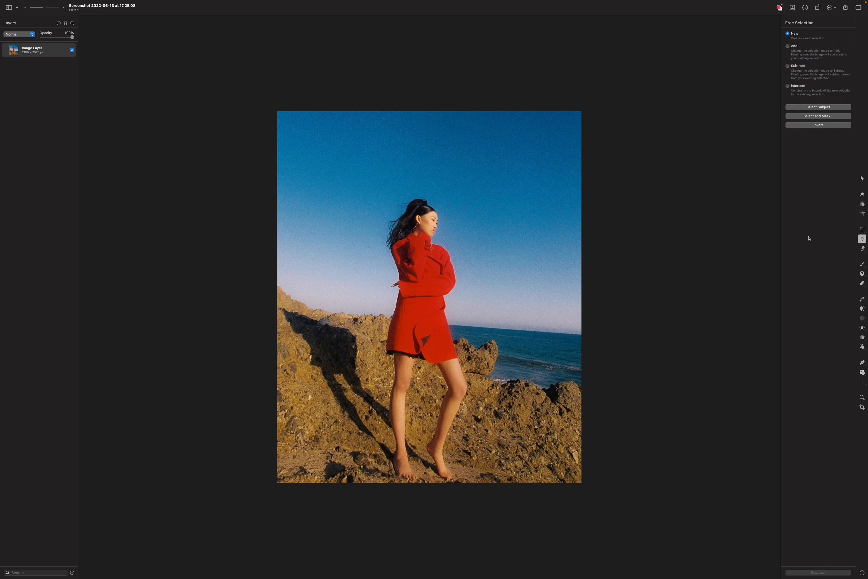
pyautogui.click(863, 248)
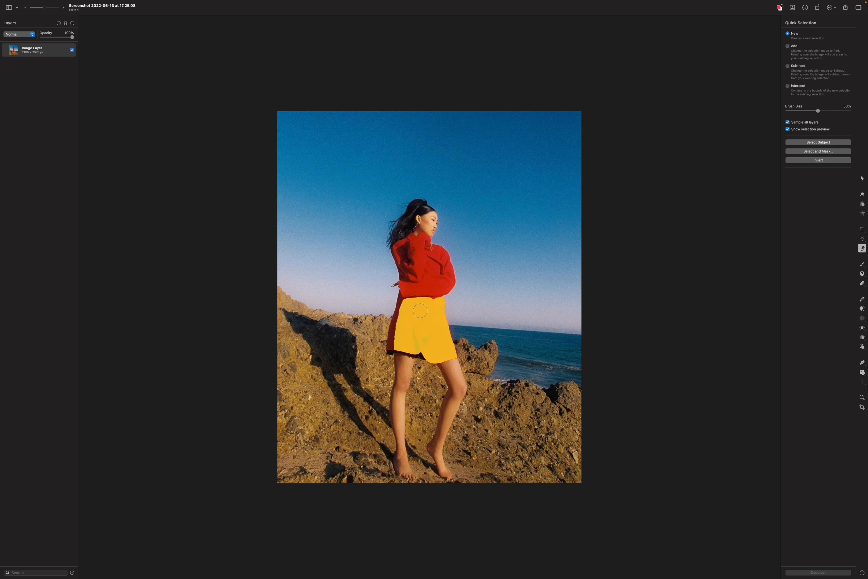
pyautogui.press('l')
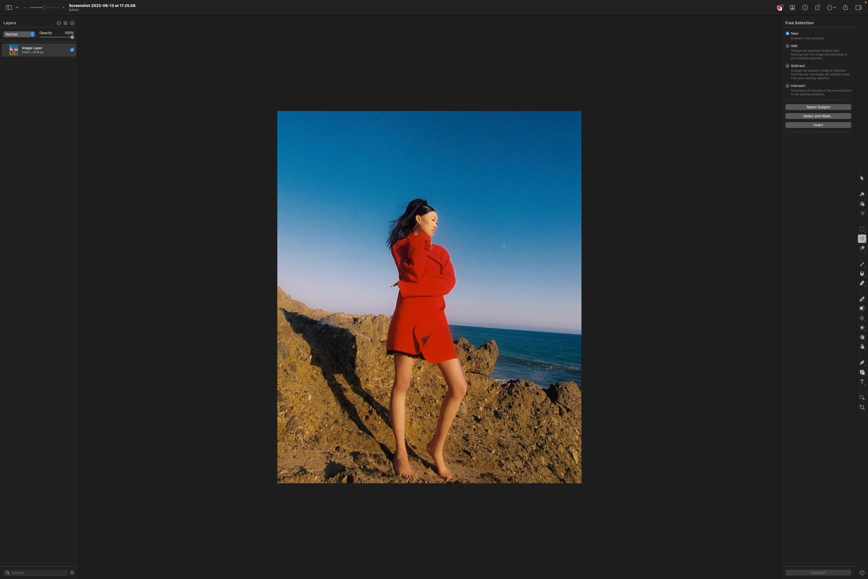
pyautogui.moveTo(405, 206)
pyautogui.mouseDown()
pyautogui.moveTo(388, 266)
pyautogui.moveTo(391, 329)
pyautogui.mouseUp()
# Select the woman with automatic subject selection, then copy and paste her onto a new layer
pyautogui.click(863, 229)
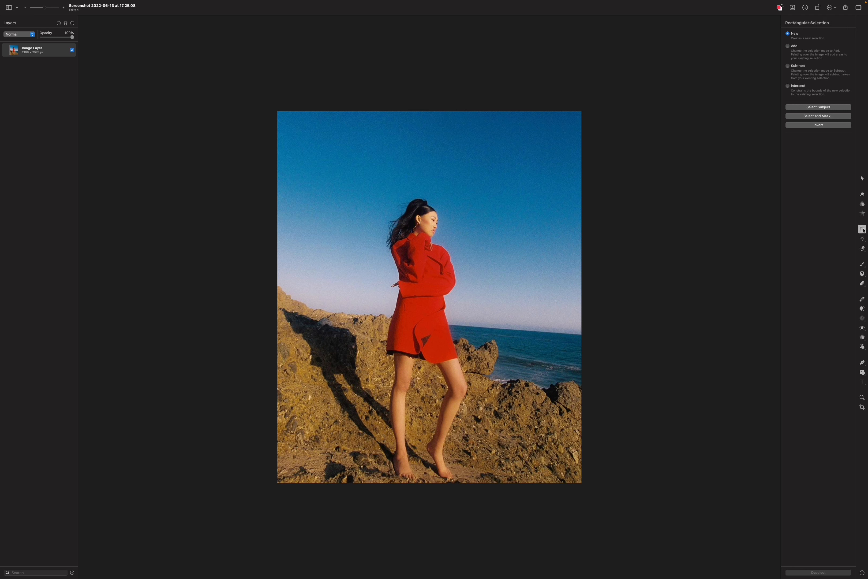
pyautogui.click(862, 195)
pyautogui.click(863, 230)
pyautogui.click(809, 107)
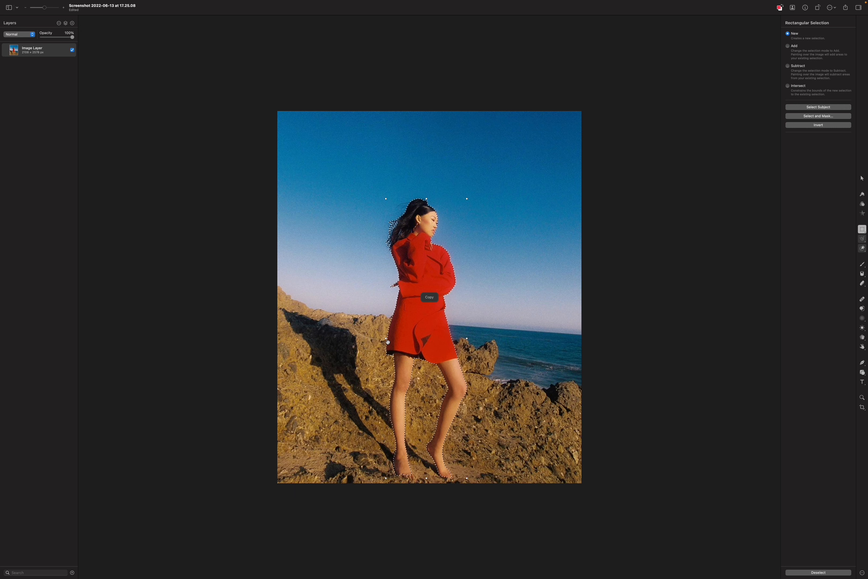
pyautogui.press('super+v')
pyautogui.press('e')
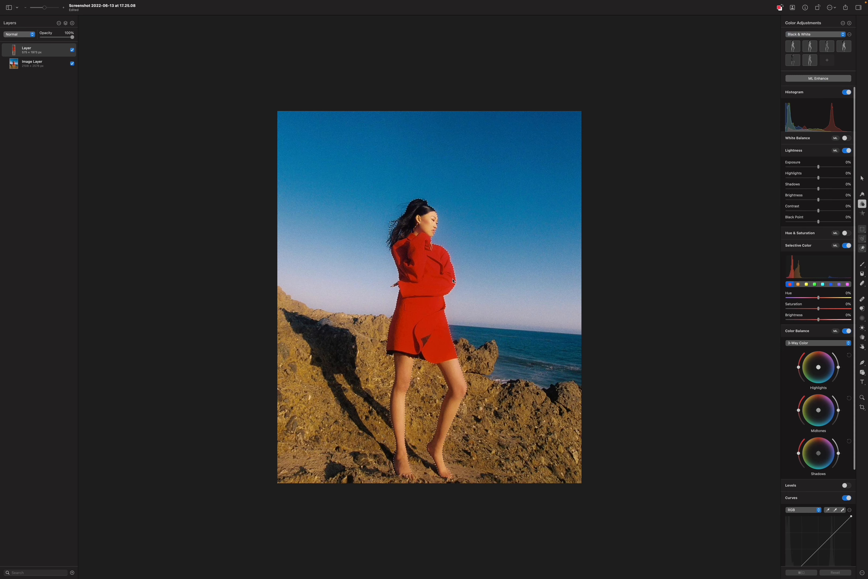
pyautogui.press('v')
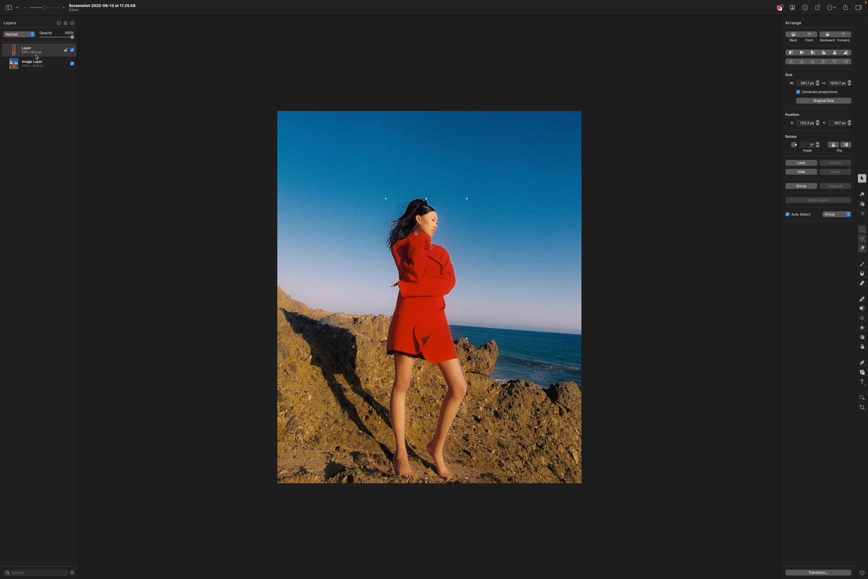
# Hide the original Image Layer and export the cutout at original size as the PNG Screenshot 2022-06-13 at 17.25
pyautogui.click(72, 63)
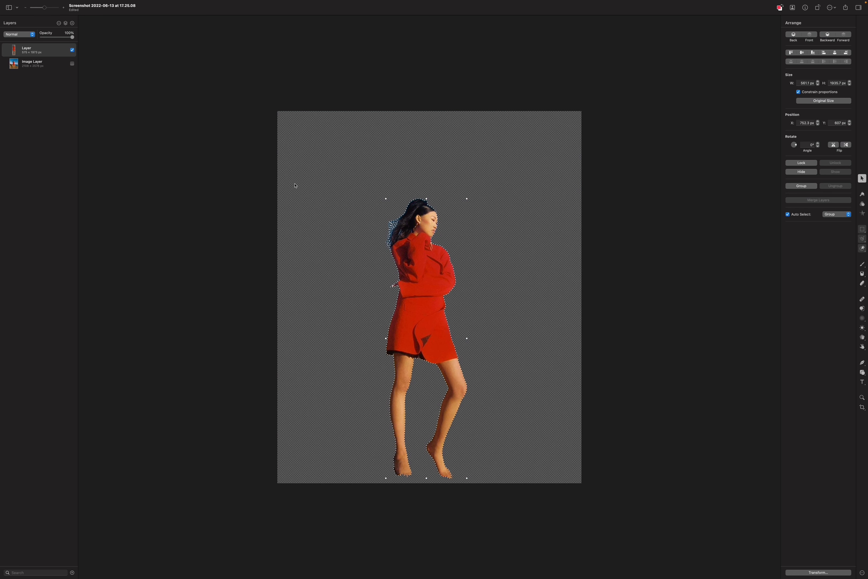
pyautogui.click(51, 63)
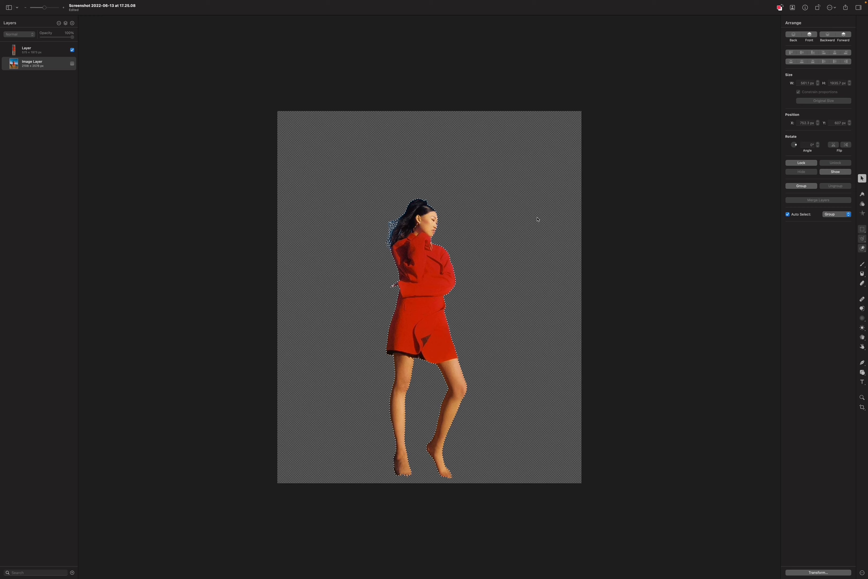
pyautogui.press('shift+super+e')
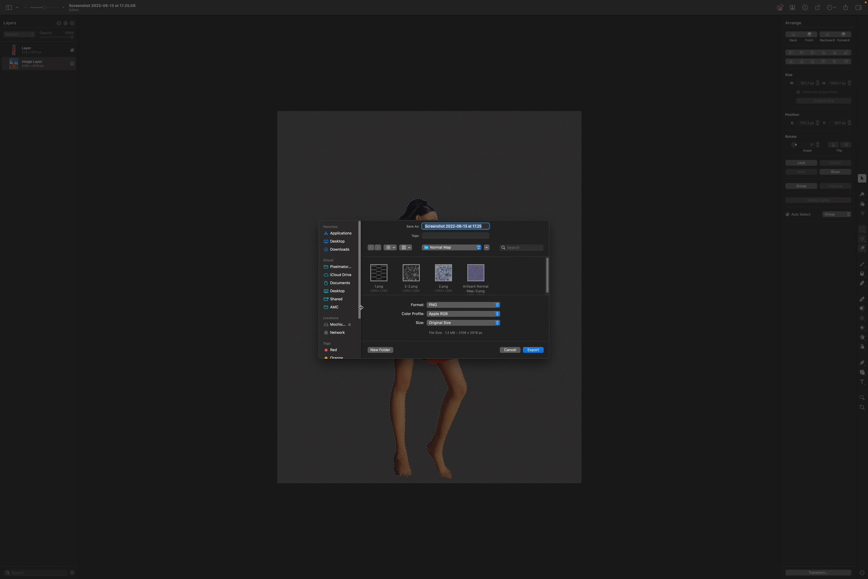
pyautogui.press('Return')
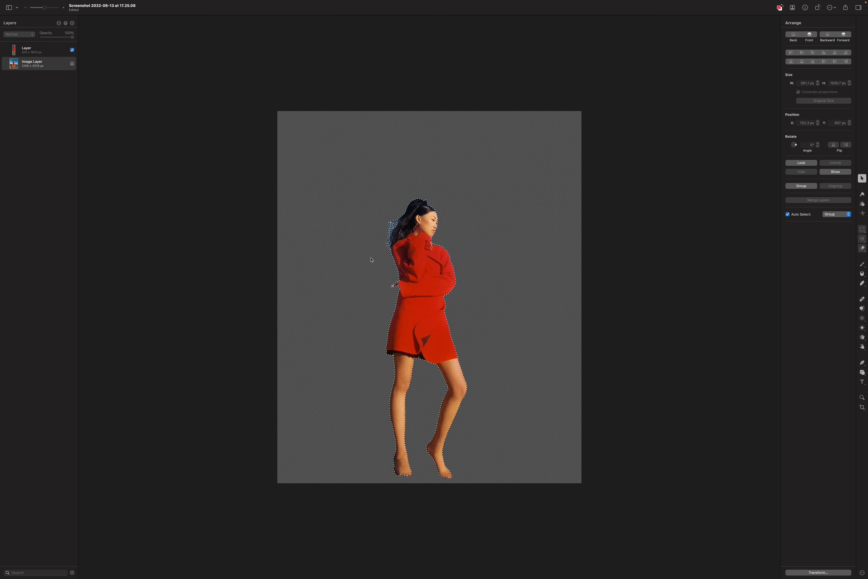
# Preview the exported cutout PNG and the original portrait in the Finder's Project folder
pyautogui.hotkey('ctrl', 'Left')
pyautogui.click(308, 269)
pyautogui.press('space')
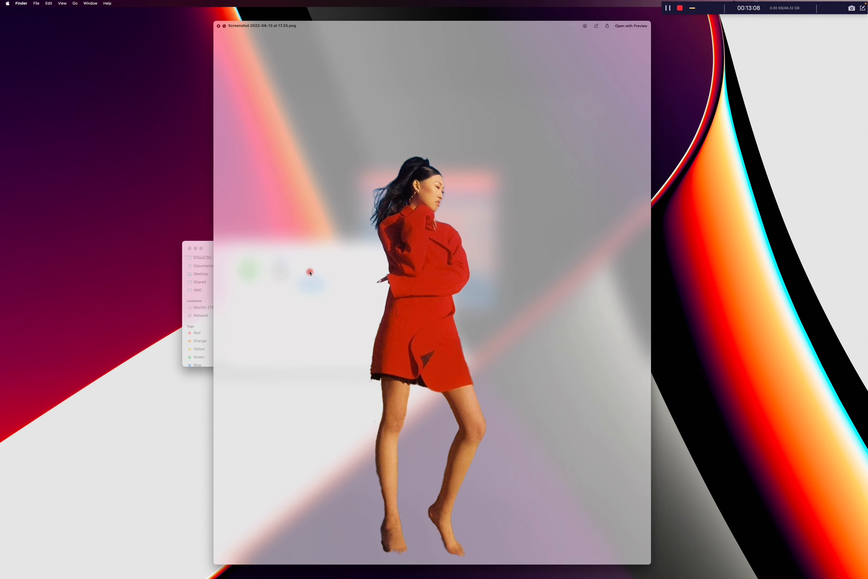
pyautogui.press('space')
pyautogui.click(272, 289)
pyautogui.press('space')
pyautogui.press('space')
# Switch to Keynote and advance from the Prepare Images slide to the Composite Tools slide
pyautogui.hotkey('ctrl', 'Right')
pyautogui.hotkey('ctrl', 'Right')
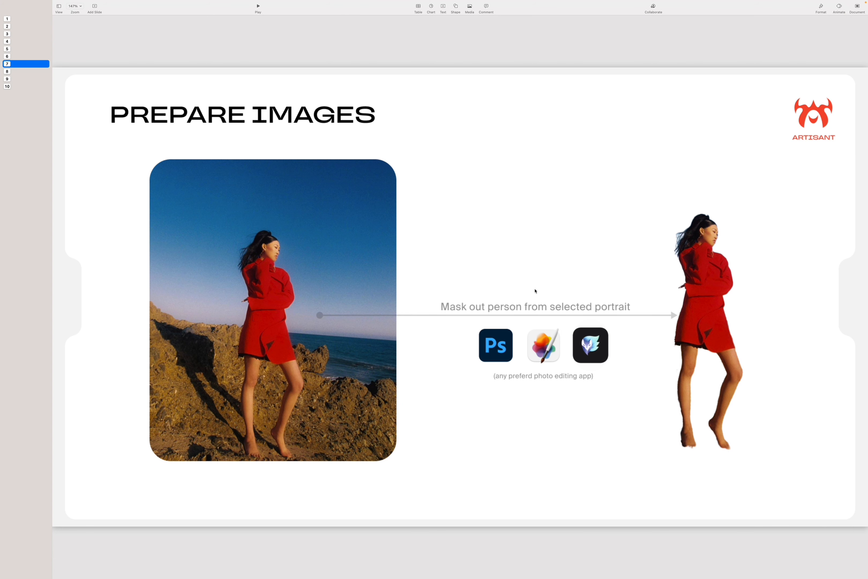
pyautogui.press('Down')
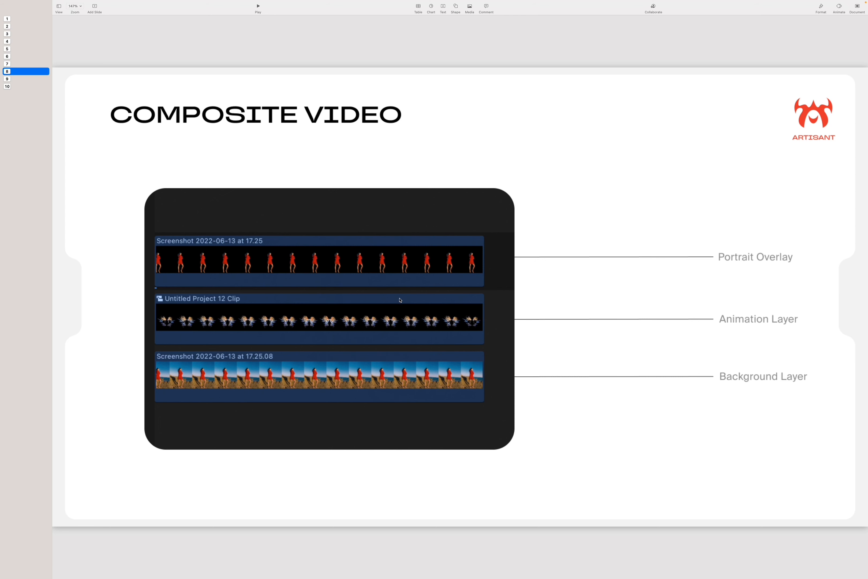
pyautogui.press('Down')
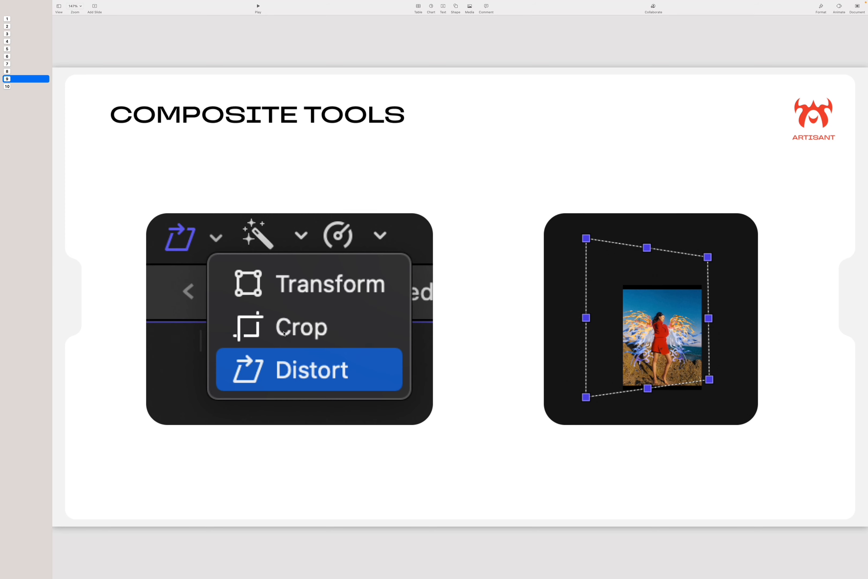
# Revisit the earlier Keynote slides from Prepare Animation onward and continue through to the Keyer slide
pyautogui.press('Up')
pyautogui.press('Up')
pyautogui.press('Up')
pyautogui.press('Up')
pyautogui.press('Down')
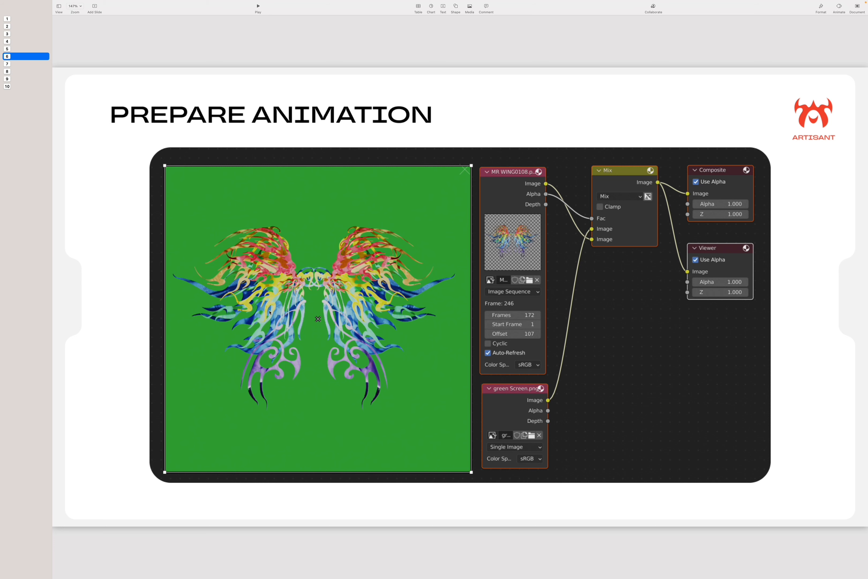
pyautogui.press('Down')
pyautogui.press('Down')
pyautogui.press('Down')
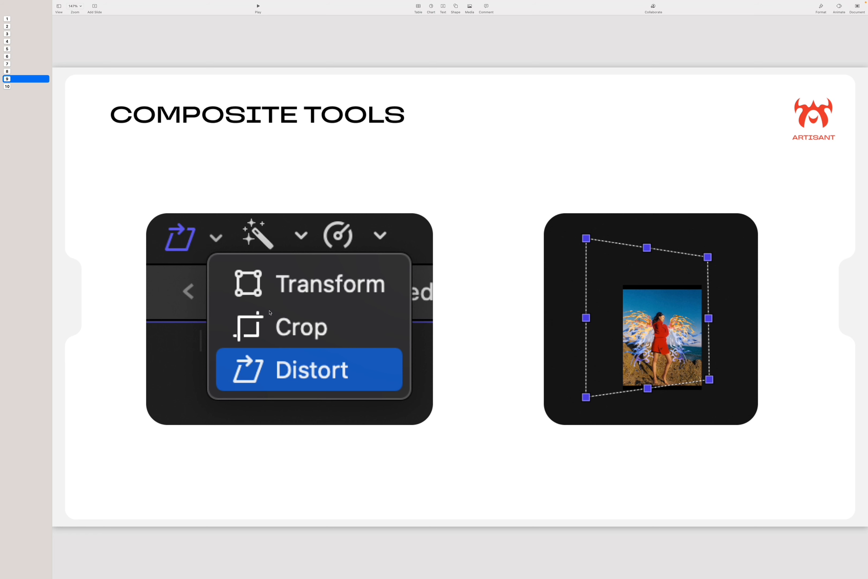
pyautogui.press('Down')
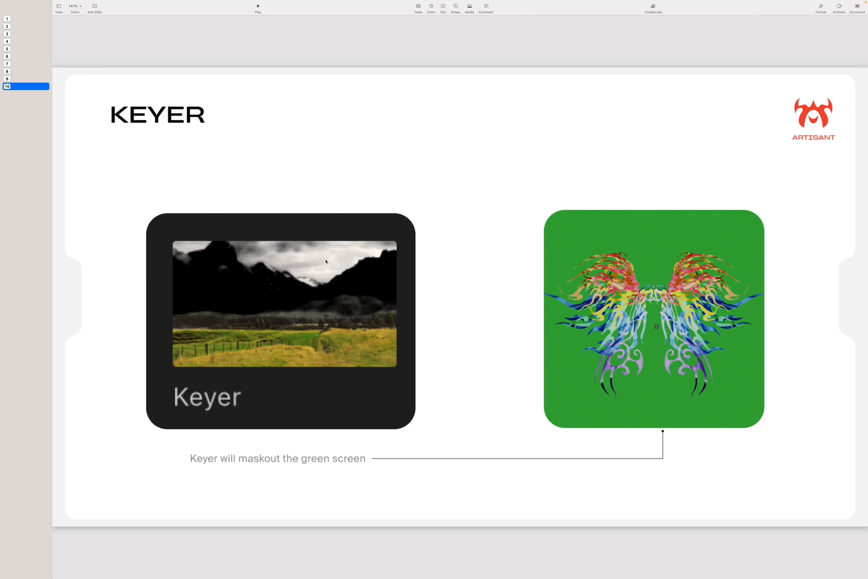
# Return to the desktop, open Final Cut Pro, and arrange its window so the Finder's Project folder stays reachable
pyautogui.hotkey('ctrl', 'Left')
pyautogui.hotkey('ctrl', 'Left')
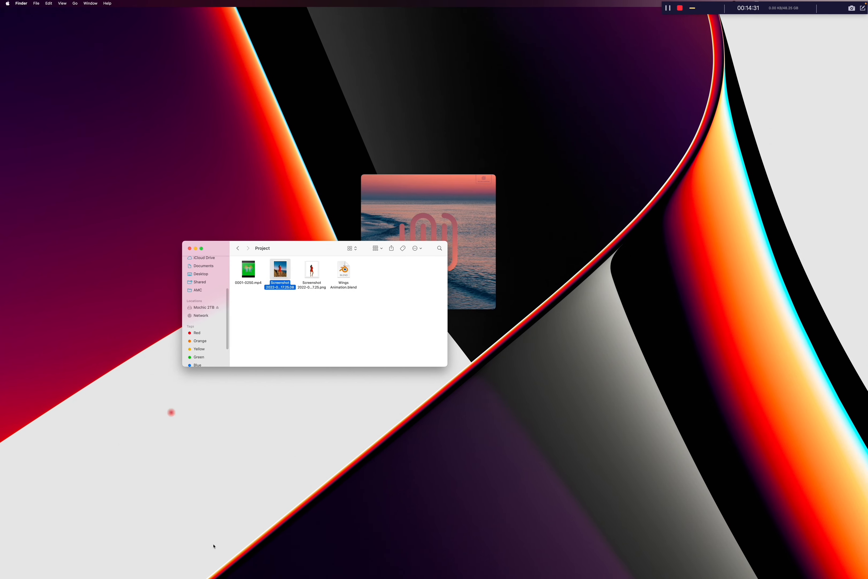
pyautogui.moveTo(206, 577)
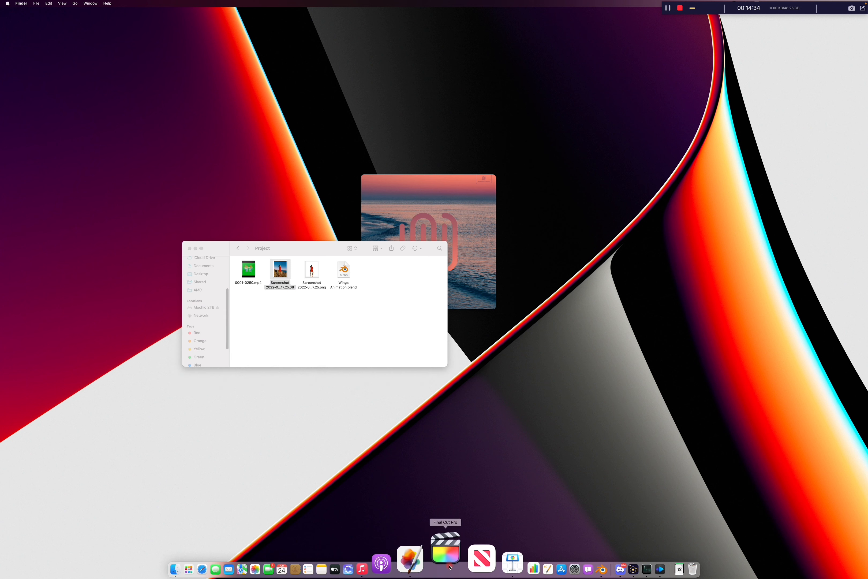
pyautogui.moveTo(324, 247); pyautogui.dragTo(256, 377)
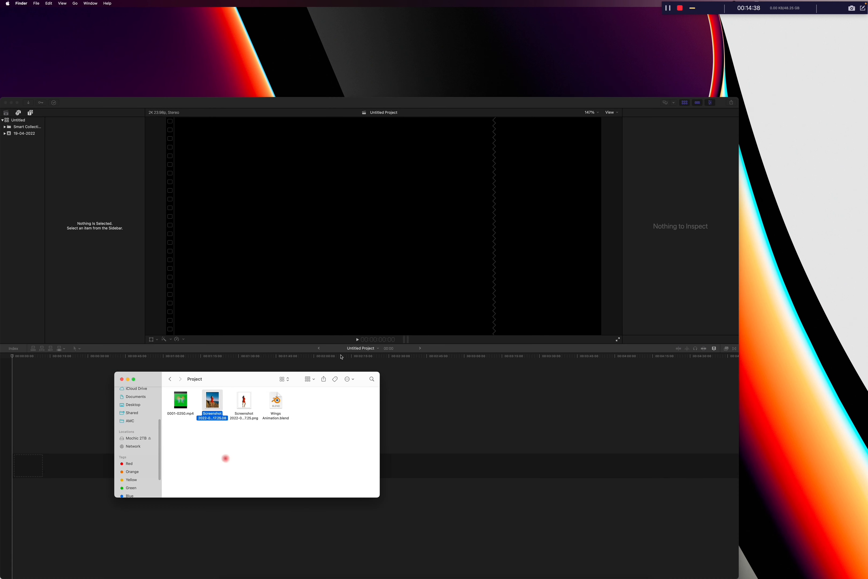
pyautogui.moveTo(183, 101); pyautogui.dragTo(280, 33)
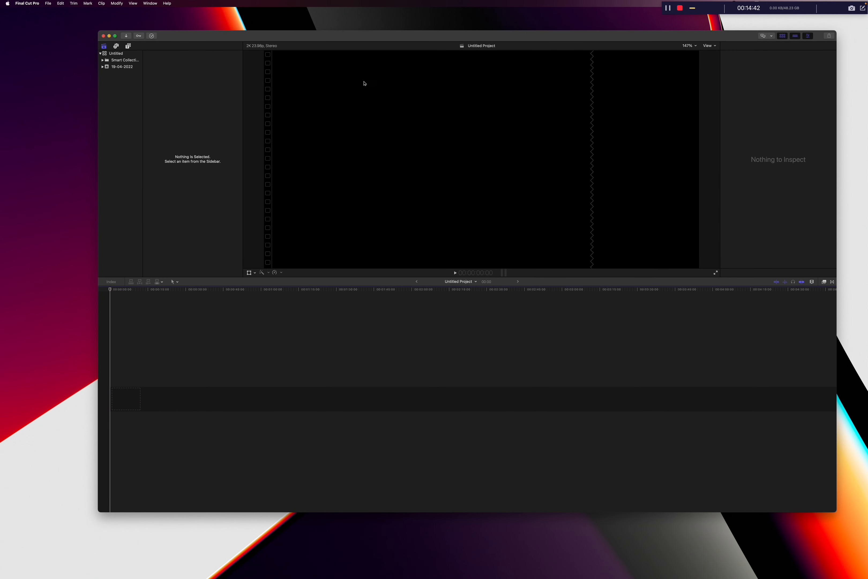
pyautogui.moveTo(353, 40); pyautogui.dragTo(328, 51)
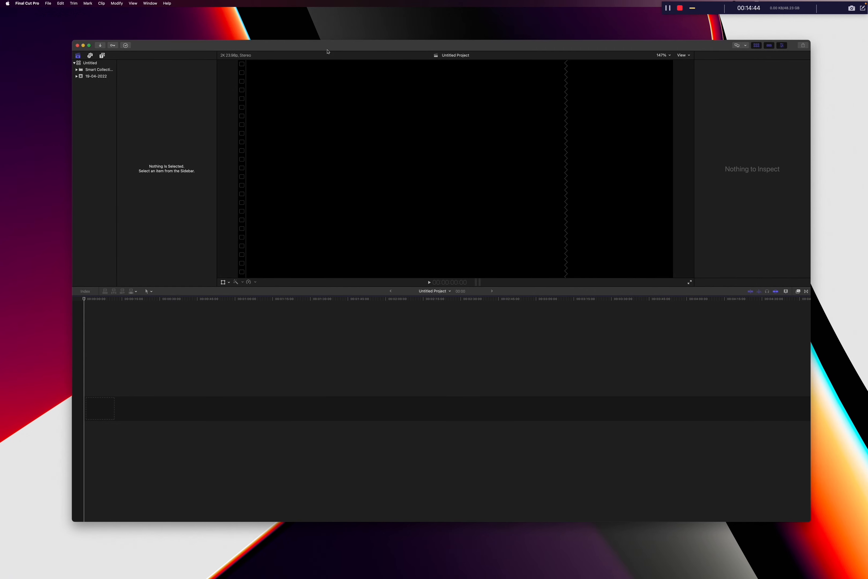
pyautogui.moveTo(158, 43); pyautogui.dragTo(275, 42)
# Preview the portrait Screenshot 2022-06-13 at 17.25.08 in the Finder and open its file info to check the image dimensions
pyautogui.click(162, 381)
pyautogui.press('space')
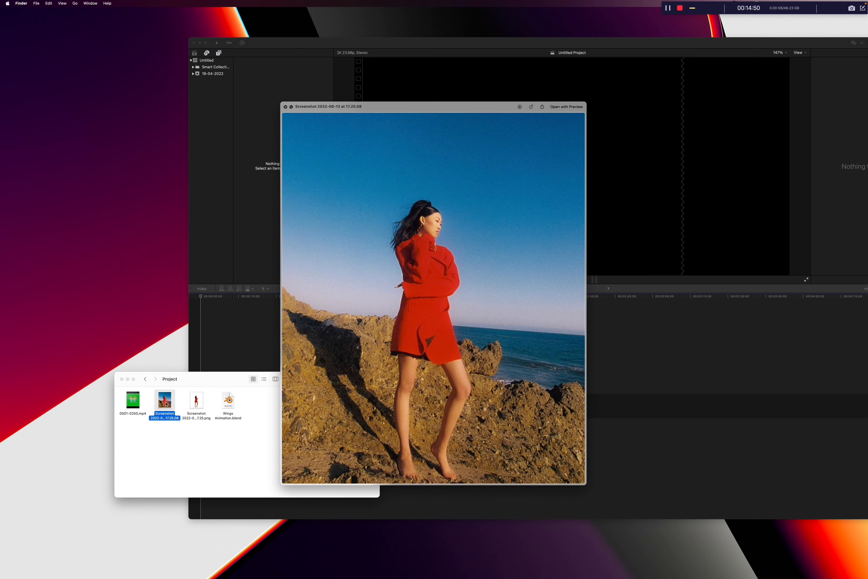
pyautogui.press('space')
pyautogui.rightClick(166, 401)
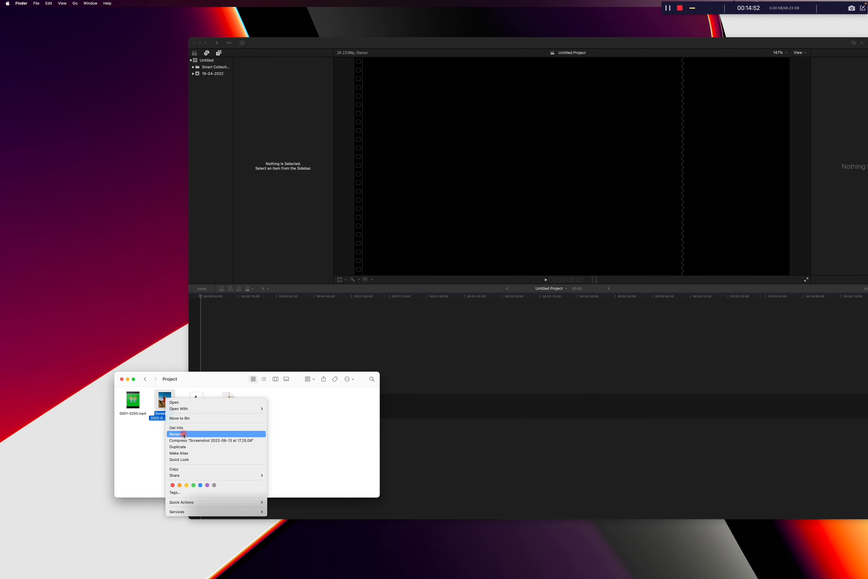
pyautogui.click(178, 428)
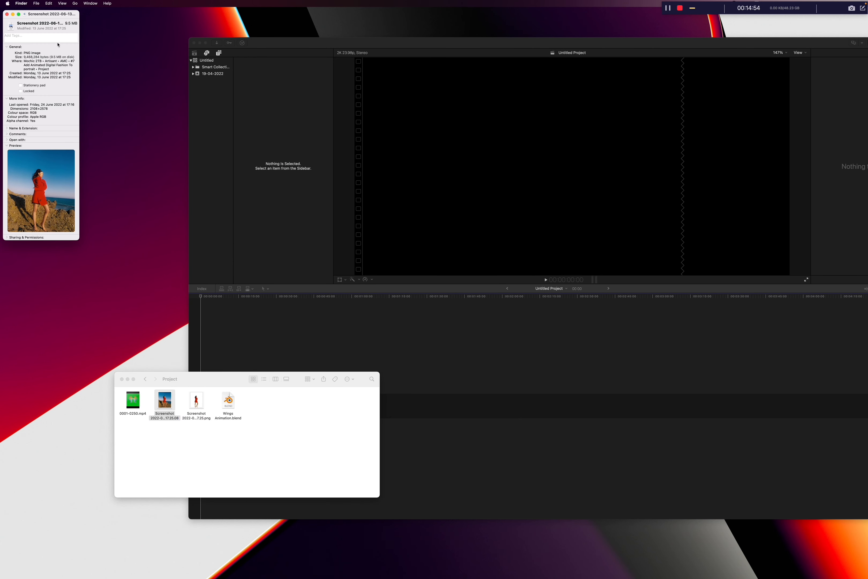
pyautogui.moveTo(53, 13); pyautogui.dragTo(318, 202)
pyautogui.click(298, 301)
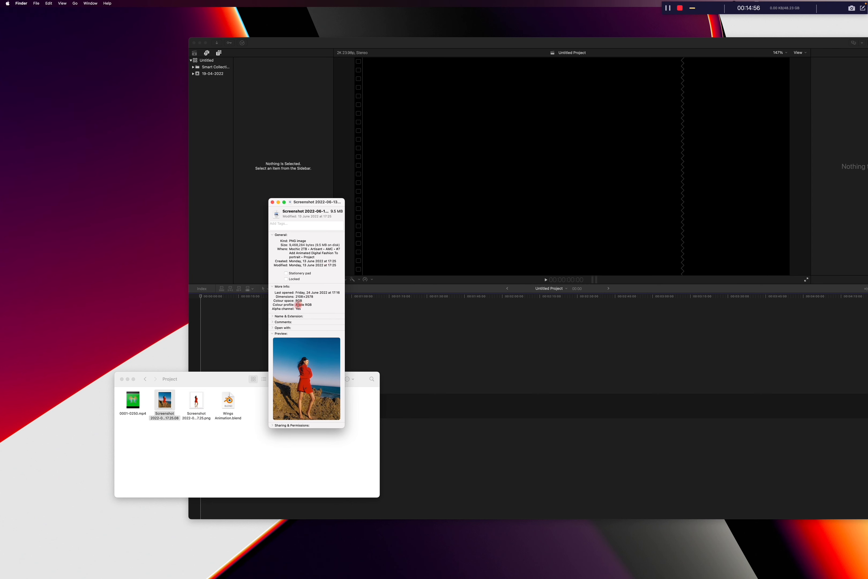
pyautogui.moveTo(296, 297); pyautogui.dragTo(325, 314)
# Start a new project in Final Cut Pro and set its video format to Custom
pyautogui.moveTo(288, 41); pyautogui.dragTo(323, 36)
pyautogui.moveTo(48, 3)
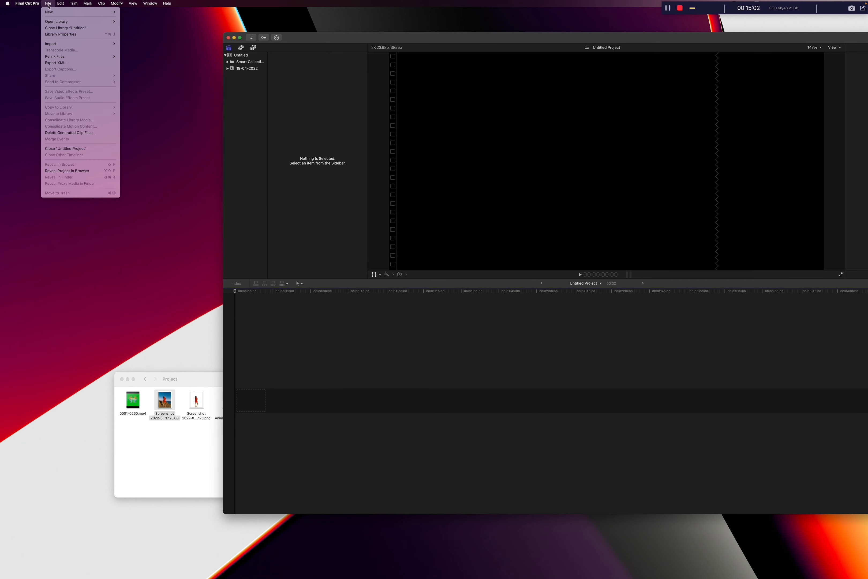
pyautogui.click(135, 13)
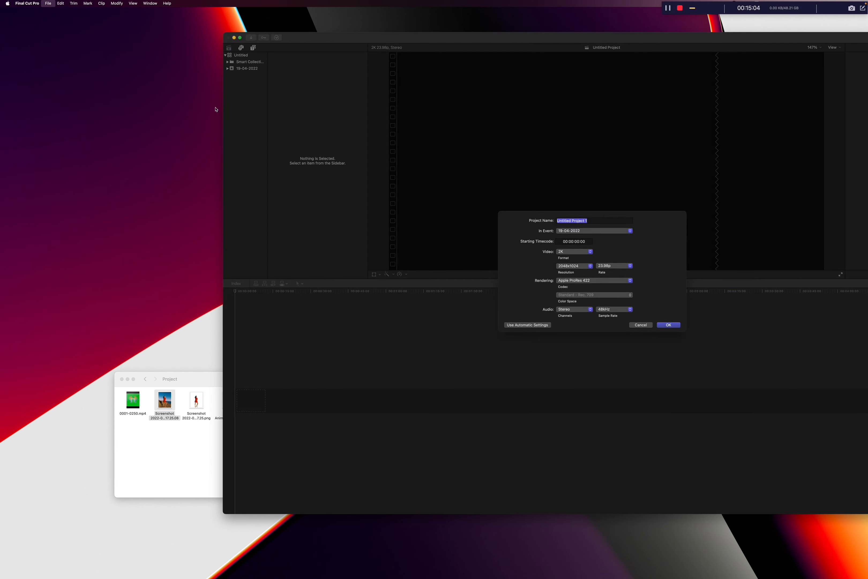
pyautogui.click(582, 269)
pyautogui.click(569, 276)
pyautogui.click(574, 255)
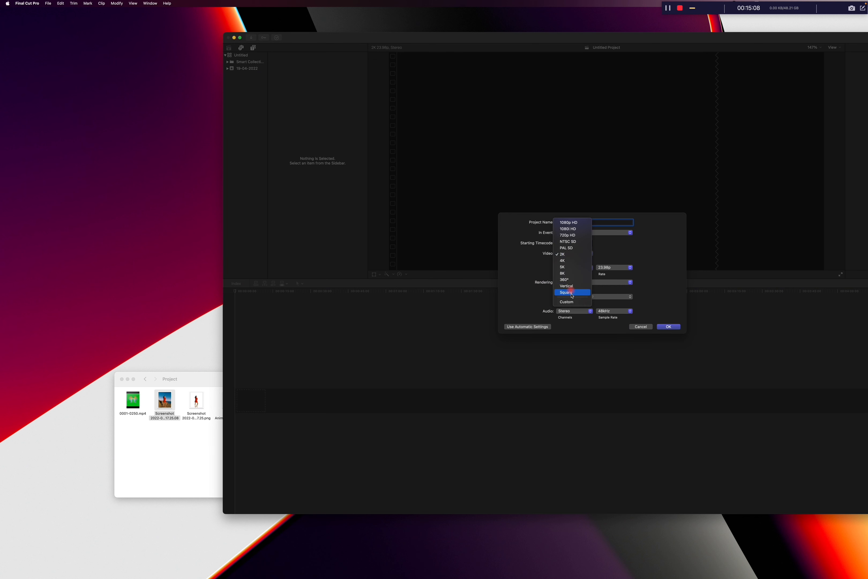
pyautogui.click(572, 300)
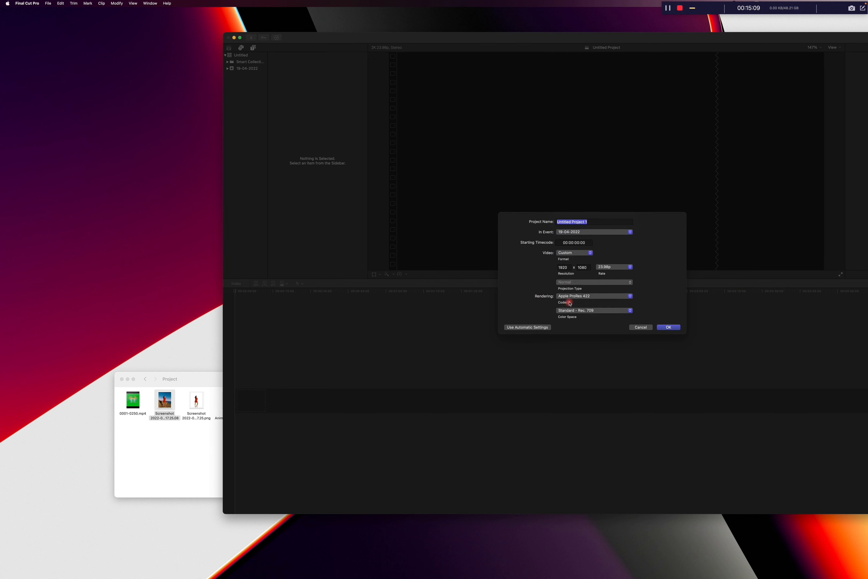
# Look up the portrait screenshot's dimensions in its file info and set the project resolution to 2108 x 2578
pyautogui.click(565, 262)
pyautogui.click(173, 399)
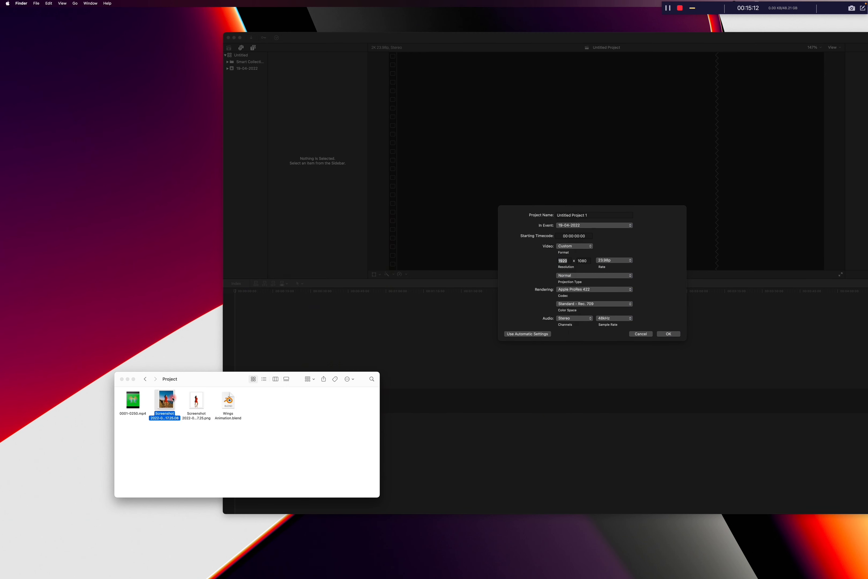
pyautogui.rightClick(173, 399)
pyautogui.click(209, 425)
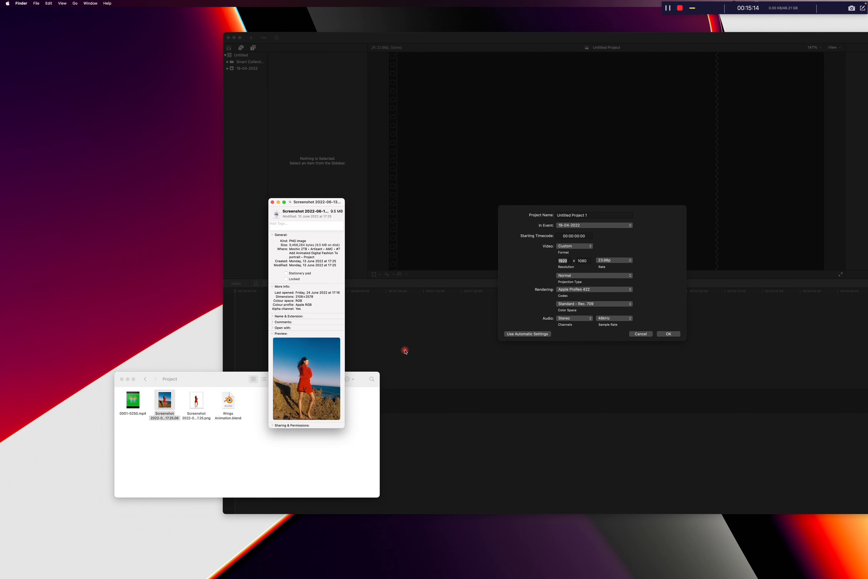
pyautogui.click(564, 263)
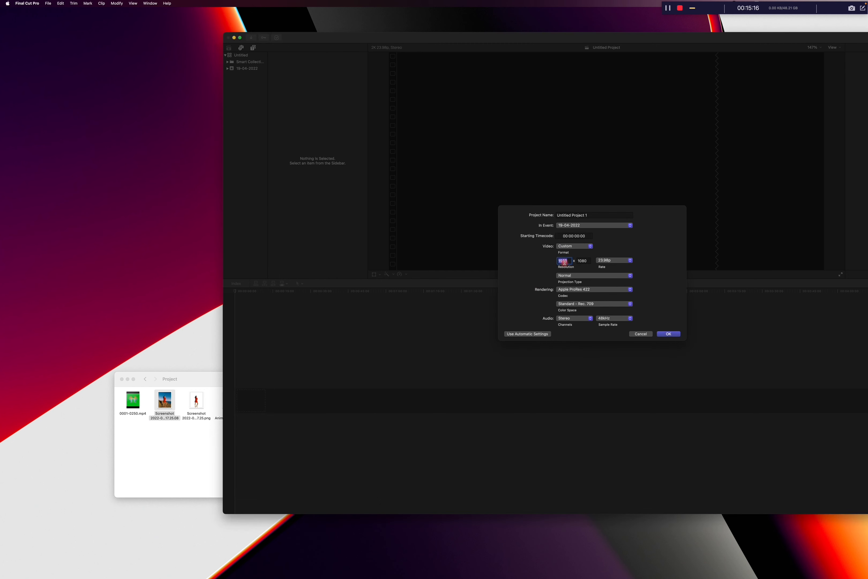
pyautogui.write('2108')
pyautogui.press('Tab')
pyautogui.hotkey('ctrl', 'Up')
pyautogui.click(187, 289)
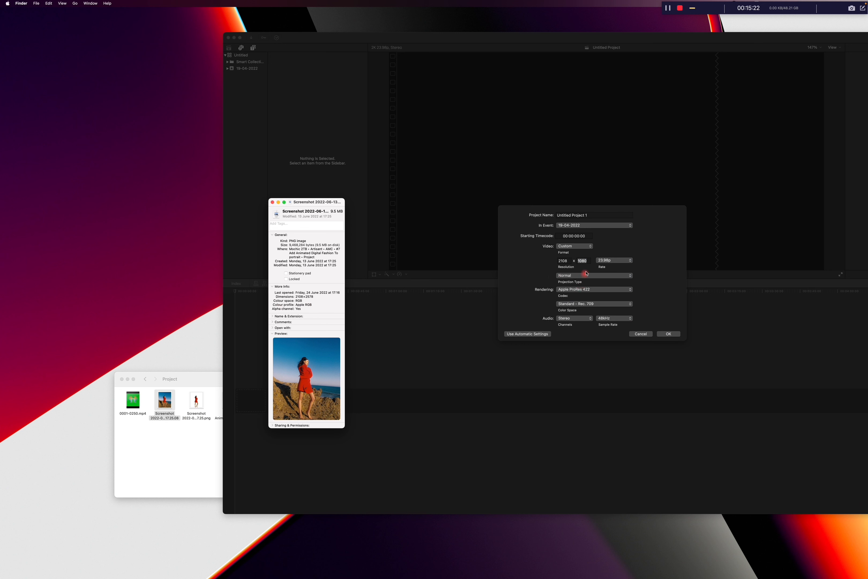
pyautogui.click(585, 264)
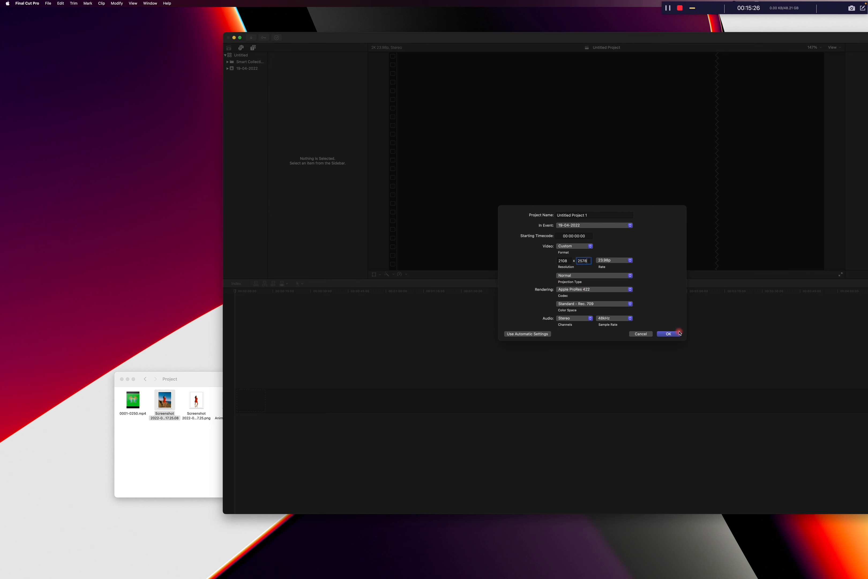
# Name the project AMC and create it
pyautogui.click(605, 215)
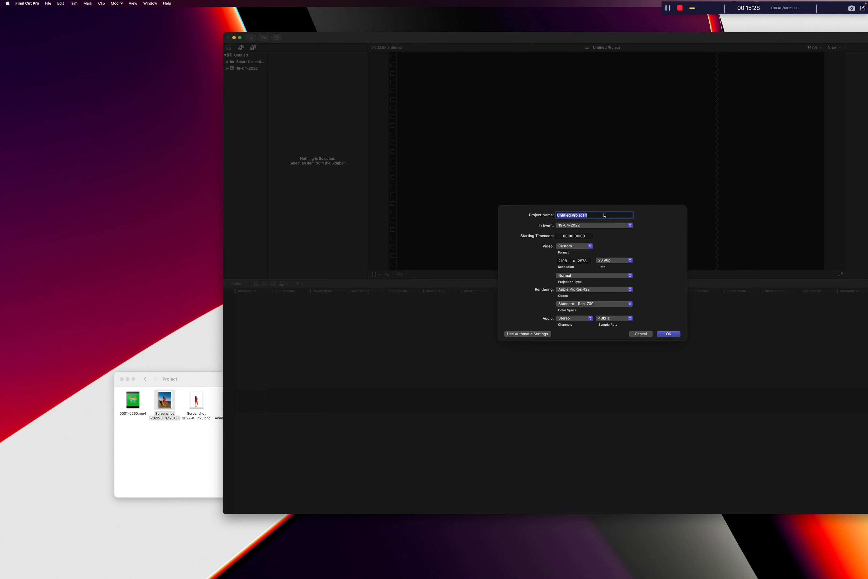
pyautogui.write('AMC')
pyautogui.press('Return')
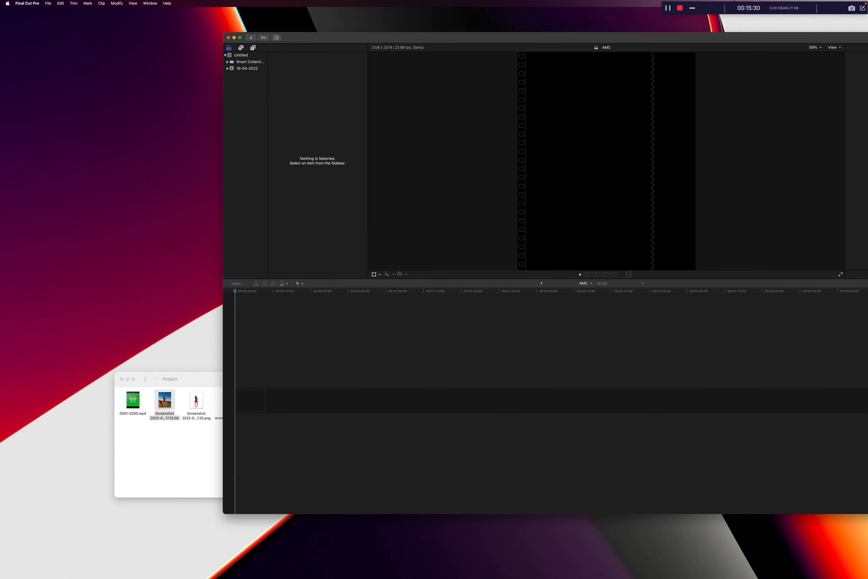
# Arrange the Final Cut Pro and Finder windows and add the portrait screenshot and its cutout PNG to the start of the timeline
pyautogui.moveTo(559, 45); pyautogui.dragTo(337, 68)
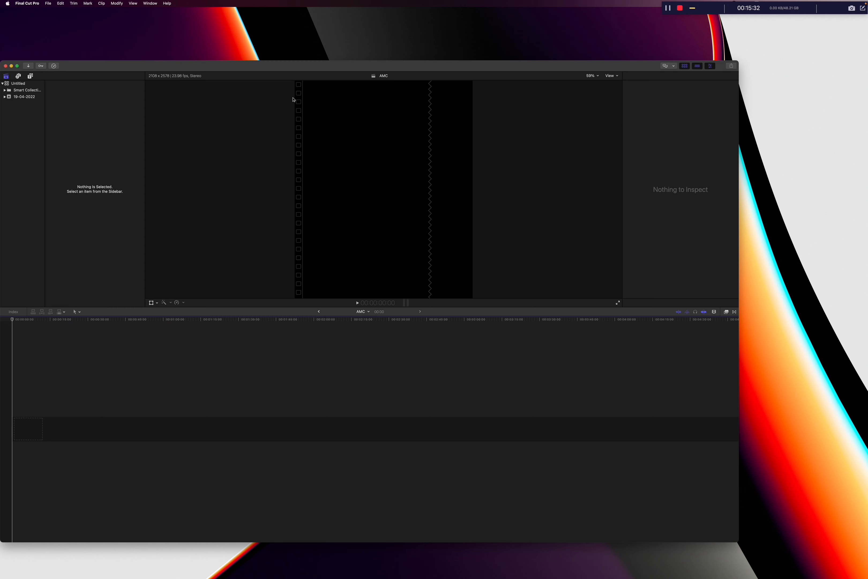
pyautogui.moveTo(347, 67); pyautogui.dragTo(547, 50)
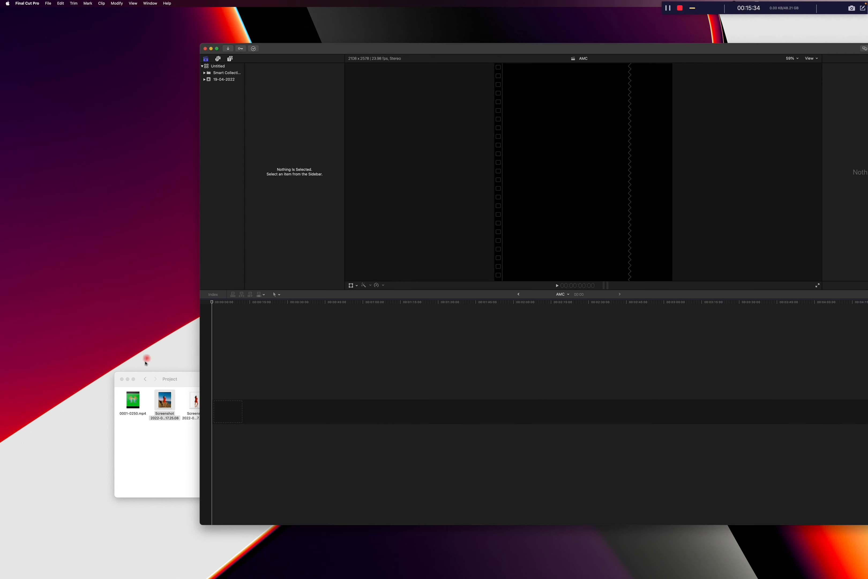
pyautogui.click(170, 446)
pyautogui.moveTo(191, 379); pyautogui.dragTo(605, 275)
pyautogui.moveTo(621, 345); pyautogui.dragTo(269, 411)
pyautogui.click(257, 387)
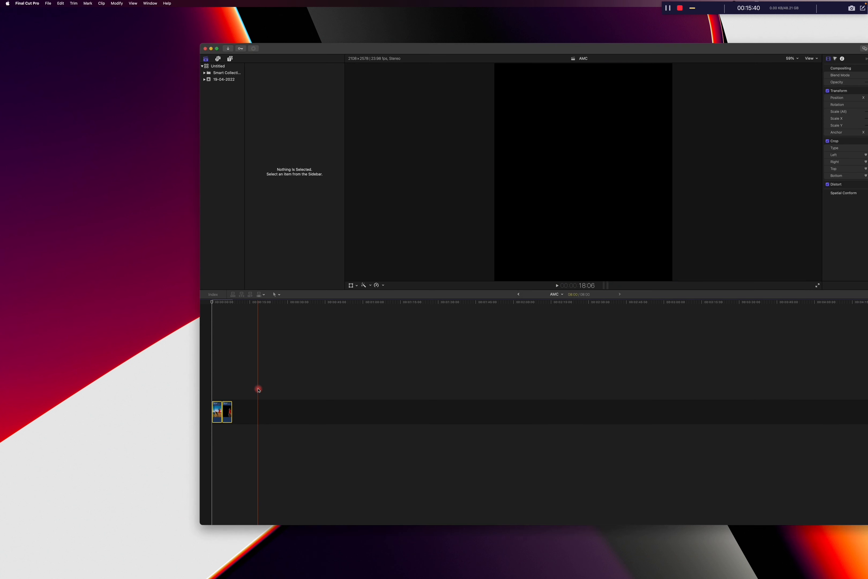
pyautogui.press('space')
pyautogui.press('space')
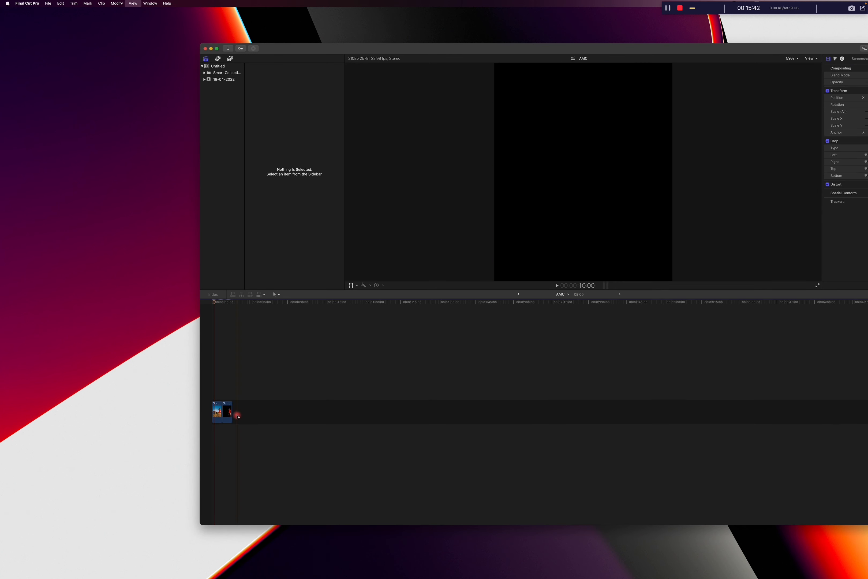
# Adjust the background portrait clip's length in the timeline to about 15 seconds
pyautogui.moveTo(221, 411); pyautogui.dragTo(415, 411)
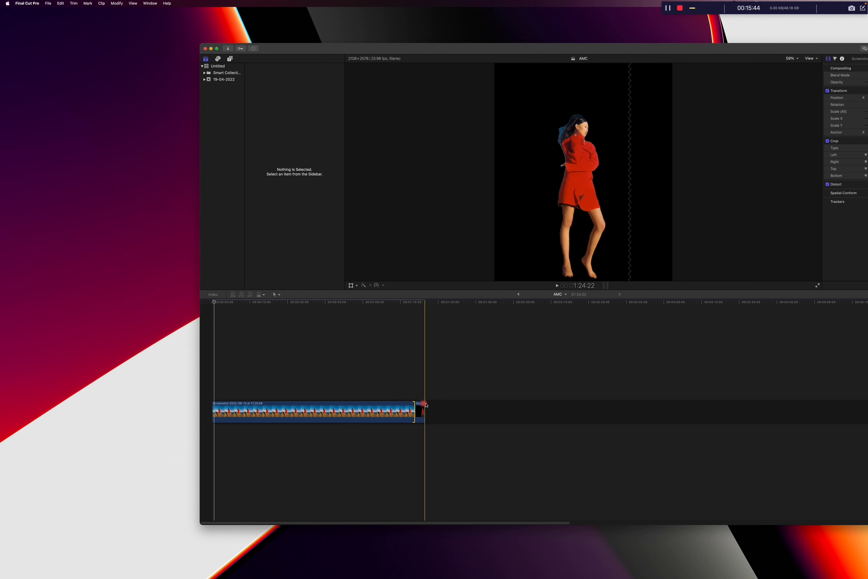
pyautogui.press('space')
pyautogui.press('space')
pyautogui.click(251, 303)
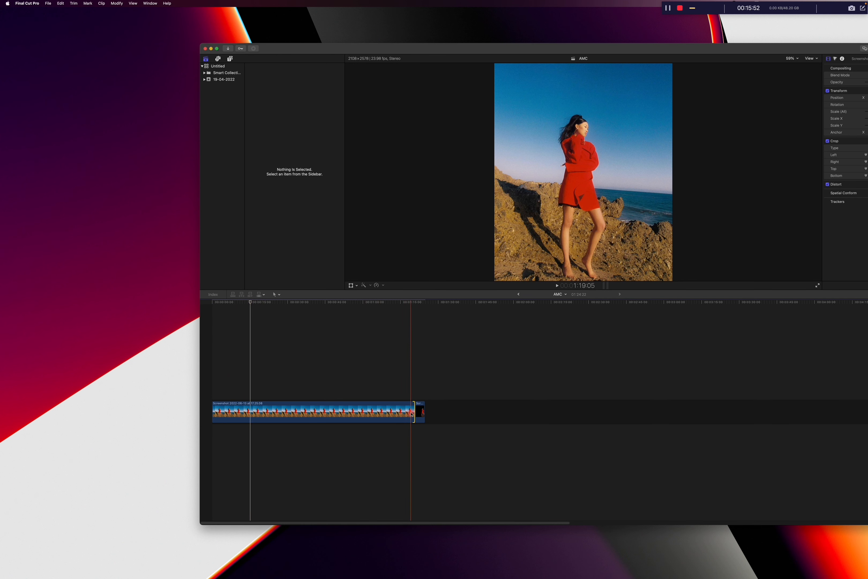
pyautogui.moveTo(414, 413); pyautogui.dragTo(263, 386)
# Stack the cutout clip above the background from the start, extend it to the background's length, and delete the leftover gap
pyautogui.click(264, 387)
pyautogui.moveTo(264, 387); pyautogui.dragTo(219, 388)
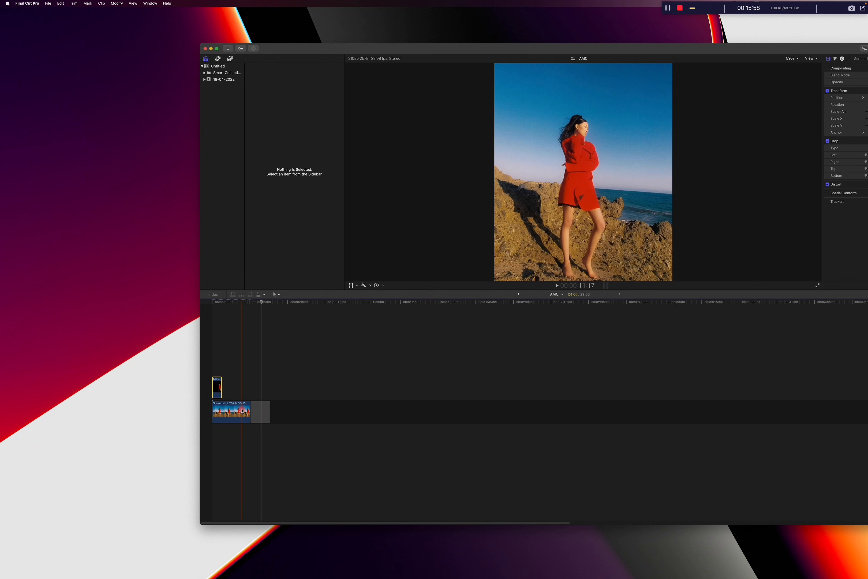
pyautogui.moveTo(221, 387); pyautogui.dragTo(249, 386)
pyautogui.click(263, 418)
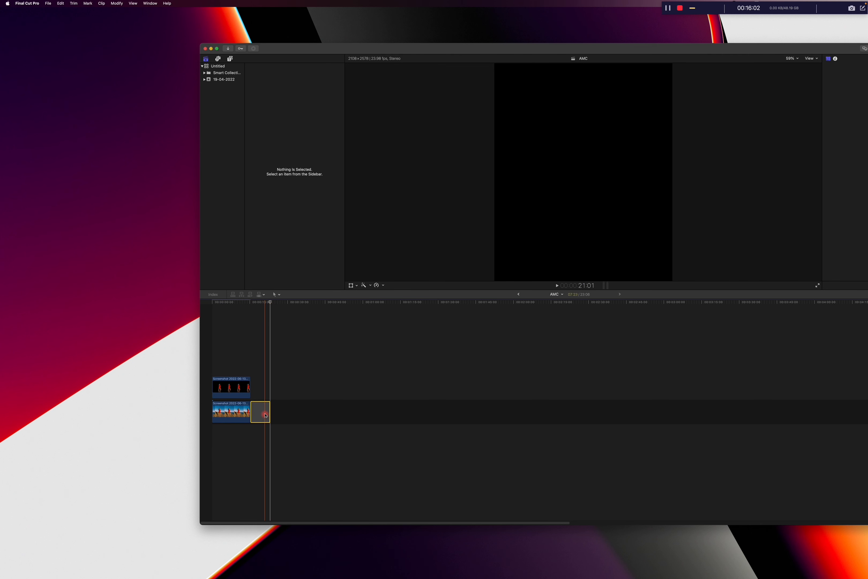
pyautogui.press('Delete')
pyautogui.press('space')
pyautogui.press('space')
# Try shifting the cutout overlay sideways in the viewer with Transform and undo the shift
pyautogui.click(226, 384)
pyautogui.click(351, 285)
pyautogui.moveTo(584, 173)
pyautogui.mouseDown()
pyautogui.moveTo(608, 176)
pyautogui.moveTo(595, 172)
pyautogui.mouseUp()
pyautogui.press('super+z')
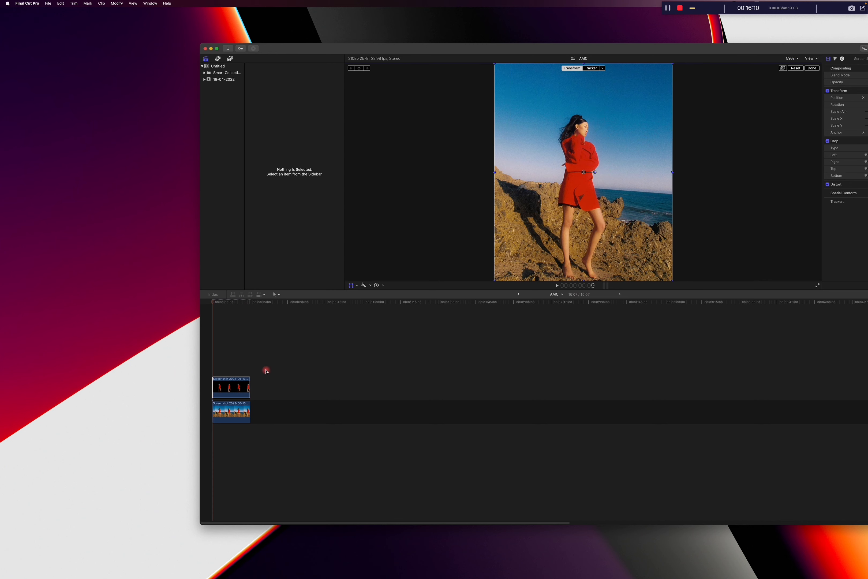
# Rearrange the Final Cut Pro and Finder windows and add the video 0001-0250.mp4 to the timeline after the background clip
pyautogui.moveTo(552, 48); pyautogui.dragTo(285, 35)
pyautogui.click(683, 333)
pyautogui.moveTo(613, 275); pyautogui.dragTo(522, 214)
pyautogui.click(457, 244)
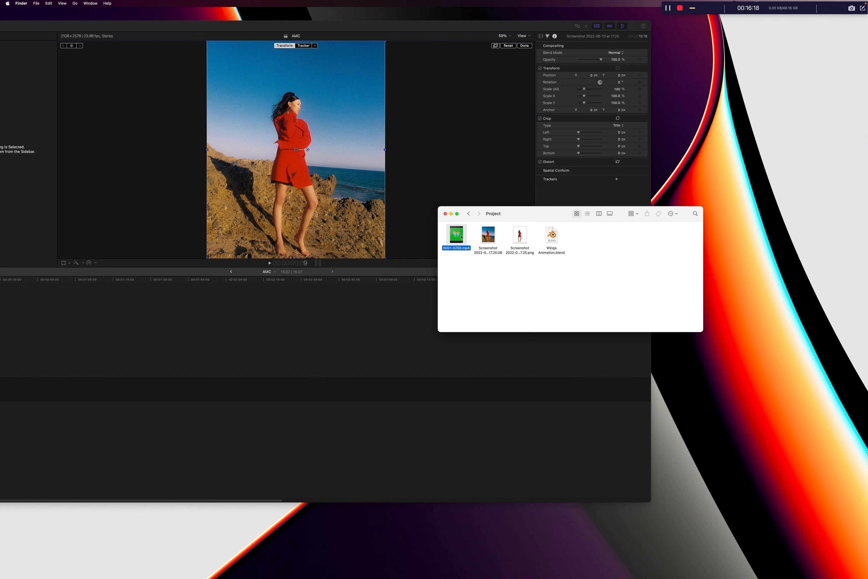
pyautogui.moveTo(403, 22); pyautogui.dragTo(447, 41)
pyautogui.click(700, 281)
pyautogui.moveTo(457, 235); pyautogui.dragTo(181, 407)
pyautogui.moveTo(456, 236); pyautogui.dragTo(342, 379)
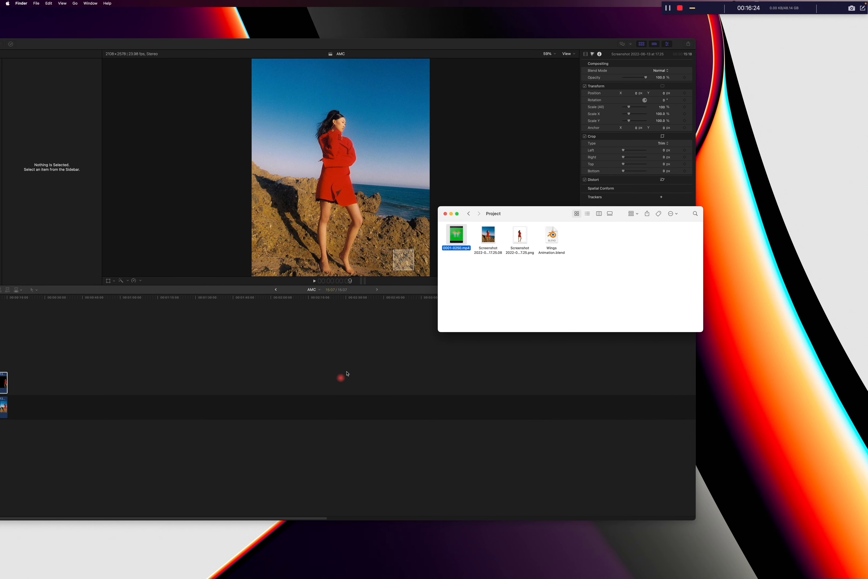
pyautogui.moveTo(456, 235); pyautogui.dragTo(346, 321)
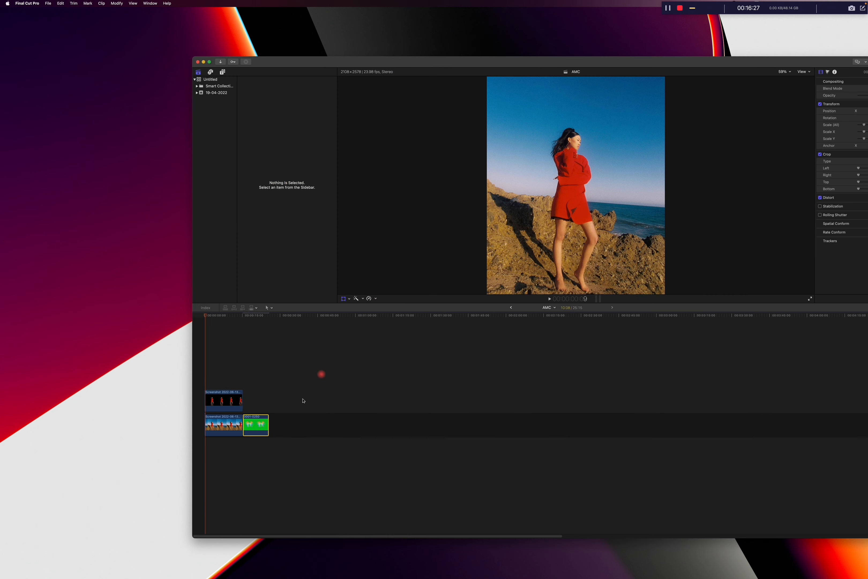
pyautogui.click(296, 426)
# Move the green-screen wings clip between the background and the cutout at the timeline's start and play the composite
pyautogui.moveTo(249, 427); pyautogui.dragTo(218, 404)
pyautogui.click(254, 307)
pyautogui.moveTo(245, 316); pyautogui.dragTo(236, 333)
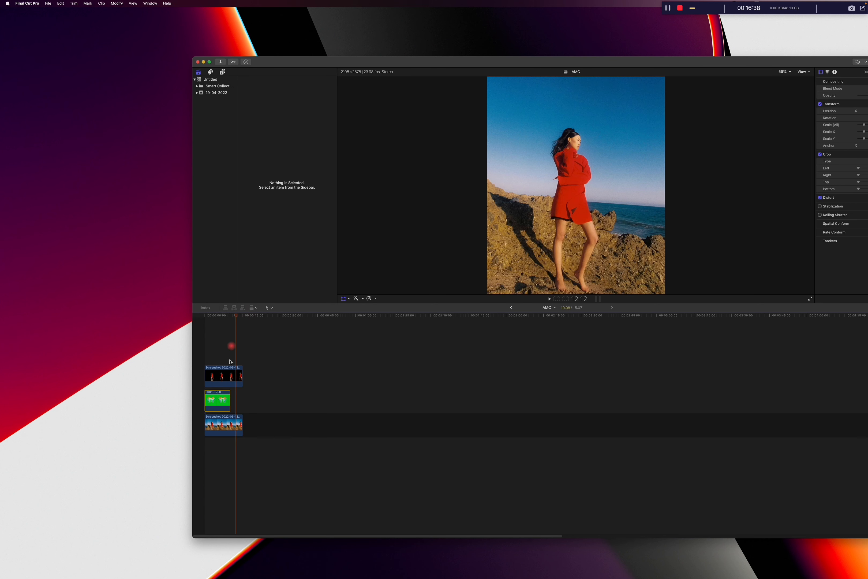
pyautogui.click(223, 426)
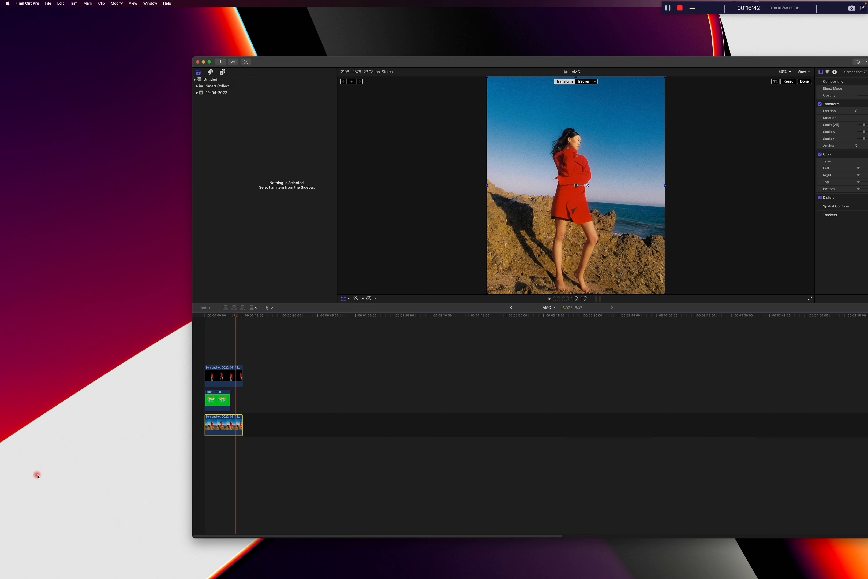
pyautogui.moveTo(236, 320); pyautogui.dragTo(204, 318)
pyautogui.press('space')
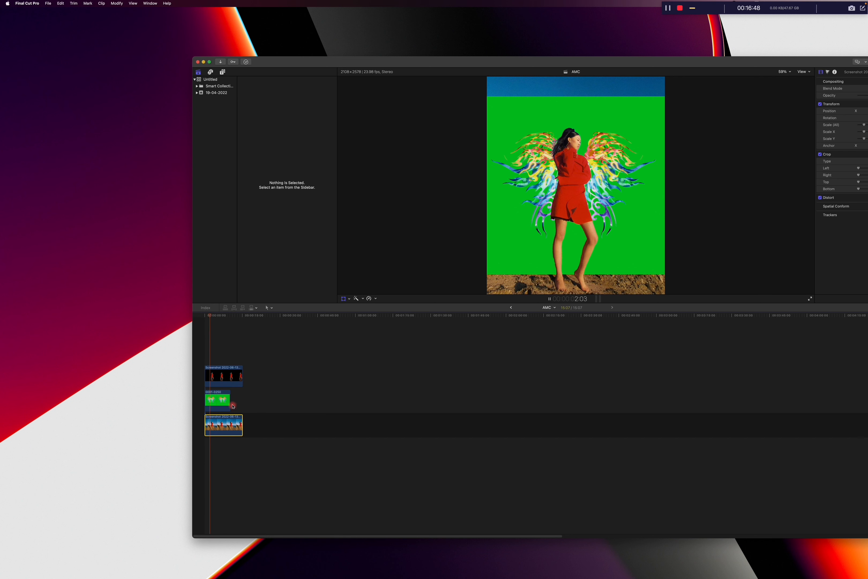
pyautogui.press('space')
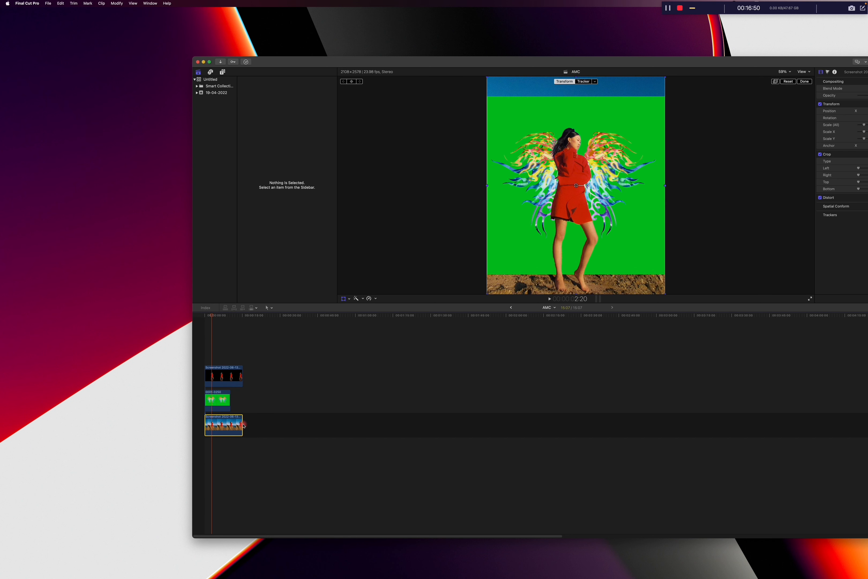
# Place a copy of the green-screen wings clip directly after the original on the same layer
pyautogui.click(218, 398)
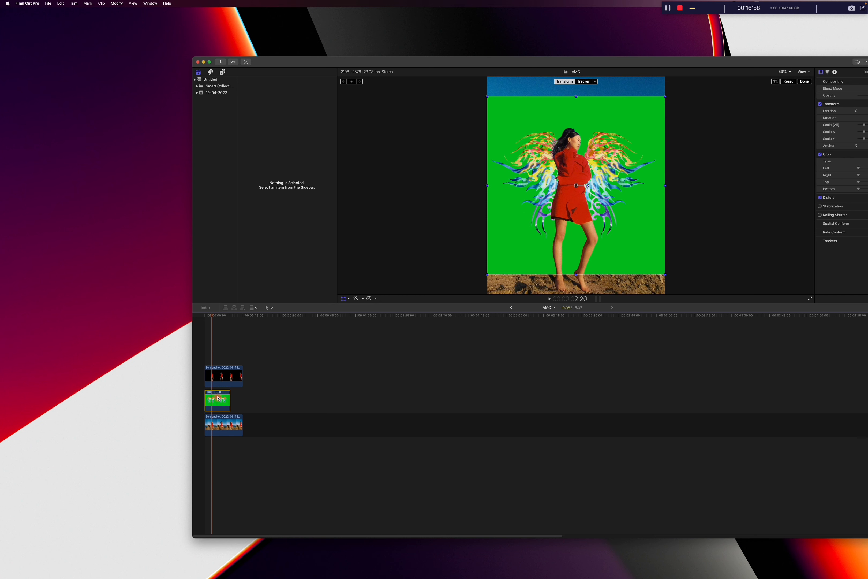
pyautogui.press('Down')
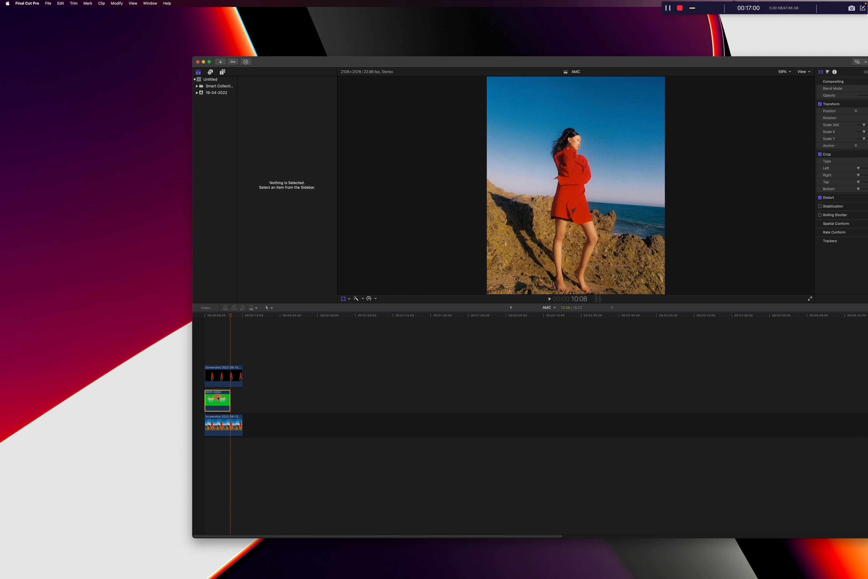
pyautogui.hotkey('alt', 'v')
pyautogui.moveTo(234, 352); pyautogui.dragTo(243, 408)
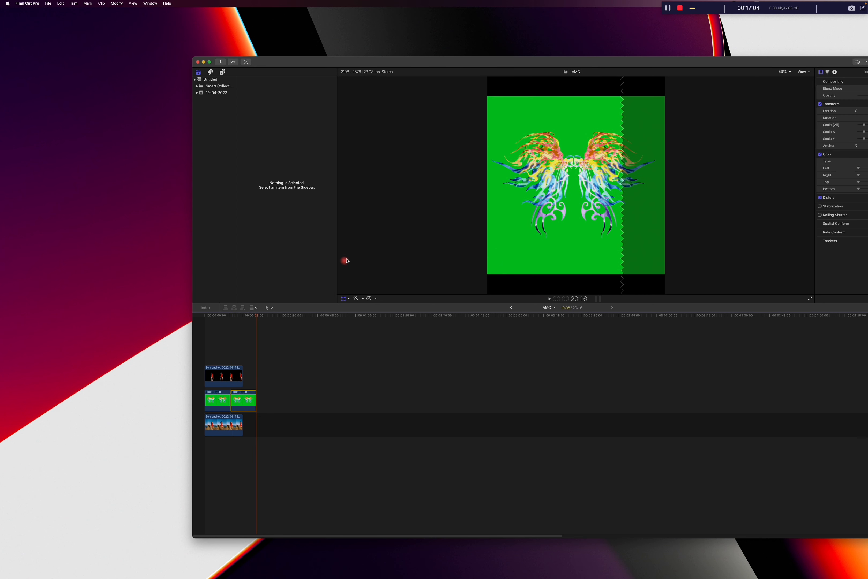
# Reverse the second wings clip and play the sequence from the beginning to review the loop
pyautogui.click(375, 298)
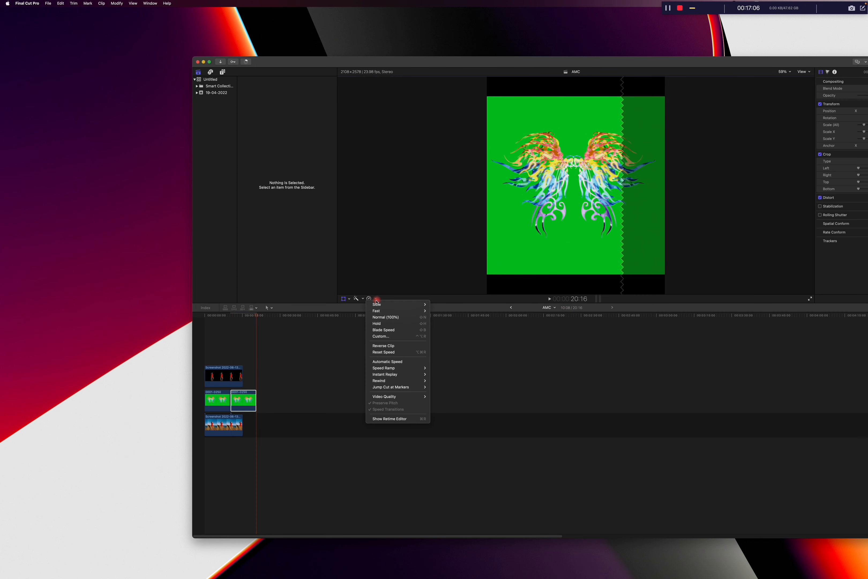
pyautogui.click(383, 345)
pyautogui.click(204, 335)
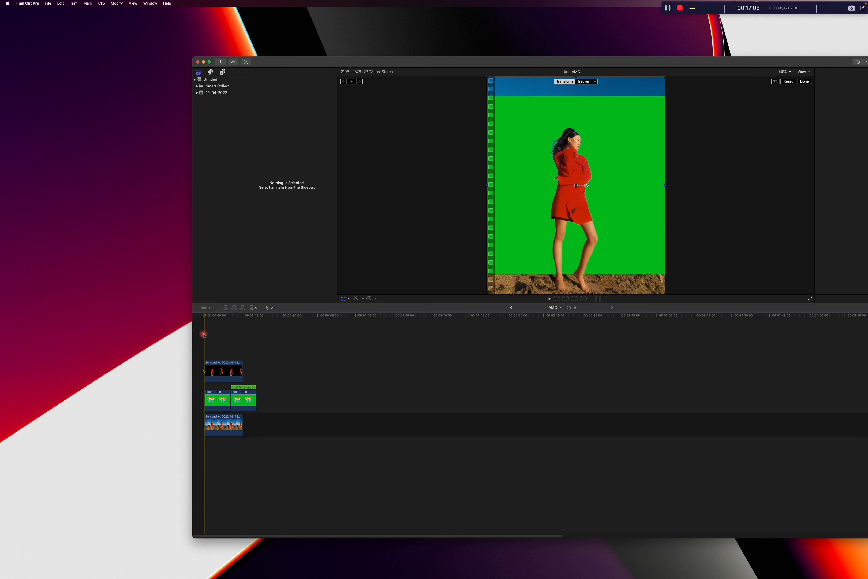
pyautogui.press('space')
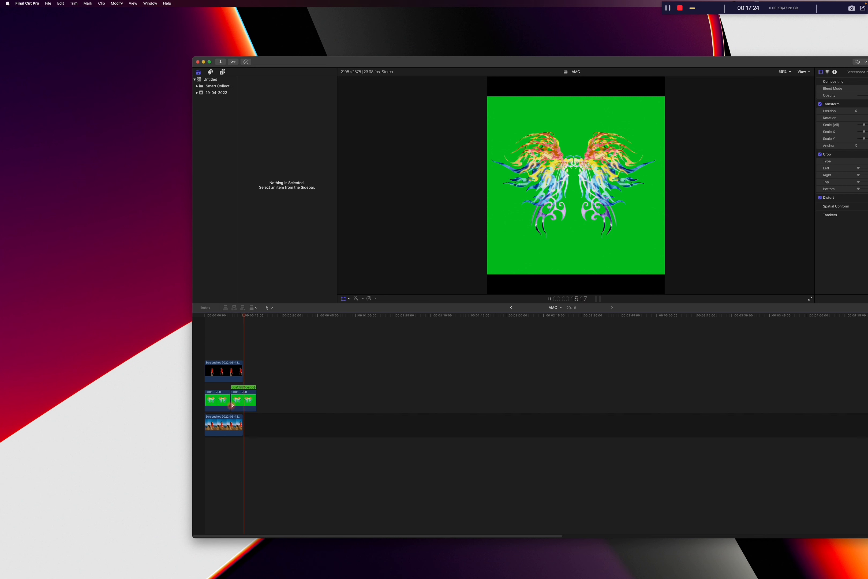
# Combine the forward and reversed wings clips into a new compound clip
pyautogui.click(268, 406)
pyautogui.hotkey('shift', 't')
pyautogui.moveTo(271, 408); pyautogui.dragTo(227, 393)
pyautogui.rightClick(226, 393)
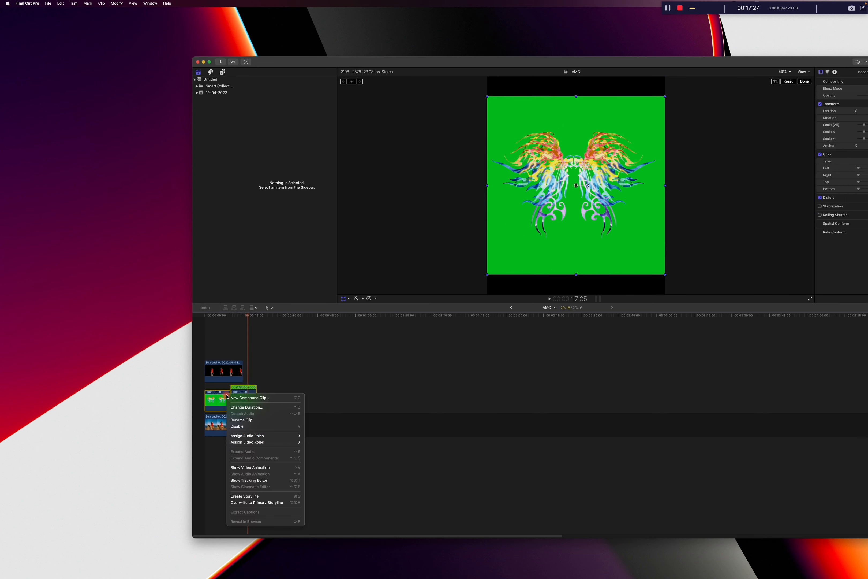
pyautogui.click(250, 398)
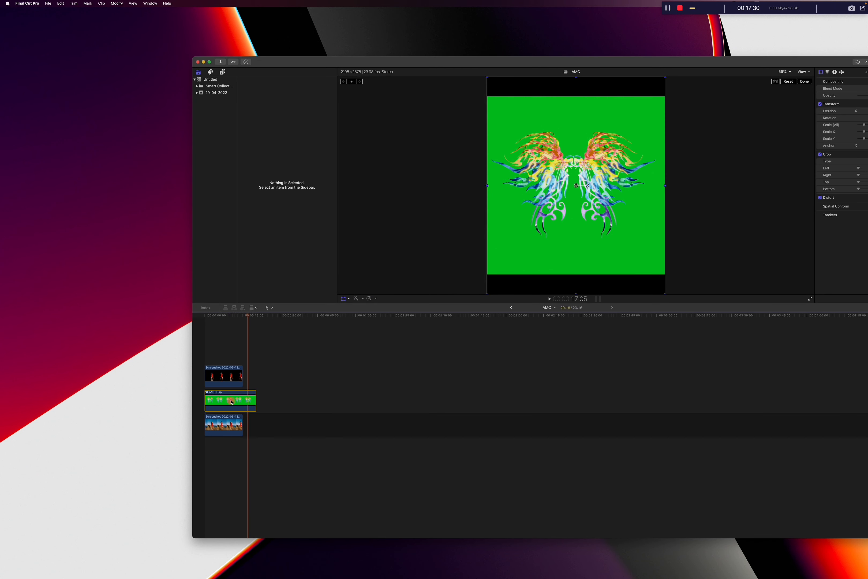
# Speed up the compound wings clip to 2x and stretch its retimed end to about 14:18, near the background clip's end
pyautogui.click(377, 298)
pyautogui.click(379, 298)
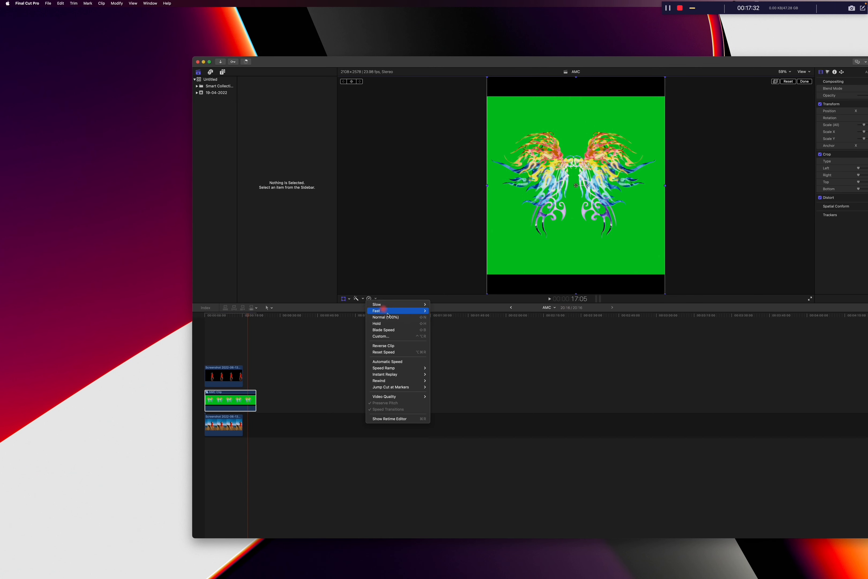
pyautogui.moveTo(406, 368)
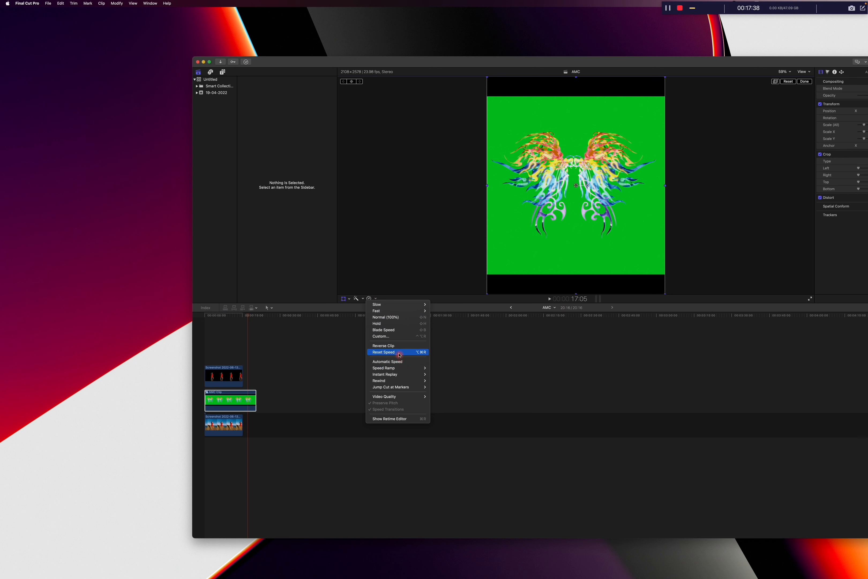
pyautogui.moveTo(389, 310)
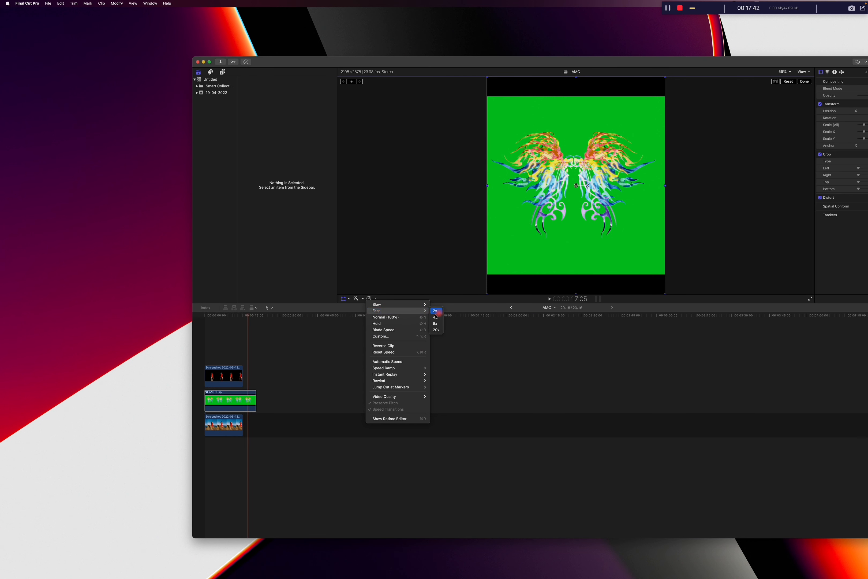
pyautogui.click(435, 311)
pyautogui.moveTo(228, 389); pyautogui.dragTo(240, 390)
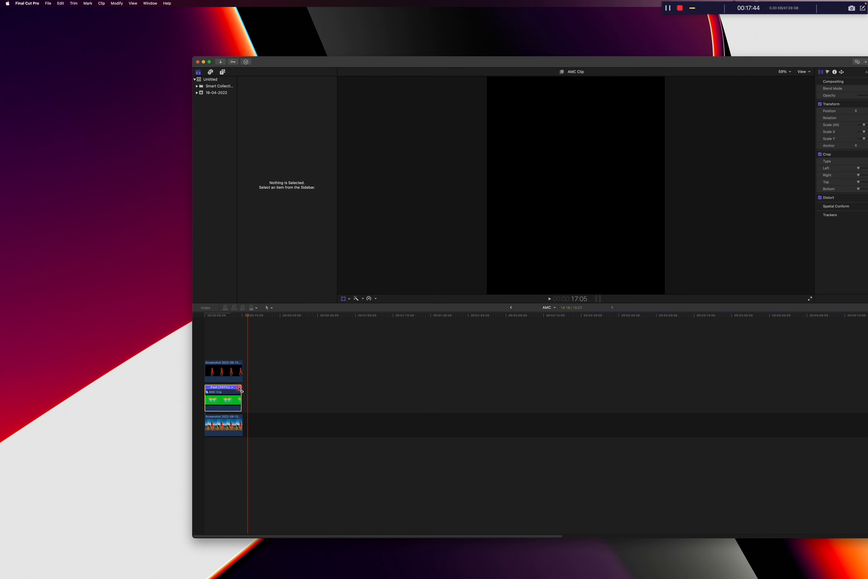
# Play the sequence from the beginning to check the retimed wings clip behind the portrait cutout
pyautogui.click(207, 355)
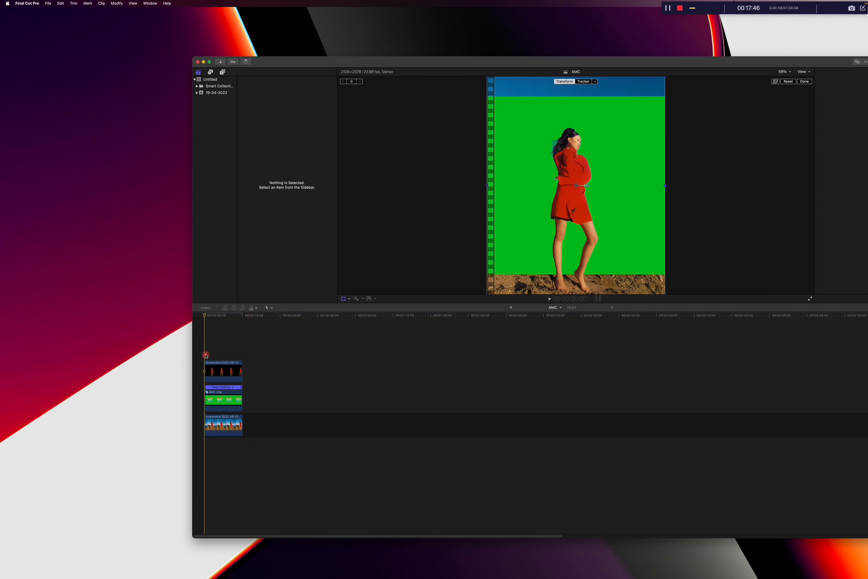
pyautogui.press('space')
pyautogui.hotkey('shift', 't')
pyautogui.moveTo(544, 60); pyautogui.dragTo(432, 60)
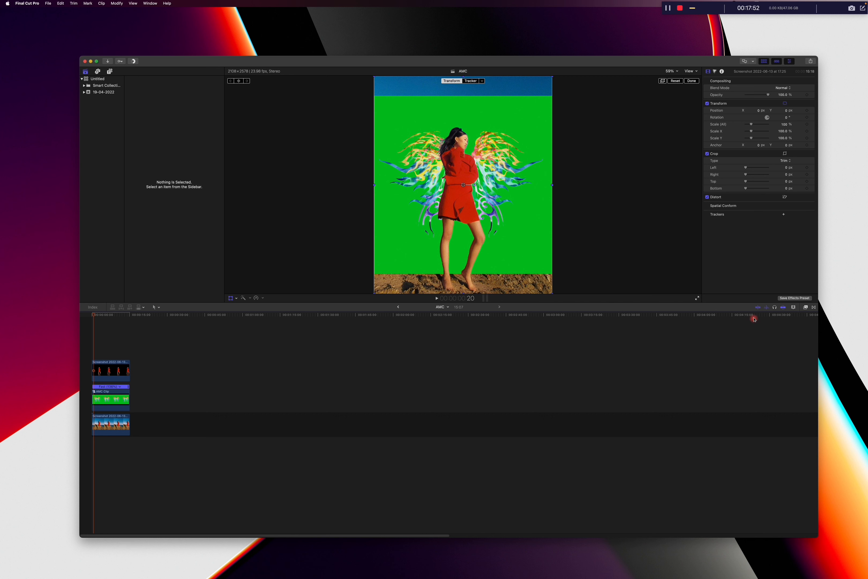
# Search all video effects for "keyer"
pyautogui.click(804, 307)
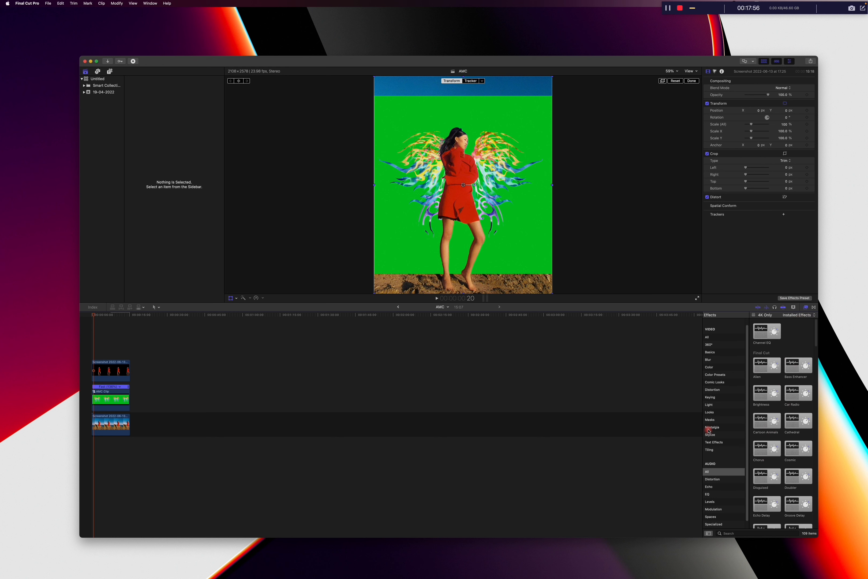
pyautogui.scroll(1, 710, 426)
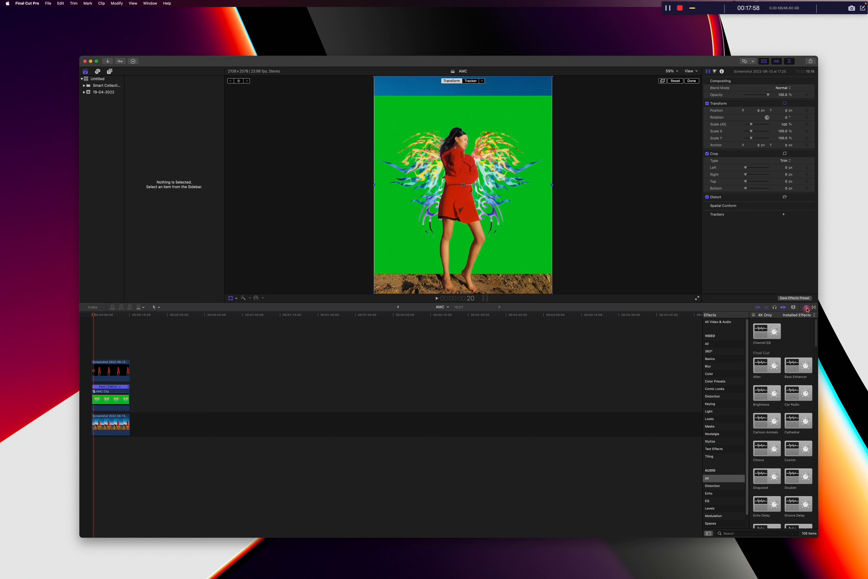
pyautogui.scroll(-2, 724, 396)
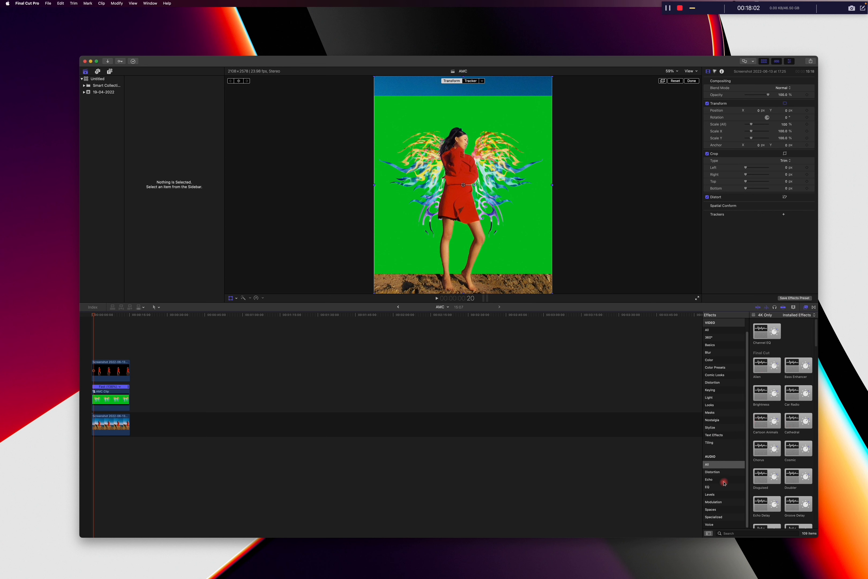
pyautogui.scroll(2, 723, 423)
pyautogui.click(720, 335)
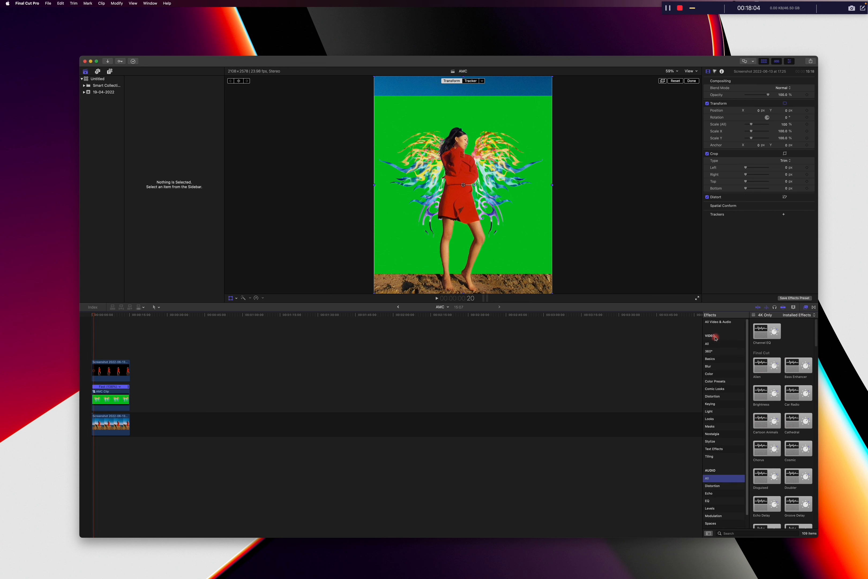
pyautogui.click(707, 344)
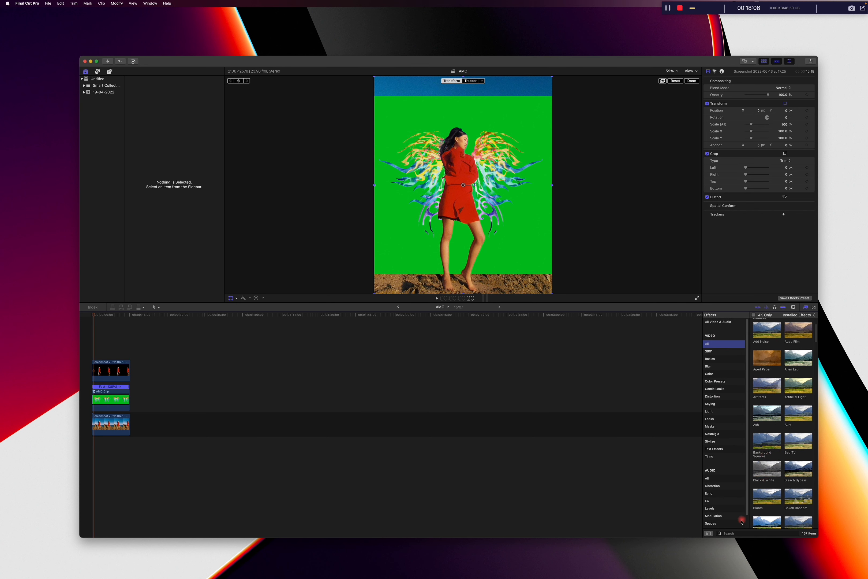
pyautogui.click(736, 534)
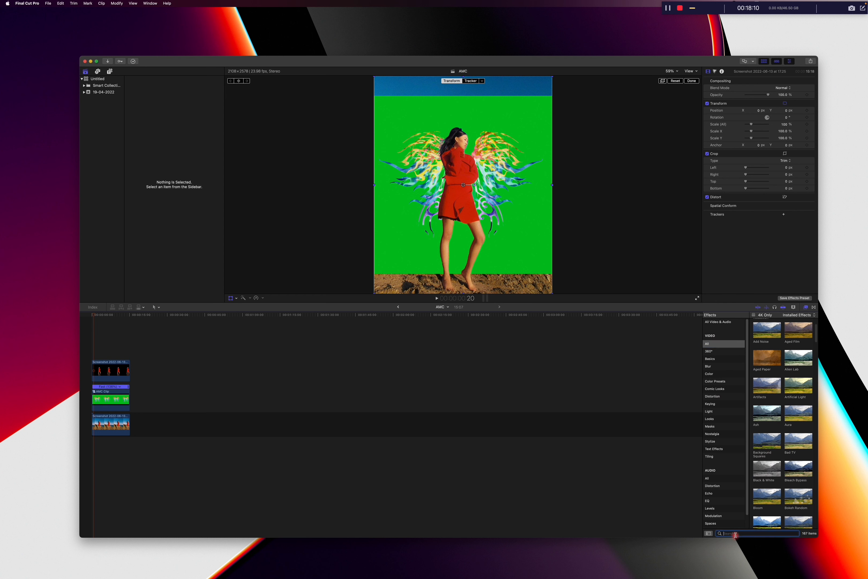
pyautogui.write('keyer')
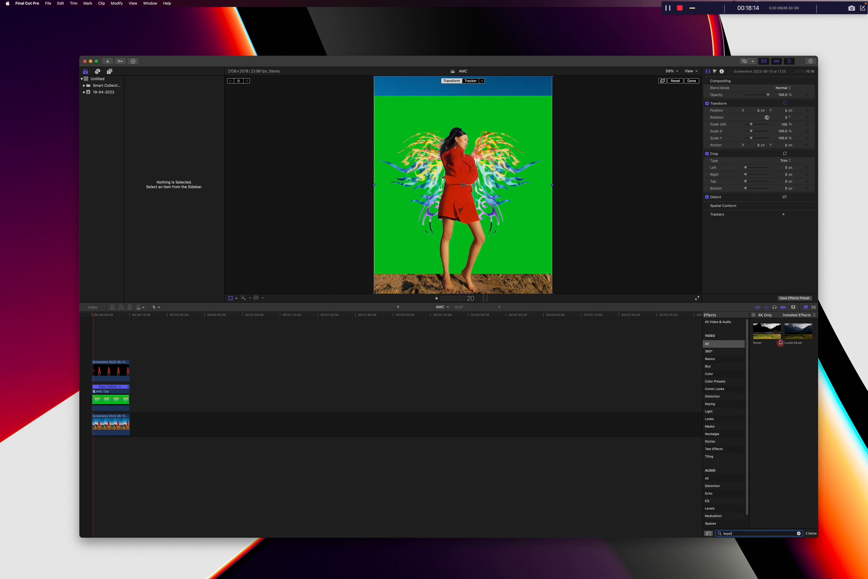
# Try the Keyer effect on the compound wings clip and look through its Color Selection settings
pyautogui.click(763, 334)
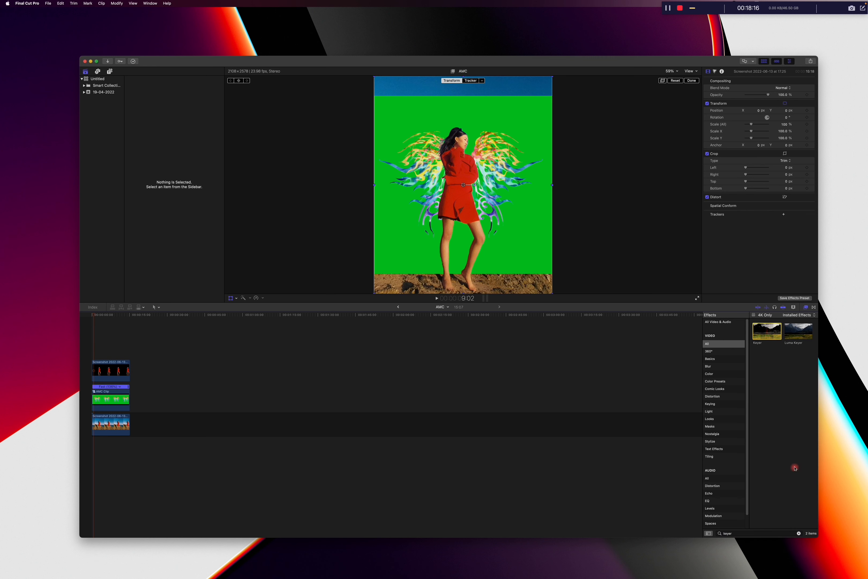
pyautogui.moveTo(761, 334); pyautogui.dragTo(115, 402)
pyautogui.moveTo(111, 403); pyautogui.dragTo(110, 403)
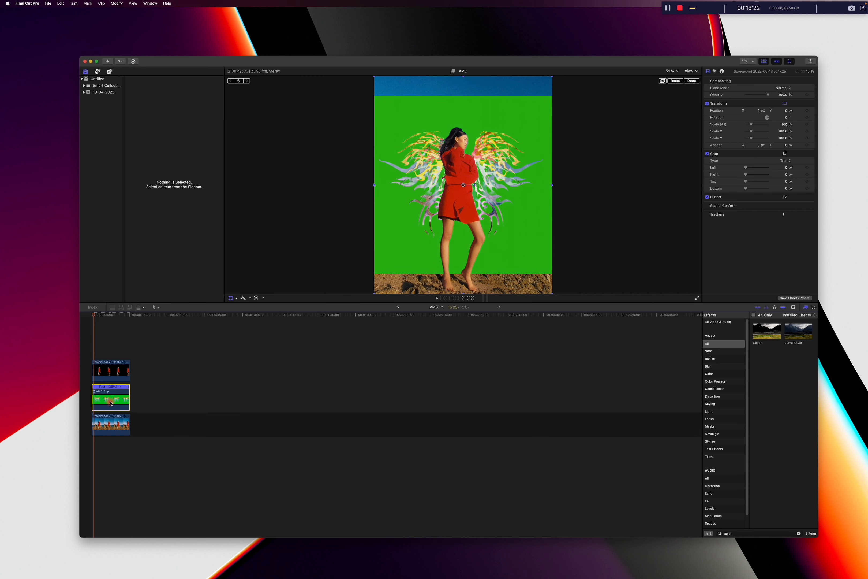
pyautogui.press('space')
pyautogui.press('space')
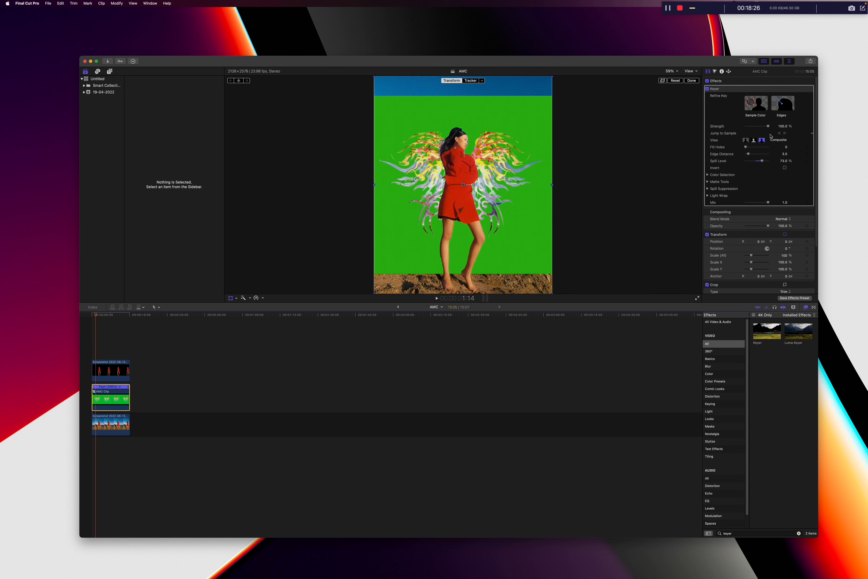
pyautogui.click(707, 175)
pyautogui.scroll(-2, 763, 209)
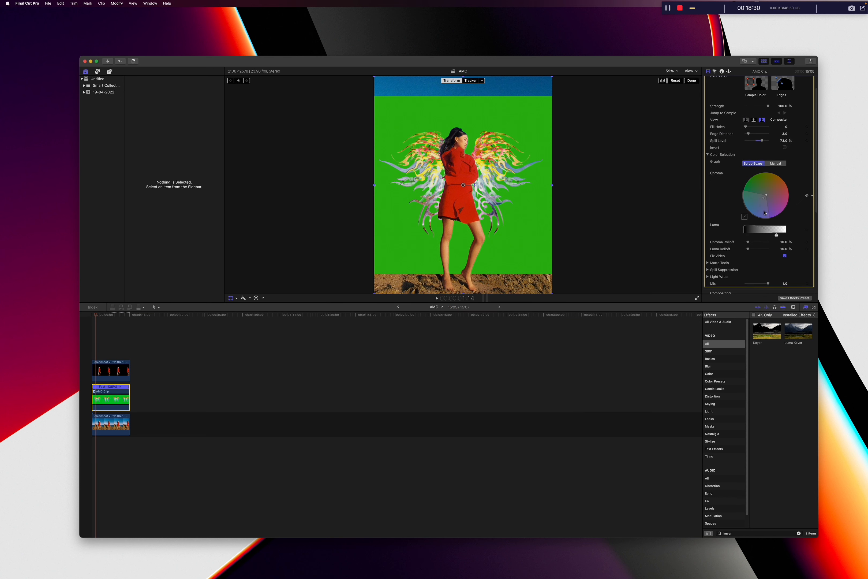
pyautogui.scroll(-3, 764, 213)
# Undo the Keyer effect and stretch the wings clip's retimed end to about 15:01, near the background clip's end
pyautogui.press('super+z')
pyautogui.press('super+z')
pyautogui.moveTo(806, 328); pyautogui.dragTo(126, 387)
pyautogui.press('super+z')
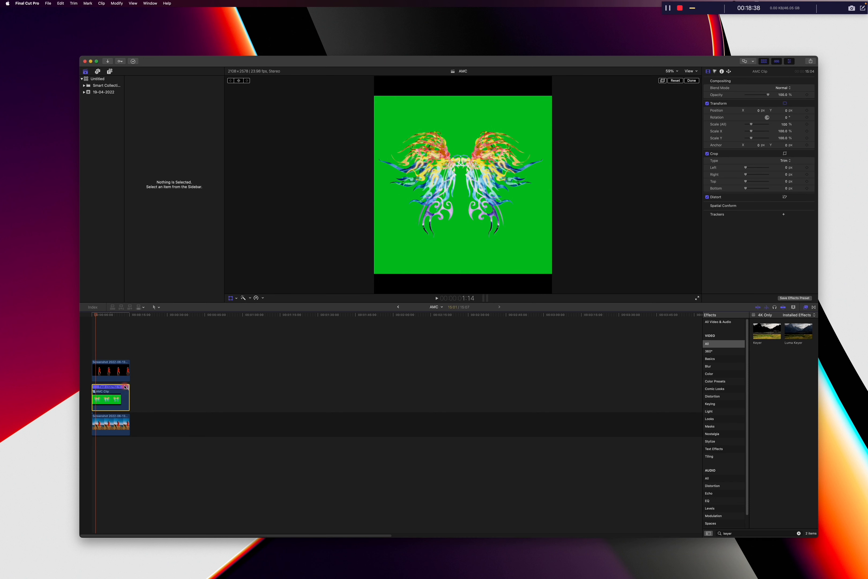
# Go to the opening frames of the sequence and apply the Keyer effect to the compound wings clip
pyautogui.click(85, 345)
pyautogui.press('space')
pyautogui.press('space')
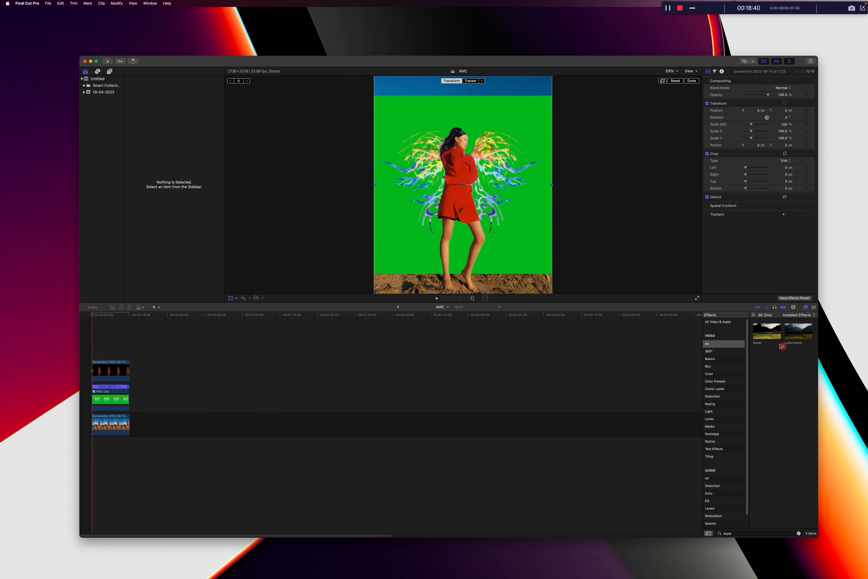
pyautogui.moveTo(771, 331); pyautogui.dragTo(104, 399)
pyautogui.press('space')
pyautogui.press('super+z')
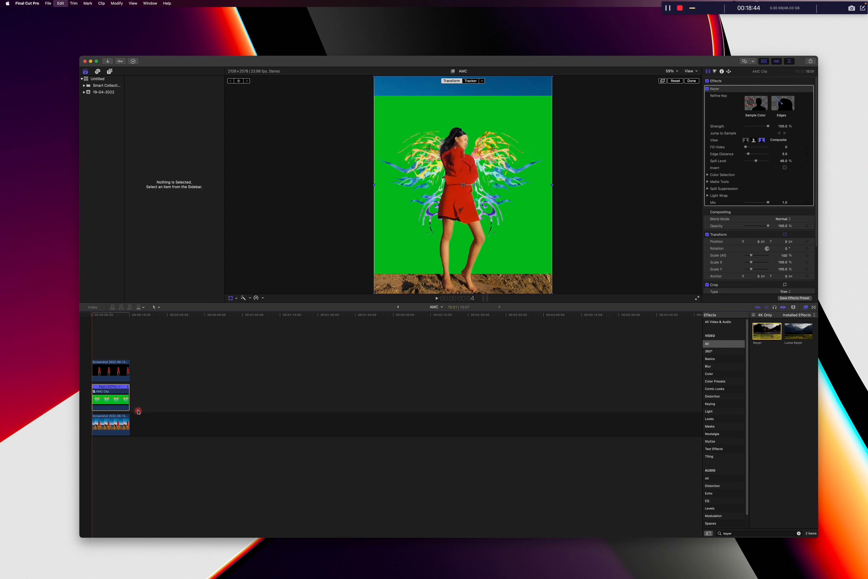
pyautogui.moveTo(769, 334); pyautogui.dragTo(110, 400)
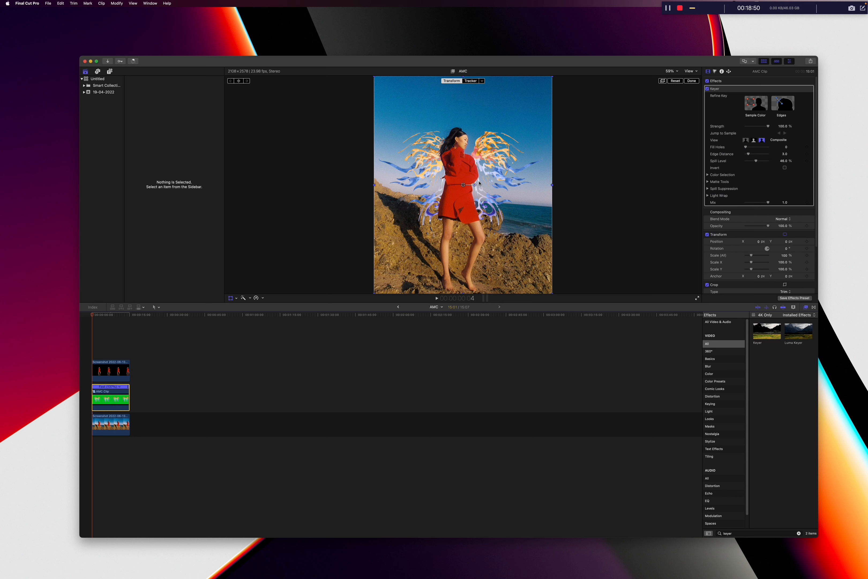
# Play the sequence from the beginning to review the keyed wings behind the portrait
pyautogui.click(71, 389)
pyautogui.click(82, 385)
pyautogui.press('space')
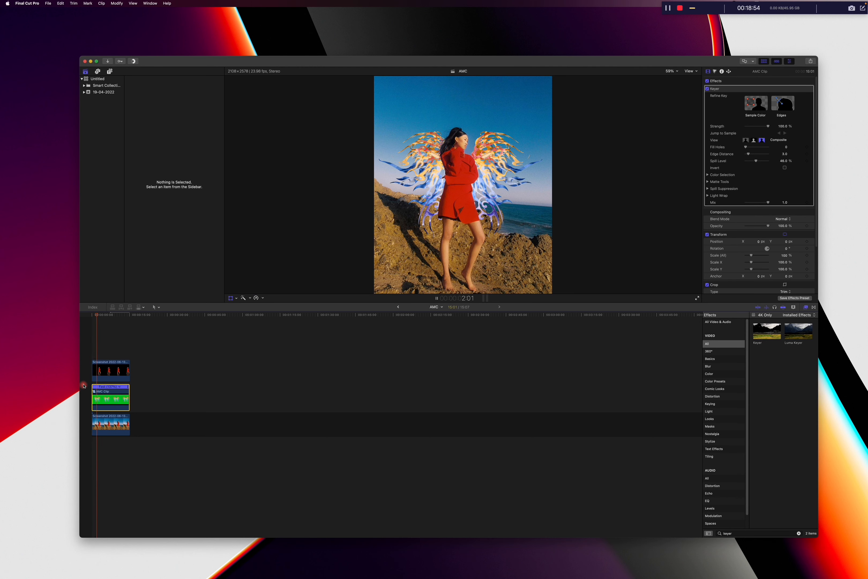
pyautogui.press('space')
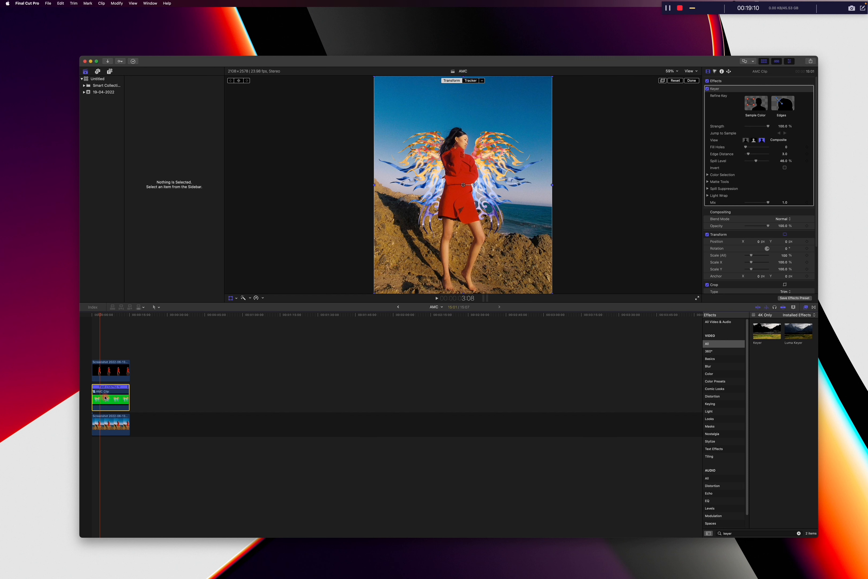
# Duplicate the keyed wings clip onto a layer between the original wings and the background, starting at the beginning
pyautogui.moveTo(100, 314); pyautogui.dragTo(78, 314)
pyautogui.hotkey('alt', 'v')
pyautogui.moveTo(113, 395)
pyautogui.mouseDown()
pyautogui.moveTo(99, 448)
pyautogui.moveTo(97, 398)
pyautogui.mouseUp()
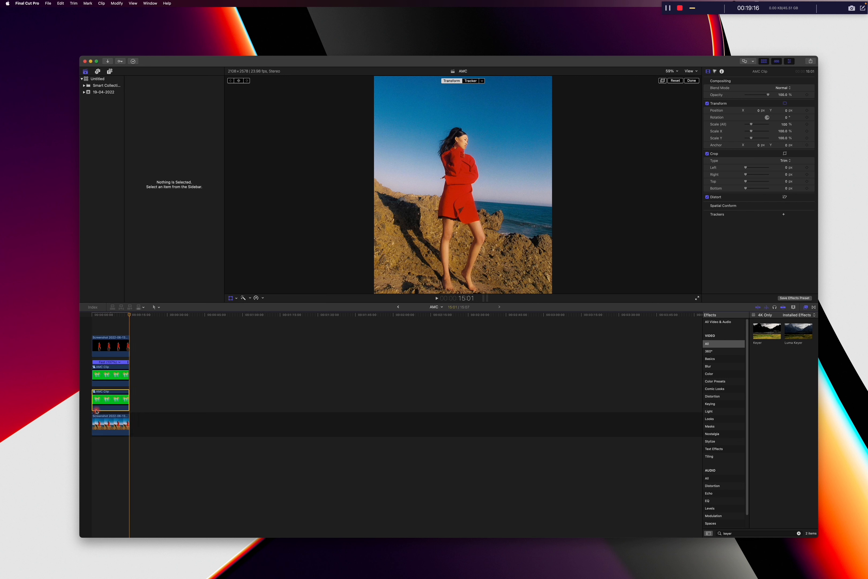
# Activate Distort for the lower wings copy at about 4:07, with the viewer zoomed to 50%
pyautogui.click(103, 315)
pyautogui.moveTo(102, 315); pyautogui.dragTo(103, 315)
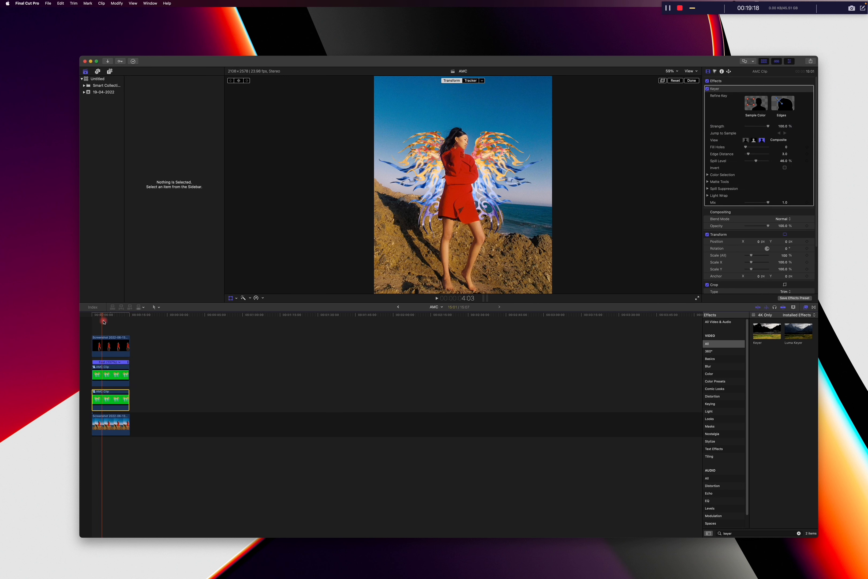
pyautogui.click(237, 298)
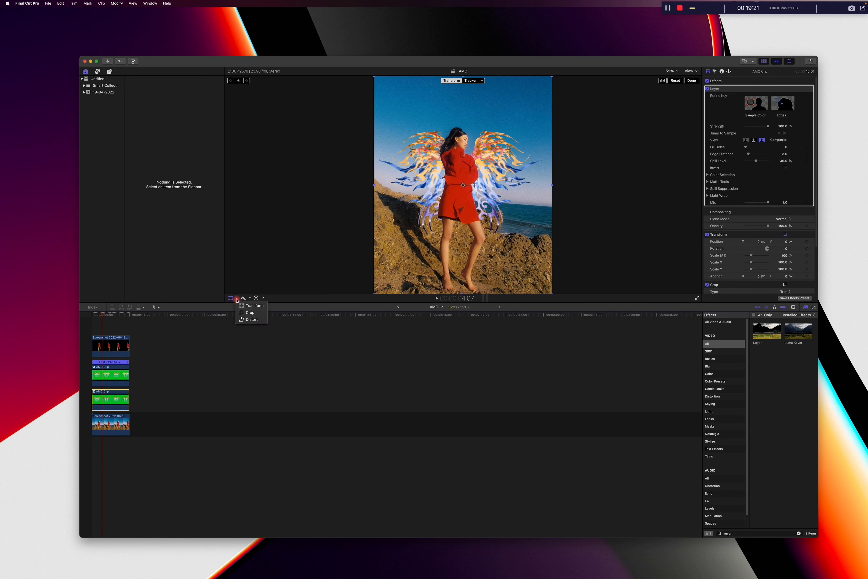
pyautogui.click(248, 319)
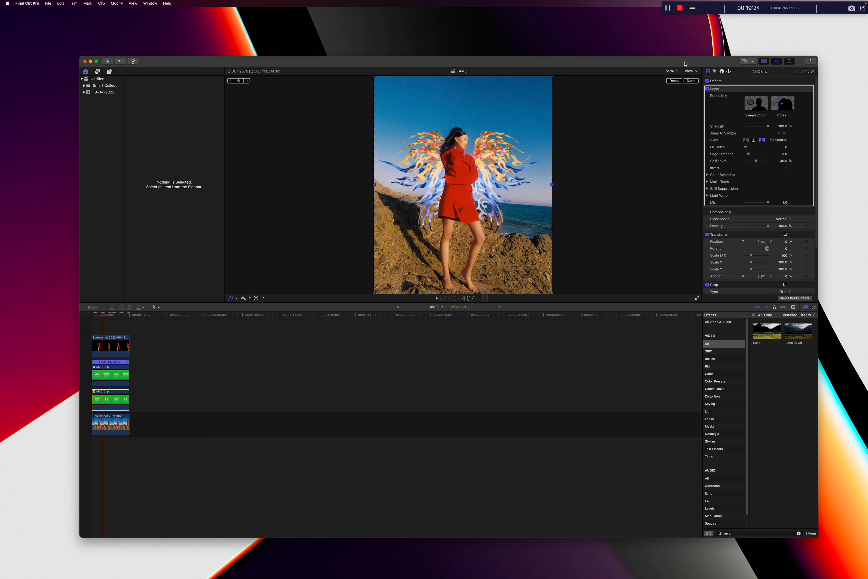
pyautogui.click(690, 71)
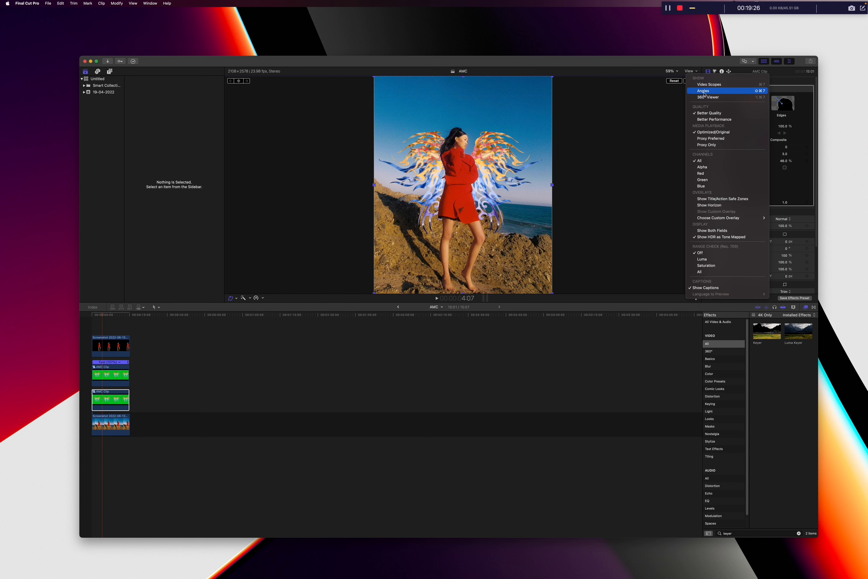
pyautogui.click(671, 71)
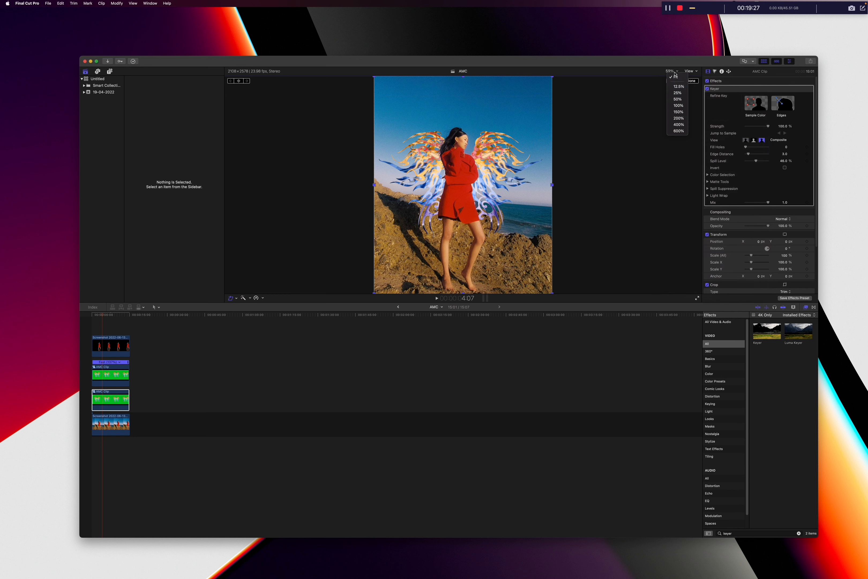
pyautogui.click(678, 100)
# Move the lower wings copy to about X -620, Y -54 px and slant its corner points across the rocks
pyautogui.moveTo(414, 205); pyautogui.dragTo(378, 241)
pyautogui.moveTo(348, 133); pyautogui.dragTo(335, 190)
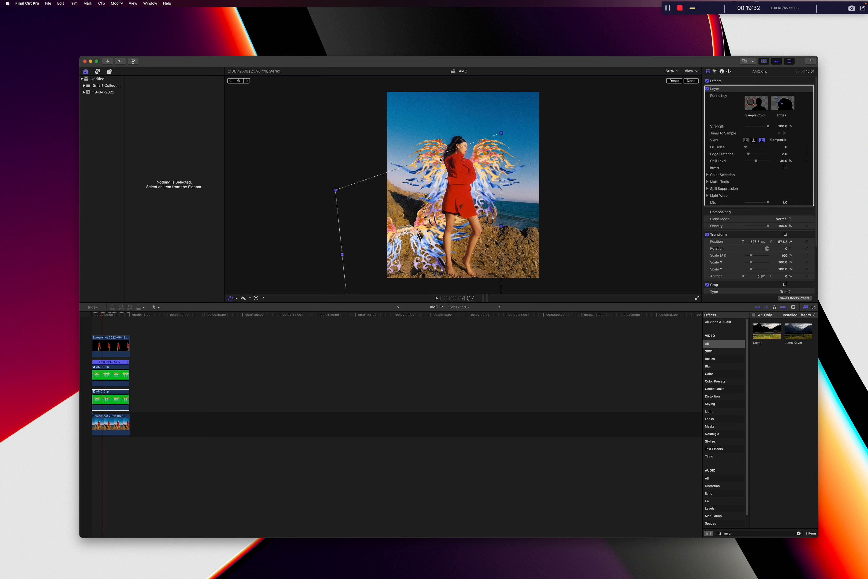
pyautogui.moveTo(434, 252); pyautogui.dragTo(437, 221)
pyautogui.moveTo(353, 288); pyautogui.dragTo(371, 311)
pyautogui.moveTo(340, 161); pyautogui.dragTo(325, 163)
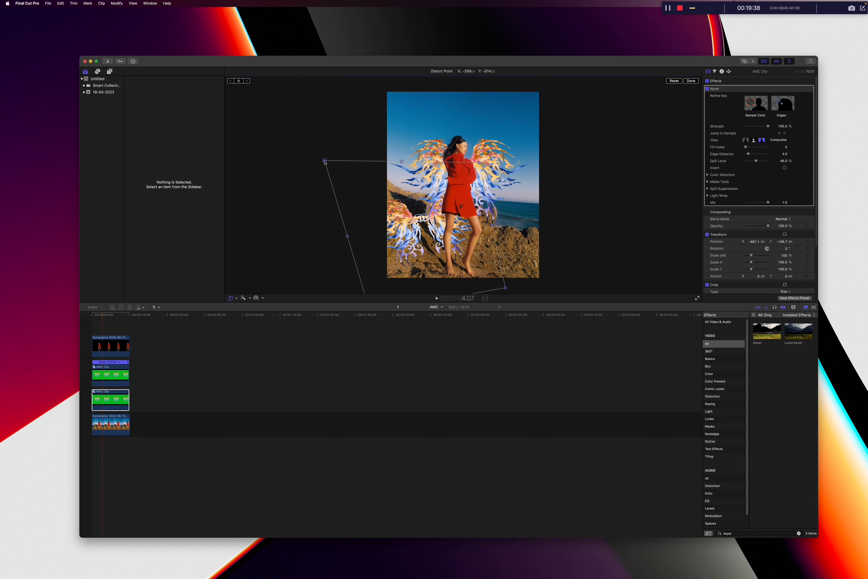
pyautogui.moveTo(485, 272); pyautogui.dragTo(475, 260)
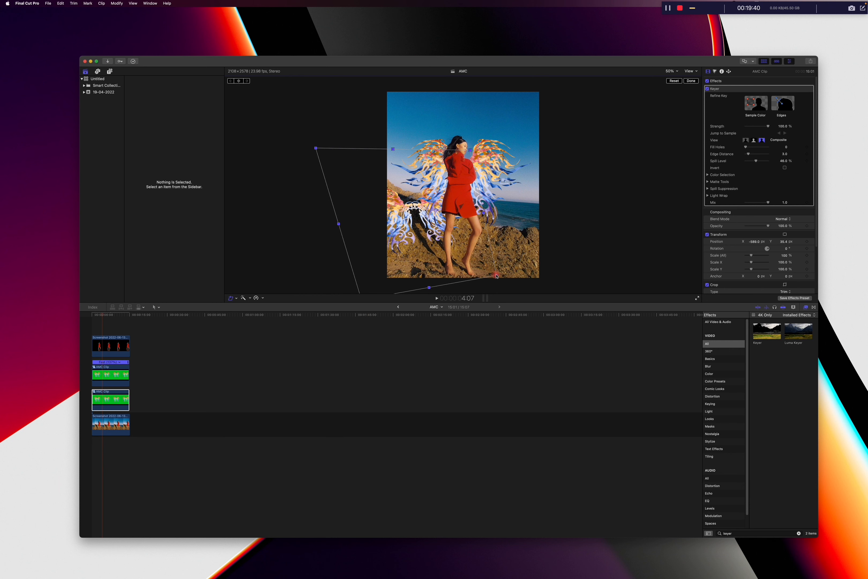
pyautogui.moveTo(402, 225); pyautogui.dragTo(399, 231)
pyautogui.click(400, 231)
pyautogui.moveTo(506, 281); pyautogui.dragTo(517, 283)
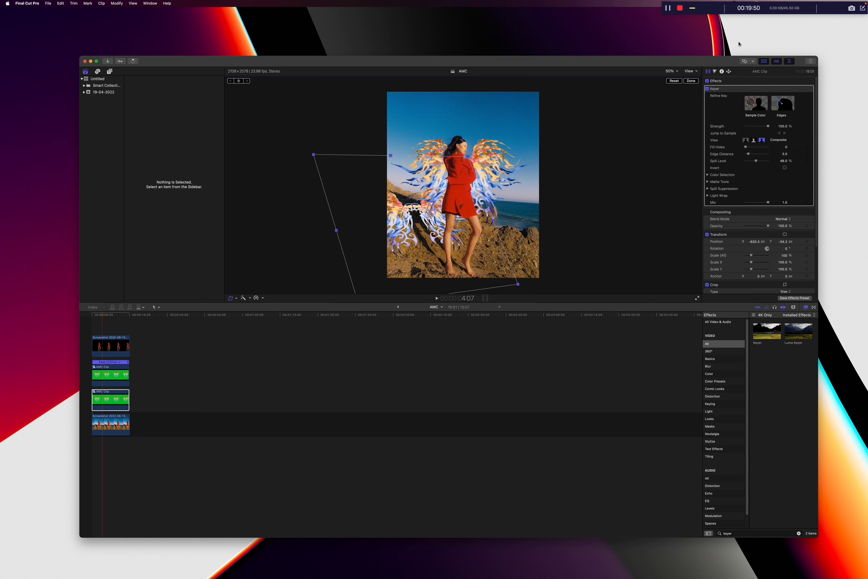
# Try the Subtract, Multiply and Darken blend modes on the distorted wings copy
pyautogui.scroll(-3, 735, 223)
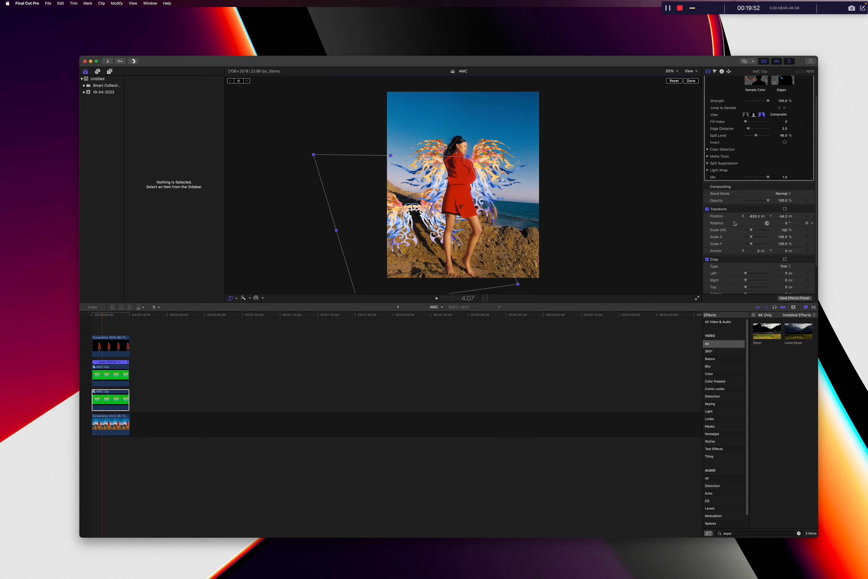
pyautogui.click(781, 194)
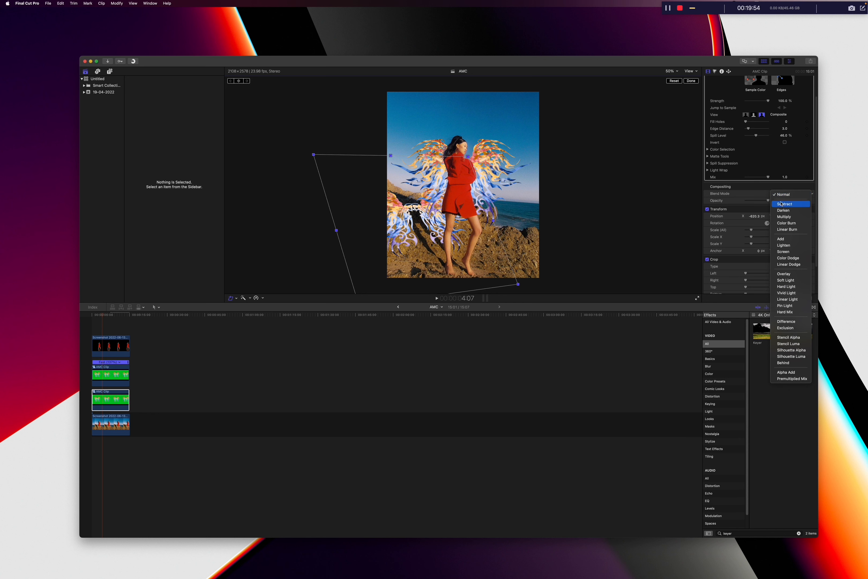
pyautogui.click(783, 200)
pyautogui.click(786, 194)
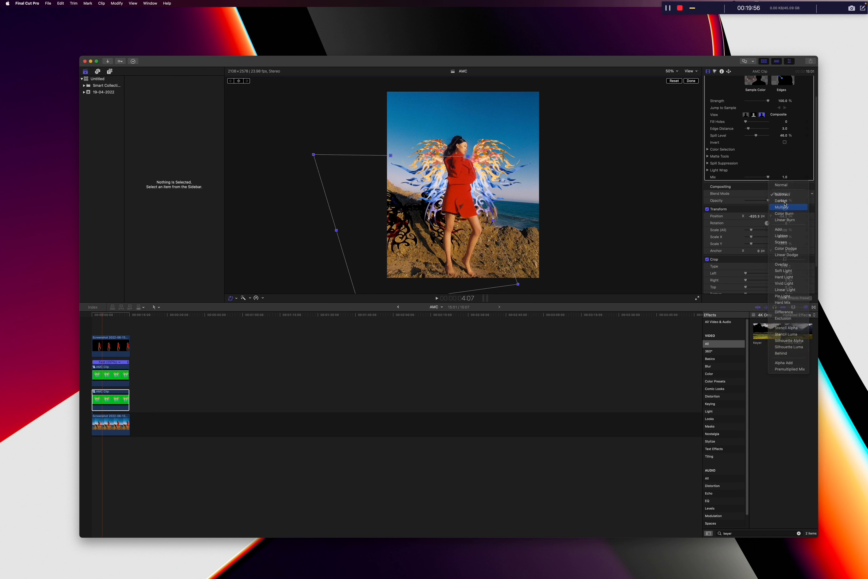
pyautogui.click(785, 206)
pyautogui.click(785, 196)
pyautogui.click(783, 188)
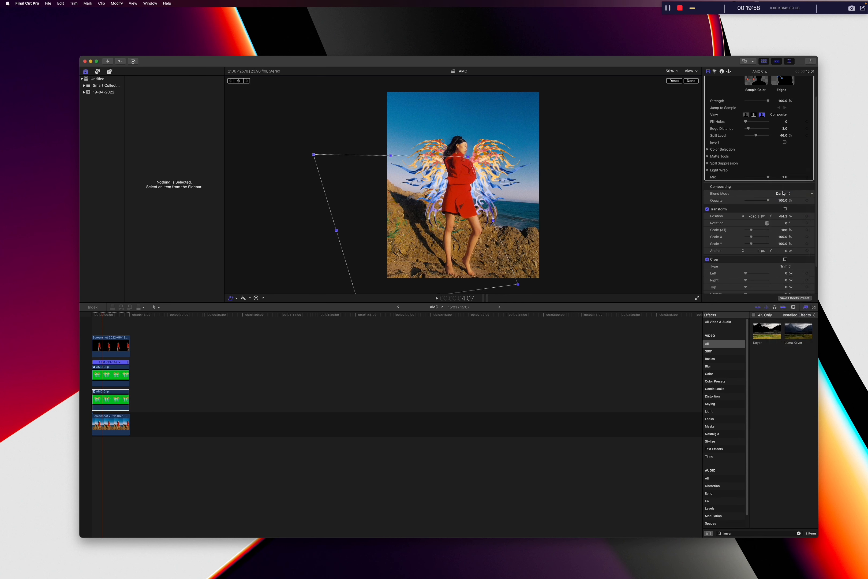
# Try the Linear Burn, Color Dodge and Screen blend modes on the distorted lower wings copy
pyautogui.click(783, 193)
pyautogui.click(781, 214)
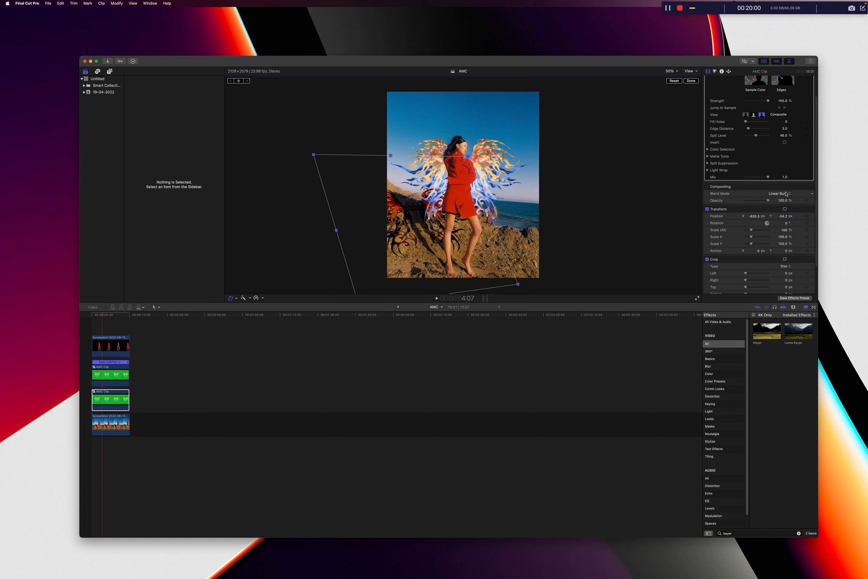
pyautogui.click(784, 194)
pyautogui.click(786, 222)
pyautogui.click(784, 194)
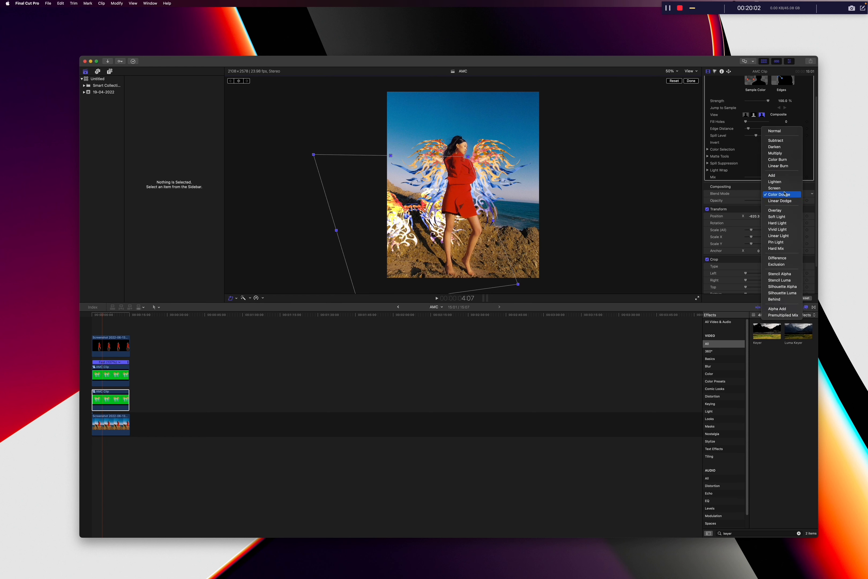
pyautogui.click(784, 188)
# Try the Overlay, Soft Light and Linear Light blend modes on the lower wings copy, and return it to Normal
pyautogui.click(786, 194)
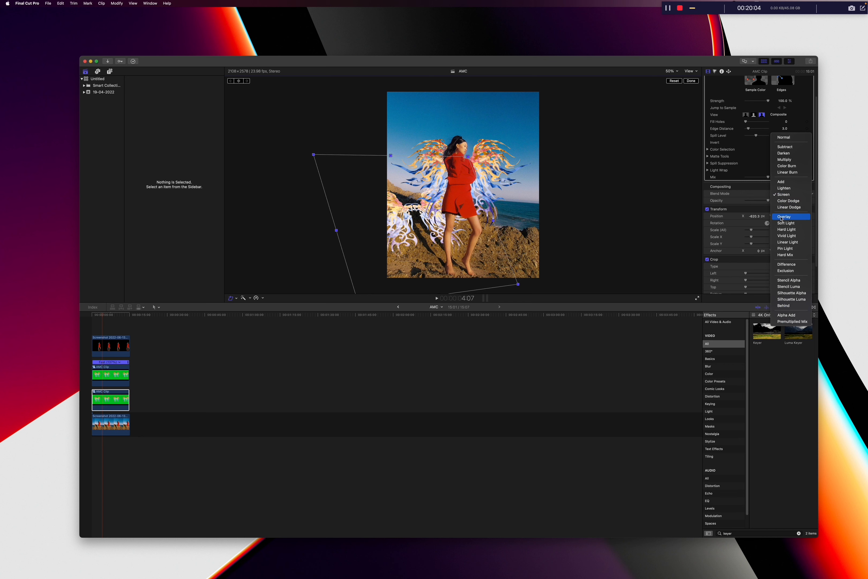
pyautogui.click(784, 216)
pyautogui.click(785, 194)
pyautogui.click(785, 201)
pyautogui.click(785, 195)
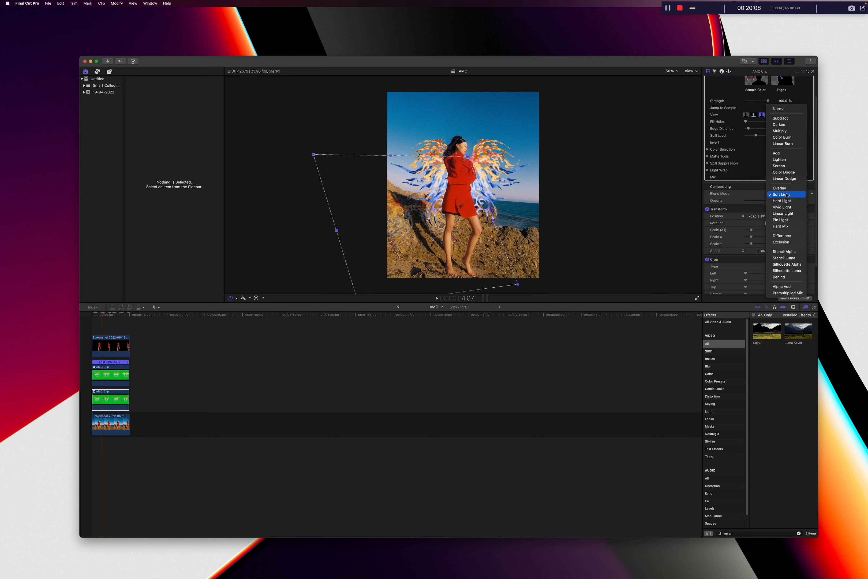
pyautogui.click(787, 215)
pyautogui.click(785, 195)
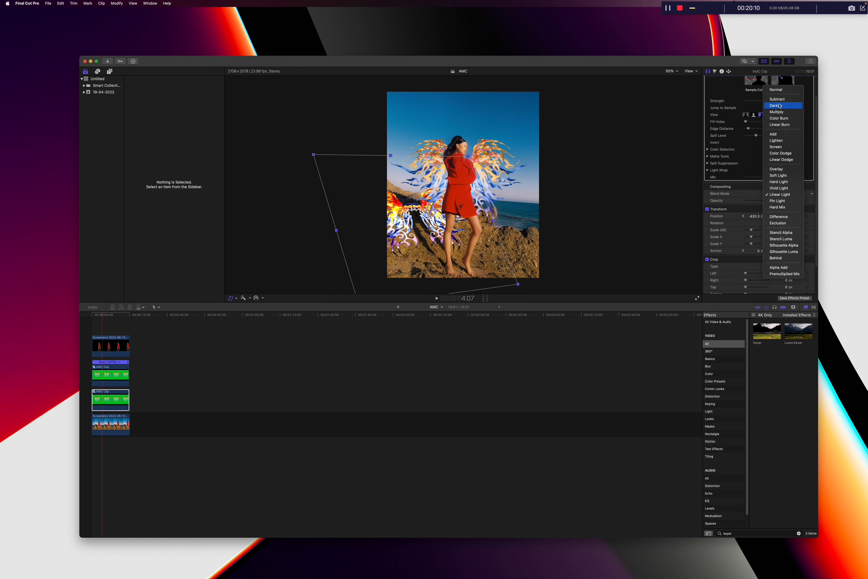
pyautogui.click(783, 91)
# Blacken the lower wings copy with a color board by lowering global saturation and setting global exposure to -100%
pyautogui.click(108, 404)
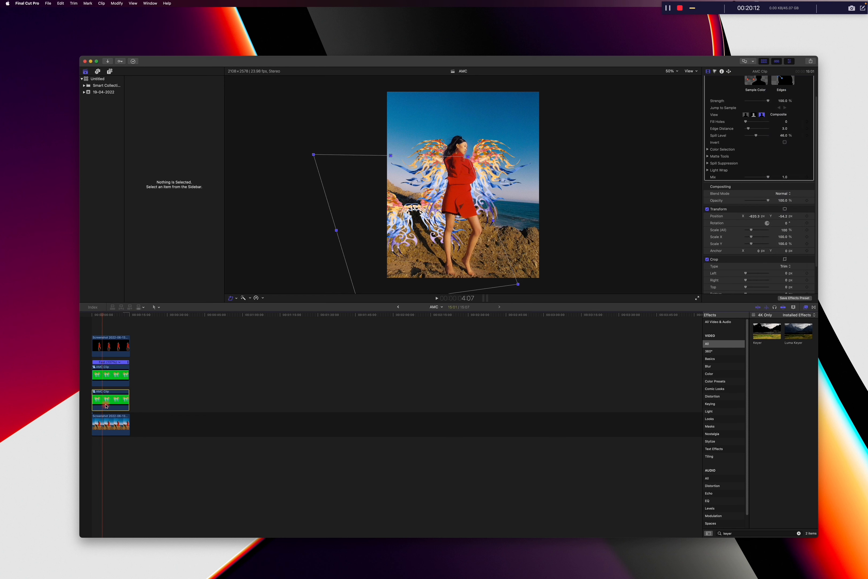
pyautogui.click(261, 298)
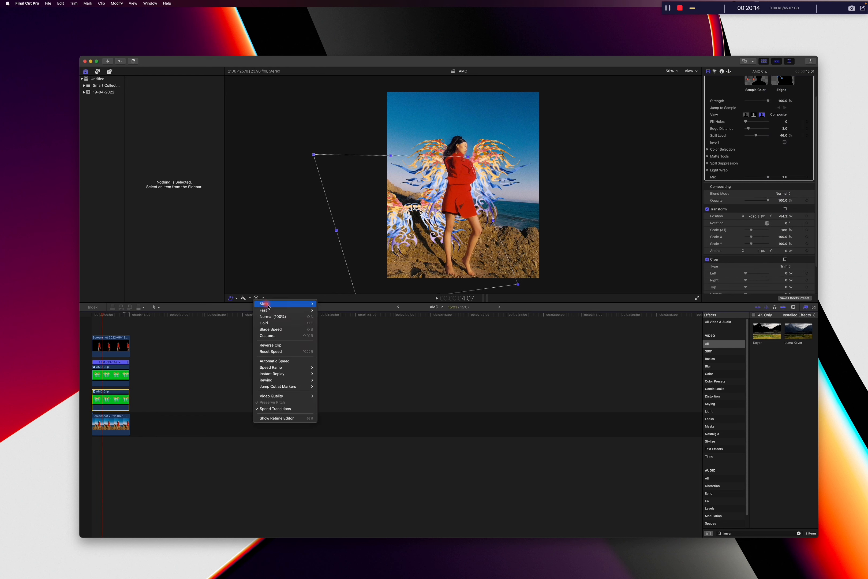
pyautogui.click(242, 298)
pyautogui.click(242, 298)
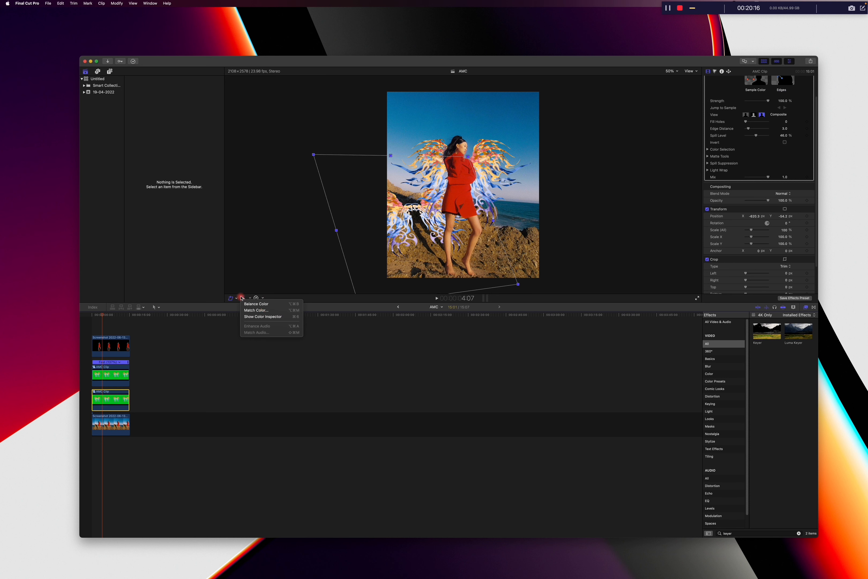
pyautogui.click(262, 317)
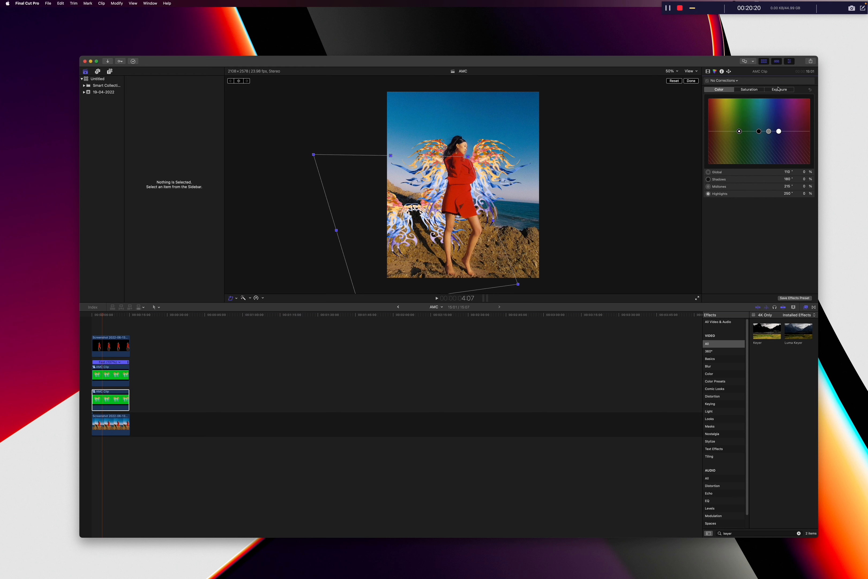
pyautogui.click(750, 90)
pyautogui.moveTo(712, 132); pyautogui.dragTo(713, 211)
pyautogui.click(775, 90)
pyautogui.moveTo(712, 132); pyautogui.dragTo(717, 171)
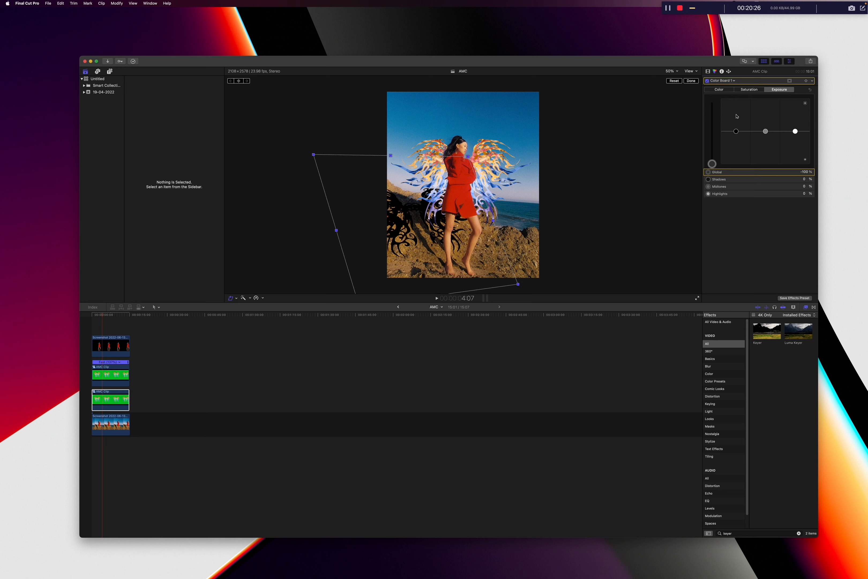
# Try several blend modes on the blackened wings copy, including Add
pyautogui.click(708, 71)
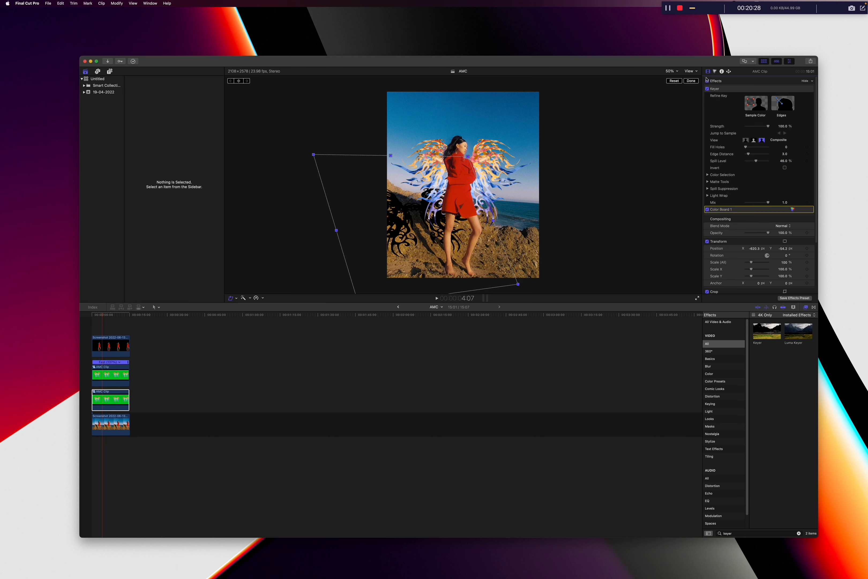
pyautogui.click(783, 226)
pyautogui.click(791, 243)
pyautogui.click(792, 226)
pyautogui.click(784, 239)
pyautogui.click(784, 227)
pyautogui.click(783, 242)
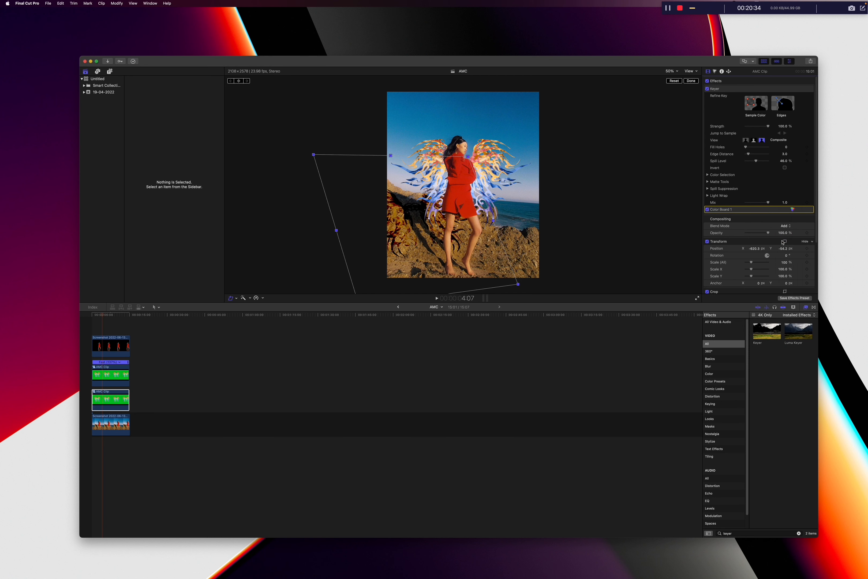
# Try further blend modes on the blackened wings copy, including Soft Light and Overlay
pyautogui.click(784, 225)
pyautogui.click(789, 245)
pyautogui.click(789, 227)
pyautogui.click(786, 246)
pyautogui.click(784, 226)
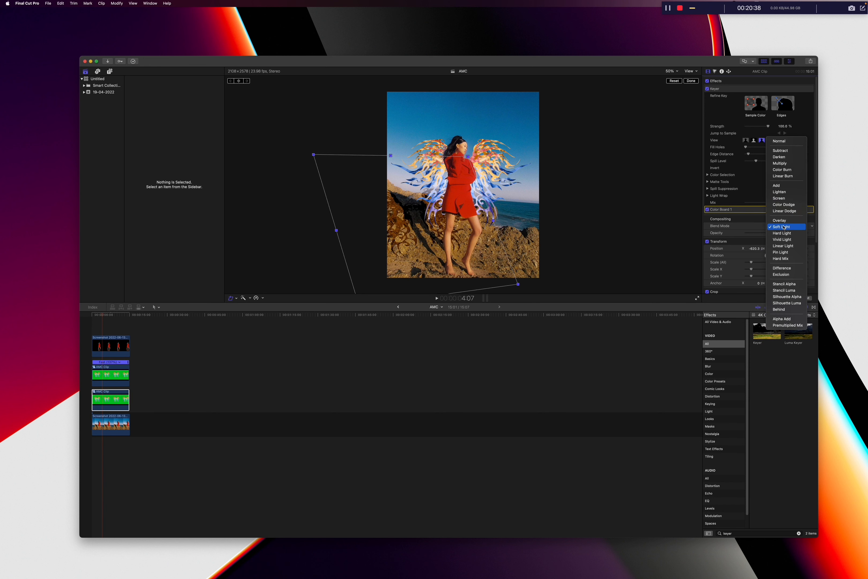
pyautogui.click(782, 221)
# Try the Vivid Light, Hard Mix and Stencil Luma blend modes on the blackened wings copy
pyautogui.click(781, 226)
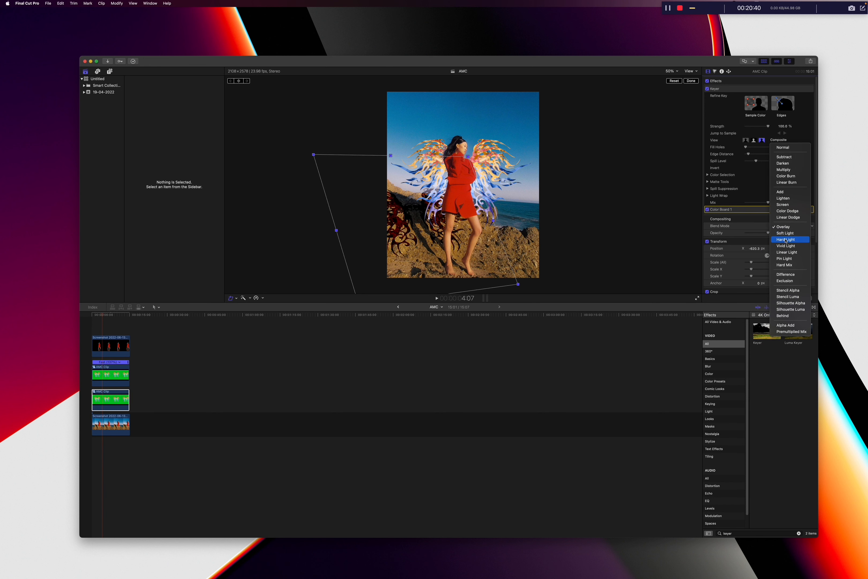
pyautogui.click(786, 246)
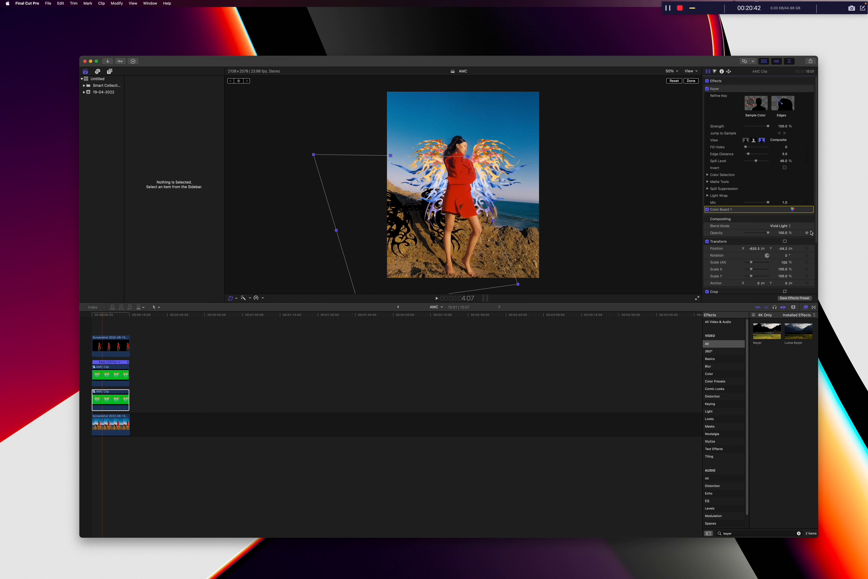
pyautogui.click(786, 227)
pyautogui.click(791, 247)
pyautogui.click(786, 228)
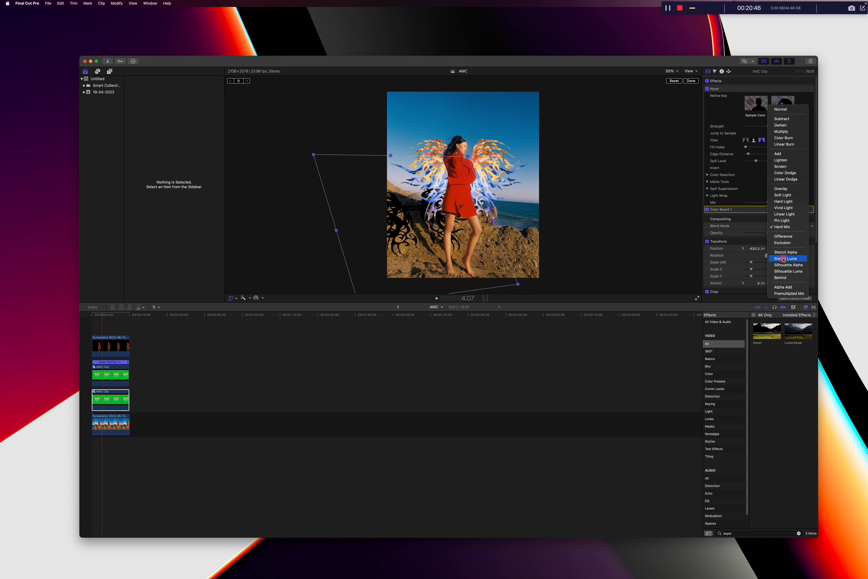
pyautogui.click(787, 257)
# Set the blackened wings copy's blend mode to Color Burn and lower its upper-right distort corner toward the rocks
pyautogui.click(787, 227)
pyautogui.click(781, 107)
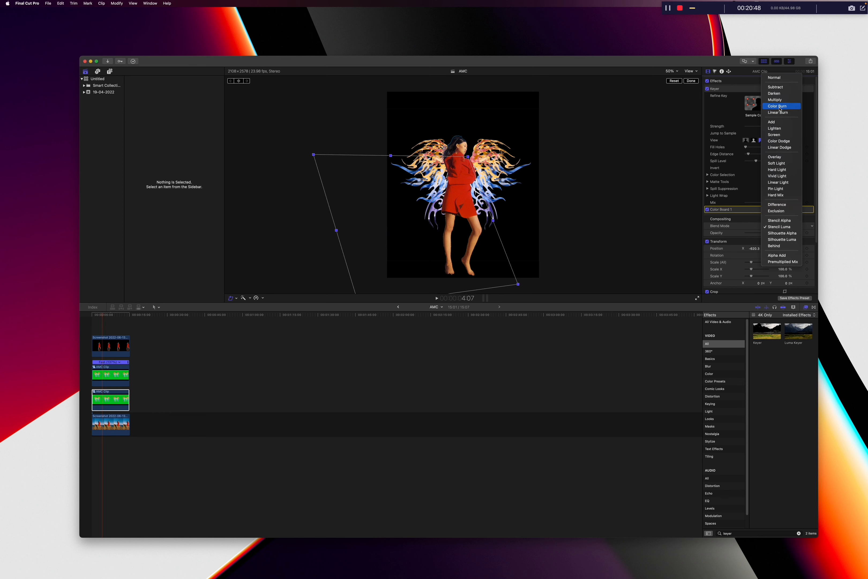
pyautogui.click(780, 226)
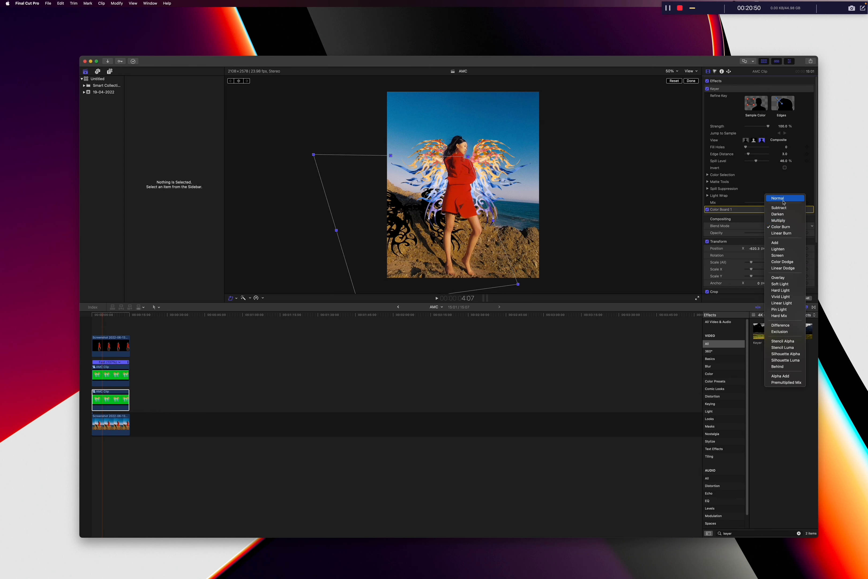
pyautogui.click(752, 203)
pyautogui.moveTo(767, 233); pyautogui.dragTo(768, 236)
pyautogui.moveTo(470, 163); pyautogui.dragTo(457, 188)
pyautogui.click(366, 311)
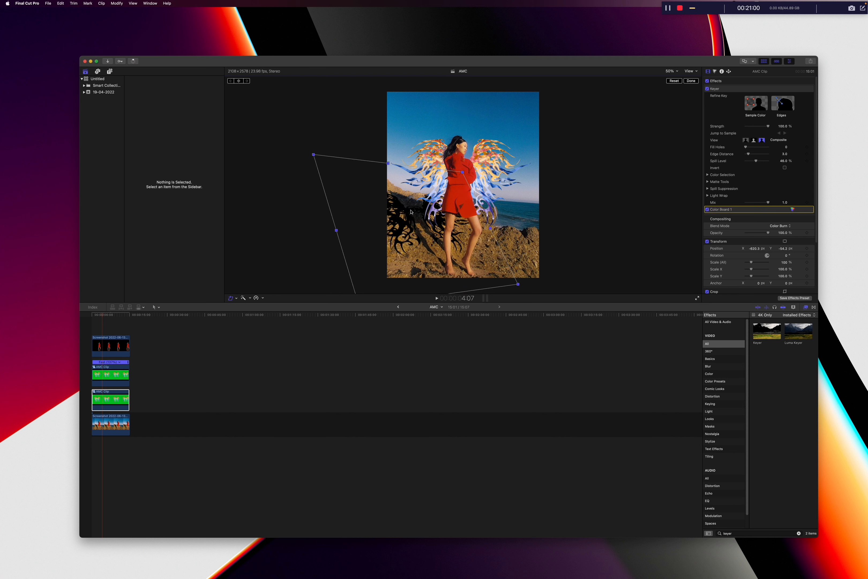
# Distort the original wings clip above the blackened copy by pulling its two left-hand corners outward past the frame edge
pyautogui.click(101, 382)
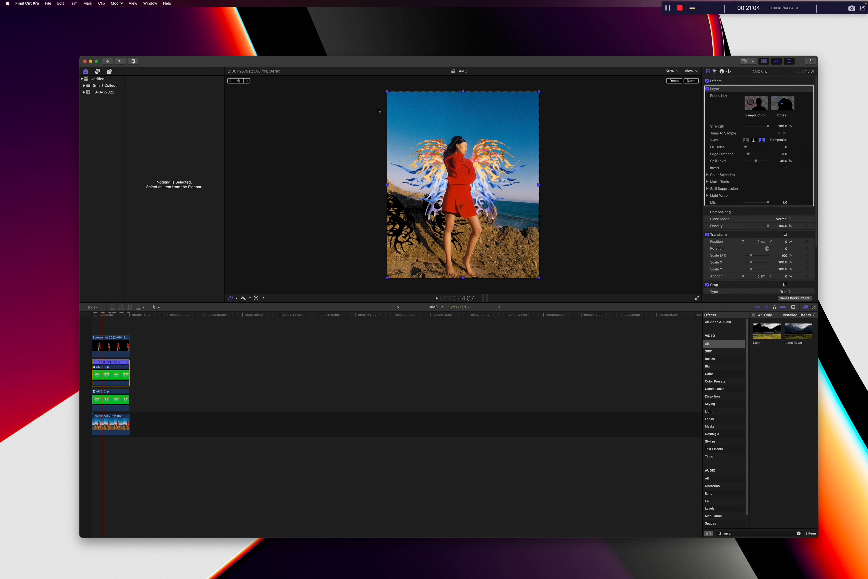
pyautogui.click(233, 298)
pyautogui.click(232, 299)
pyautogui.click(231, 299)
pyautogui.click(232, 299)
pyautogui.click(236, 298)
pyautogui.click(247, 322)
pyautogui.moveTo(387, 94); pyautogui.dragTo(370, 97)
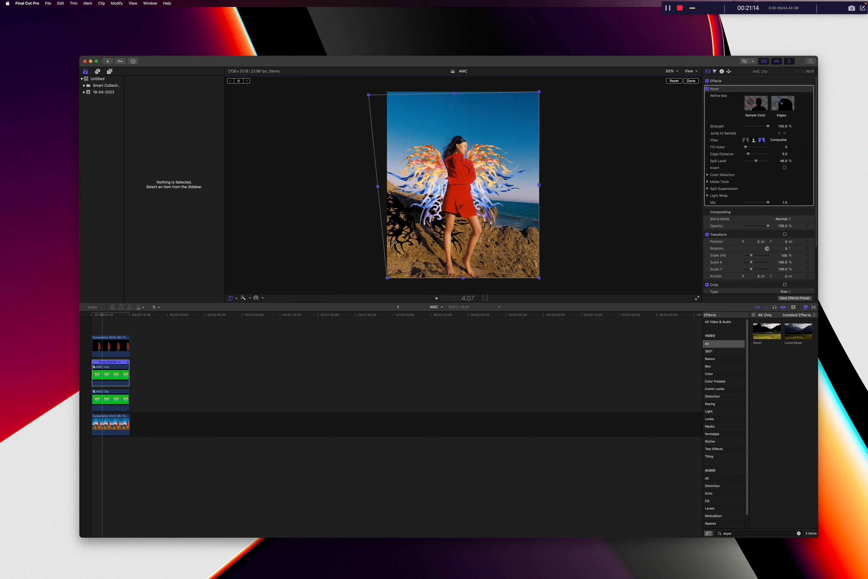
pyautogui.moveTo(386, 281); pyautogui.dragTo(368, 287)
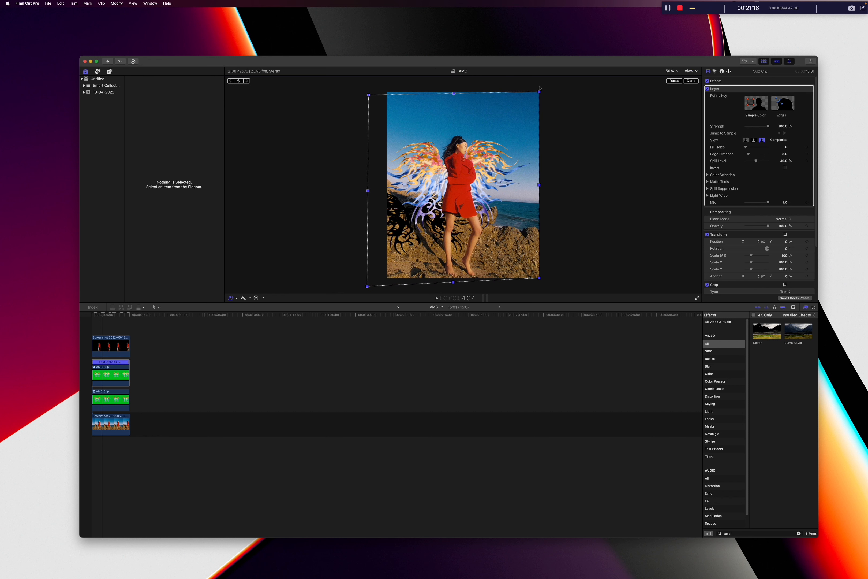
# Pull the original wings' upper-right corner inward, extend both lower corners slightly, and move the upper-left corner to about X -313, Y 93 px
pyautogui.moveTo(539, 93); pyautogui.dragTo(527, 111)
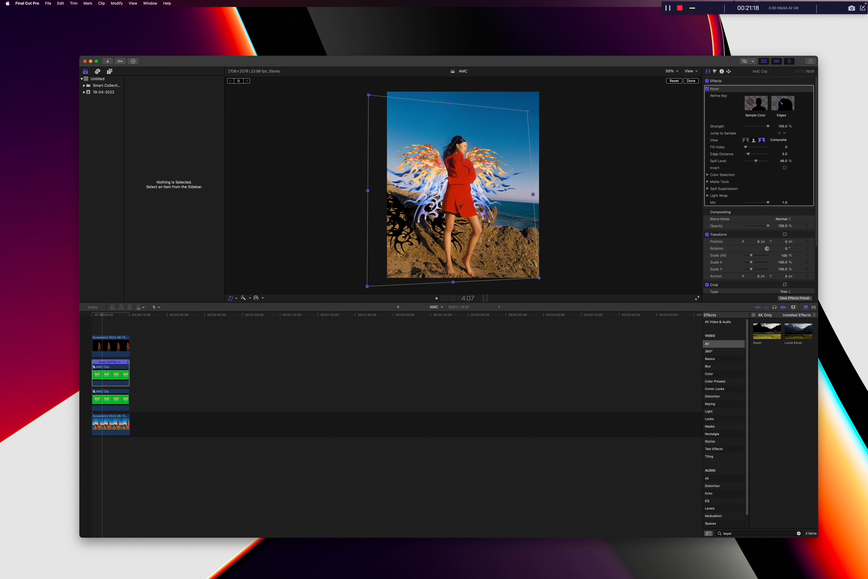
pyautogui.moveTo(542, 277); pyautogui.dragTo(549, 280)
pyautogui.moveTo(367, 286); pyautogui.dragTo(368, 289)
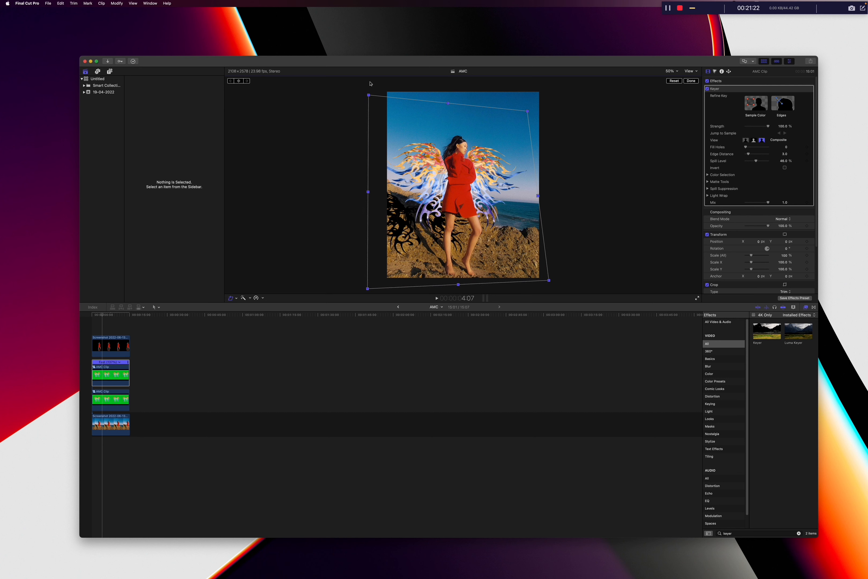
pyautogui.moveTo(369, 95); pyautogui.dragTo(364, 85)
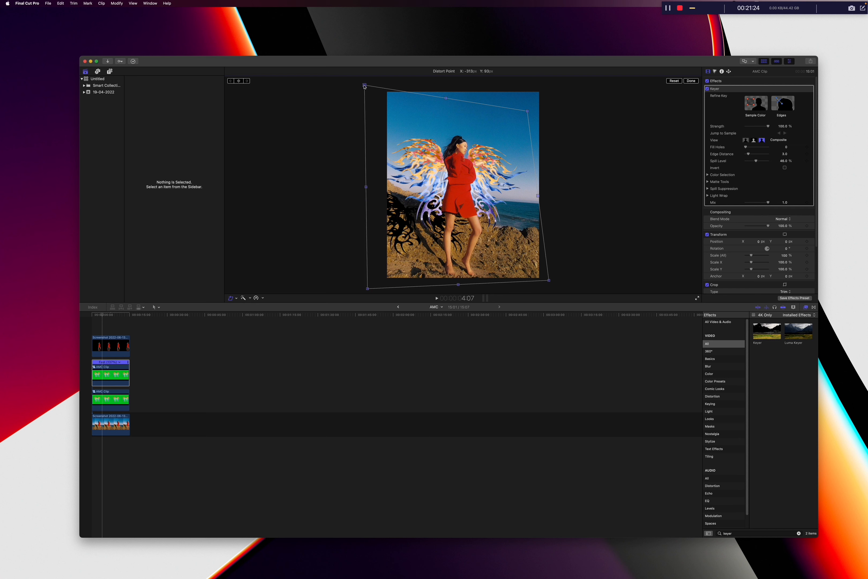
# Play the first two seconds of the timeline to check the distorted wings and their shadow
pyautogui.click(87, 338)
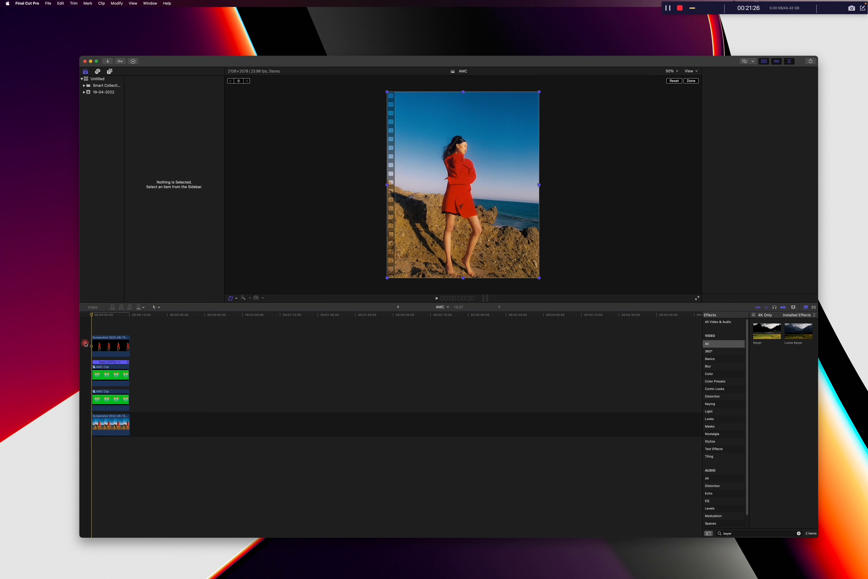
pyautogui.press('space')
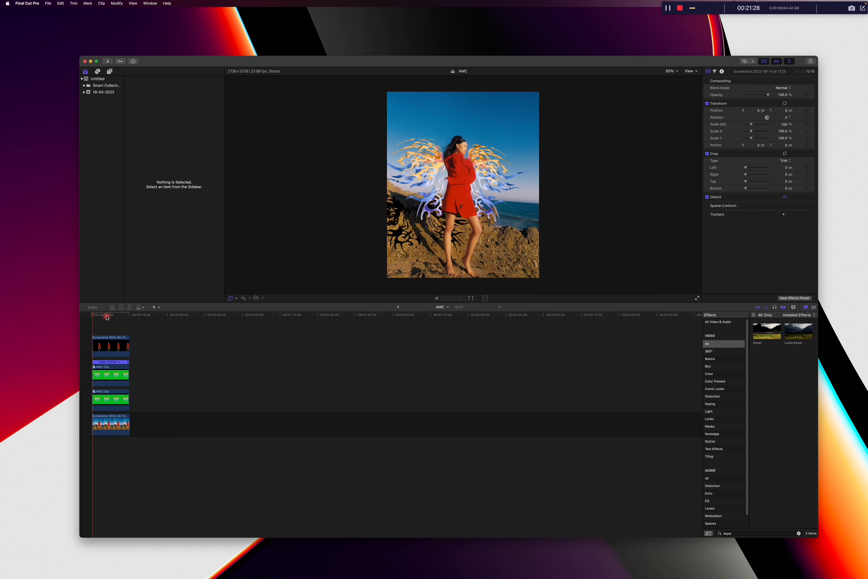
pyautogui.press('space')
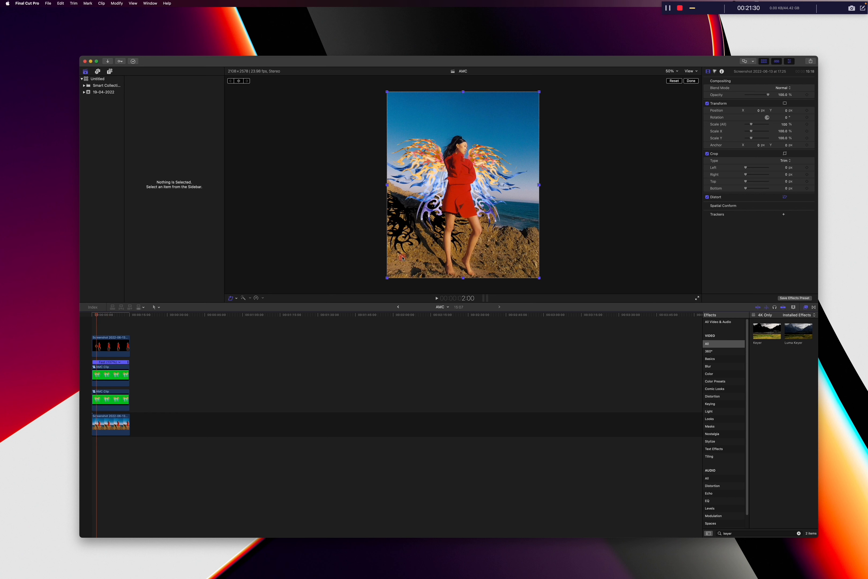
# Set the blackened wings copy's blend mode to Multiply and slightly reduce its opacity
pyautogui.click(114, 403)
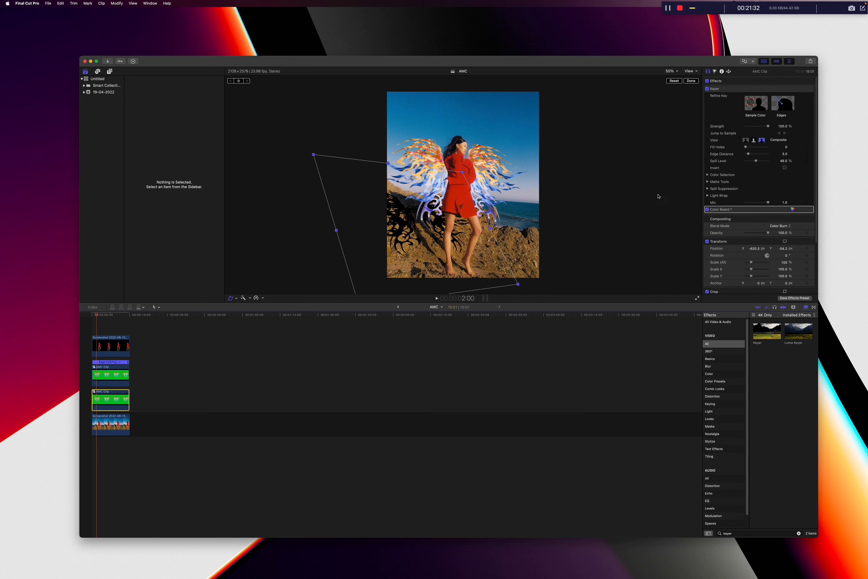
pyautogui.moveTo(768, 233)
pyautogui.mouseDown()
pyautogui.moveTo(752, 236)
pyautogui.moveTo(764, 234)
pyautogui.mouseUp()
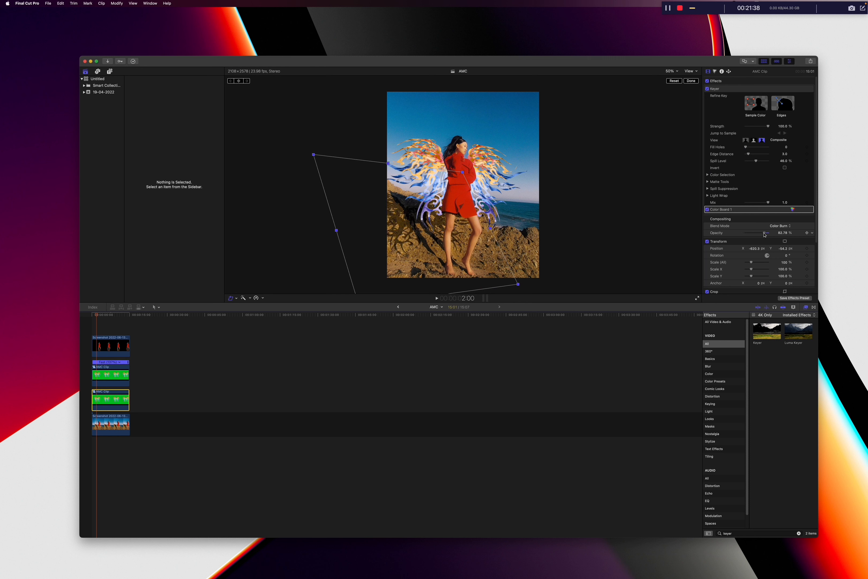
pyautogui.click(782, 228)
pyautogui.click(785, 221)
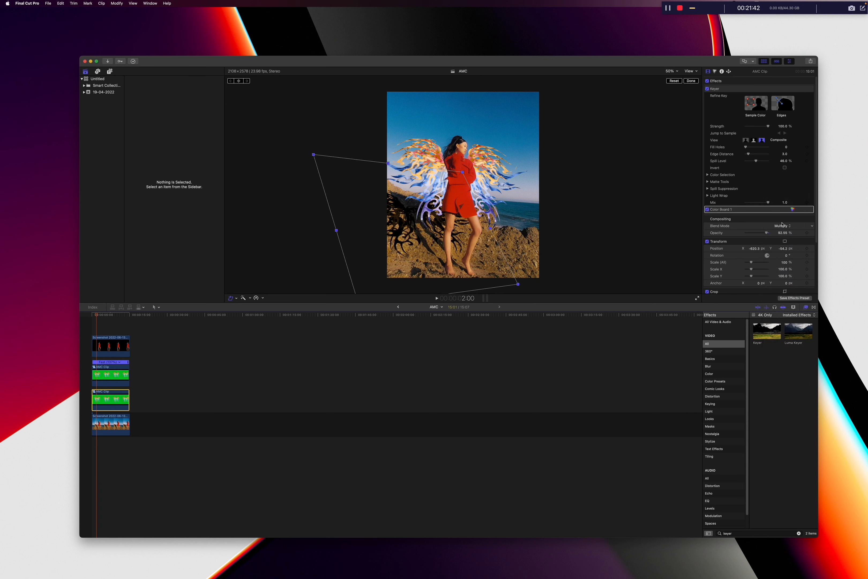
pyautogui.moveTo(765, 234); pyautogui.dragTo(765, 234)
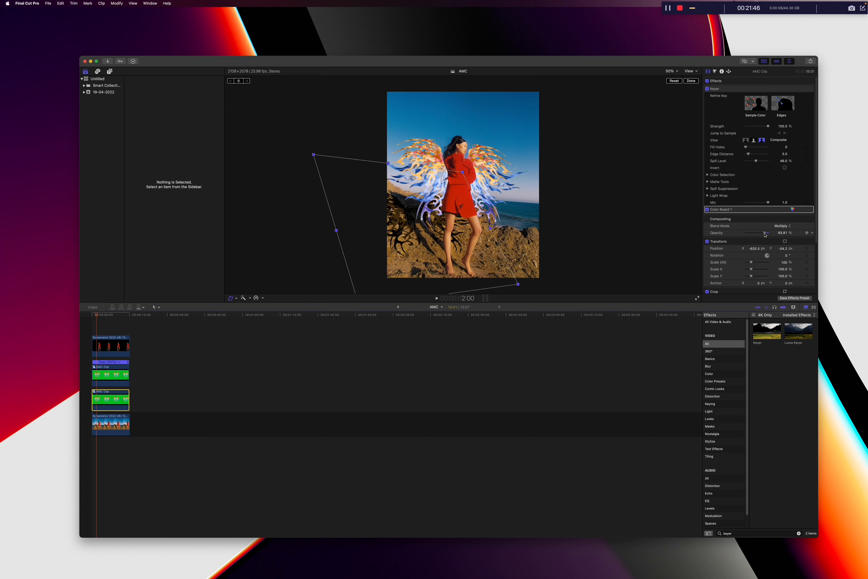
# Play the timeline from the beginning to about 5:11 to review the blended wings shadow
pyautogui.click(92, 356)
pyautogui.press('space')
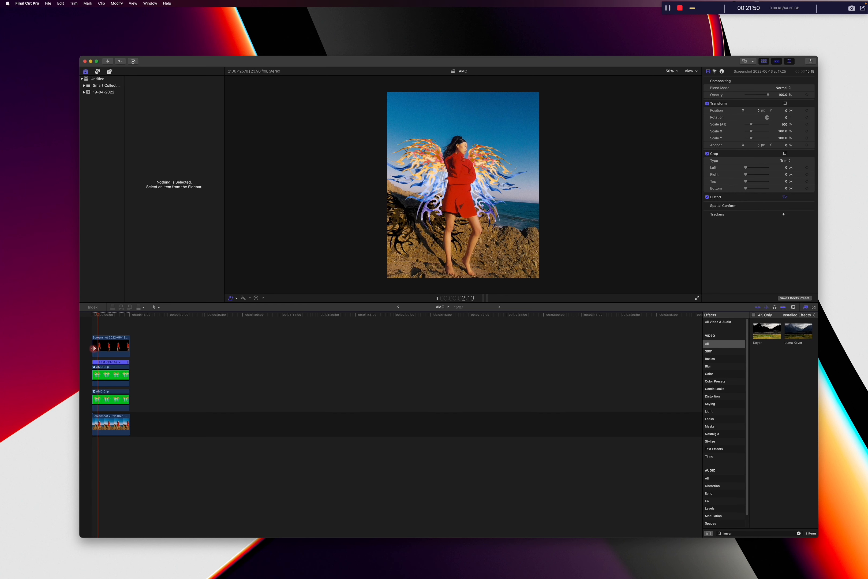
pyautogui.click(88, 345)
pyautogui.press('space')
pyautogui.press('space')
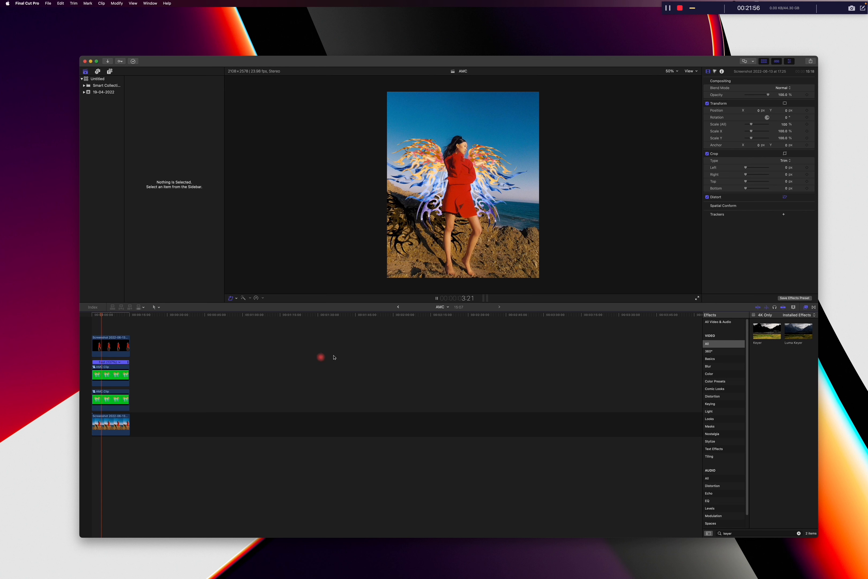
pyautogui.press('space')
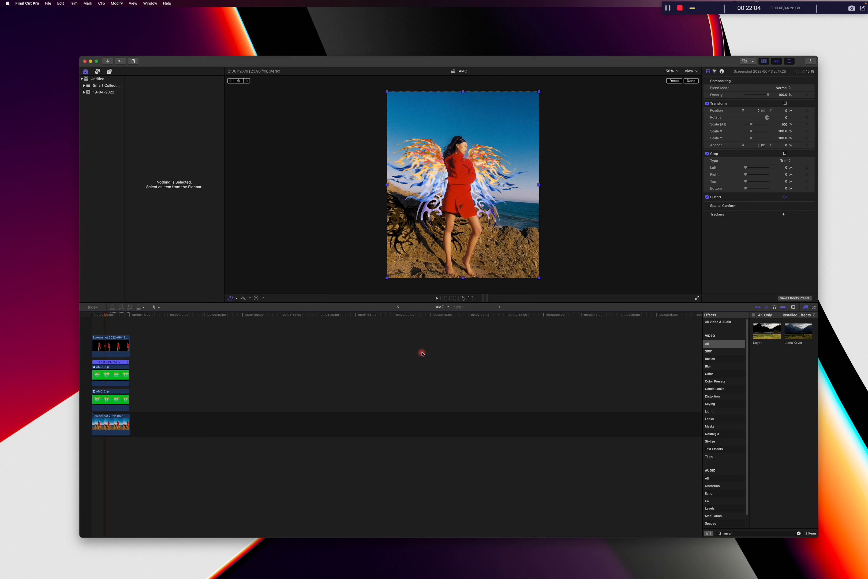
# Switch to Finder, show the recent files and close the portrait's info window
pyautogui.moveTo(234, 481); pyautogui.dragTo(260, 395)
pyautogui.moveTo(455, 62); pyautogui.dragTo(506, 40)
pyautogui.moveTo(350, 577)
pyautogui.click(223, 565)
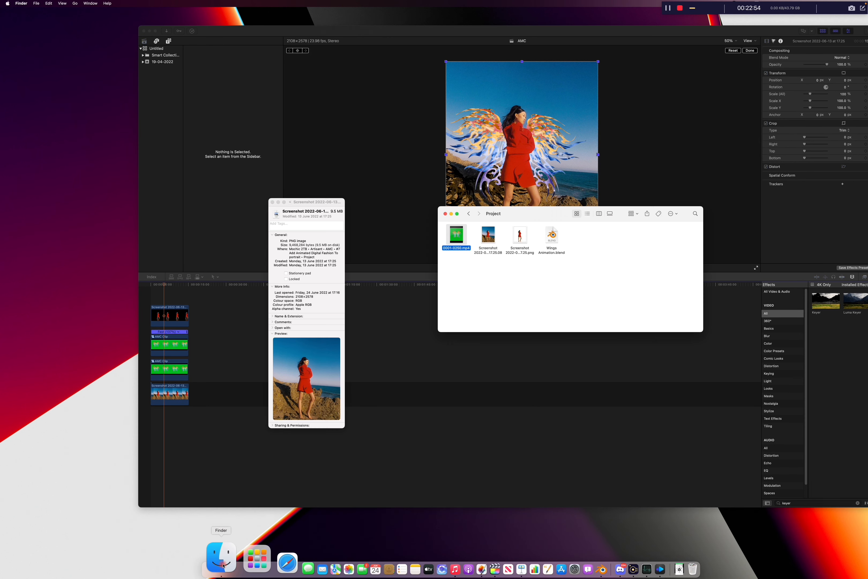
pyautogui.click(469, 213)
pyautogui.click(458, 213)
pyautogui.click(457, 213)
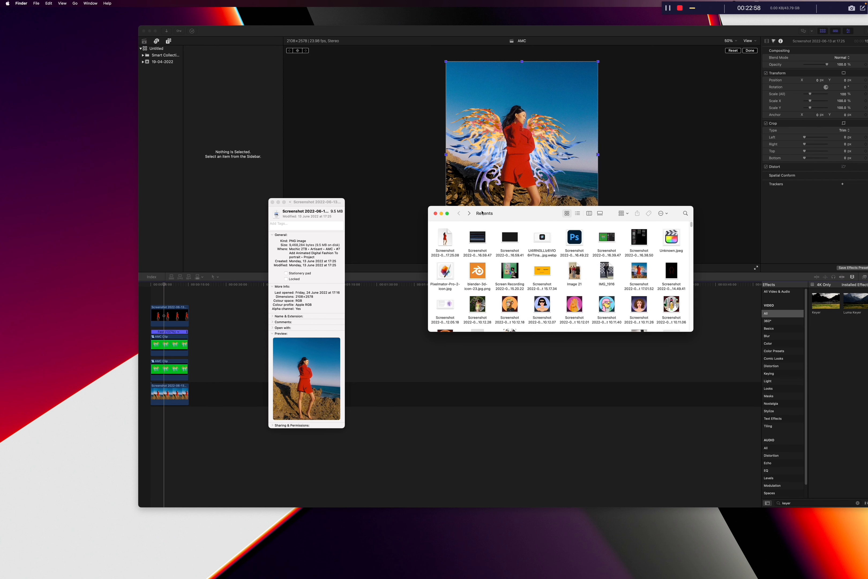
pyautogui.moveTo(447, 223); pyautogui.dragTo(345, 310)
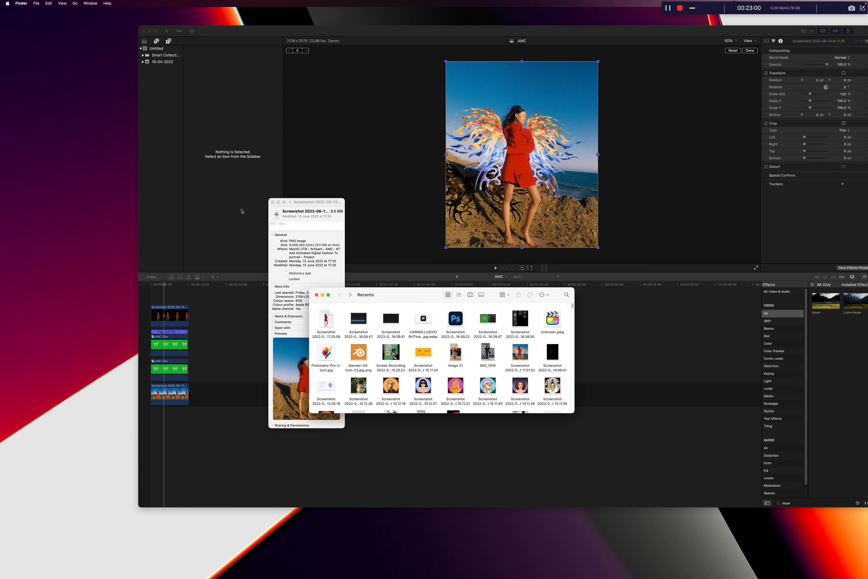
pyautogui.click(272, 202)
pyautogui.moveTo(426, 306); pyautogui.dragTo(337, 304)
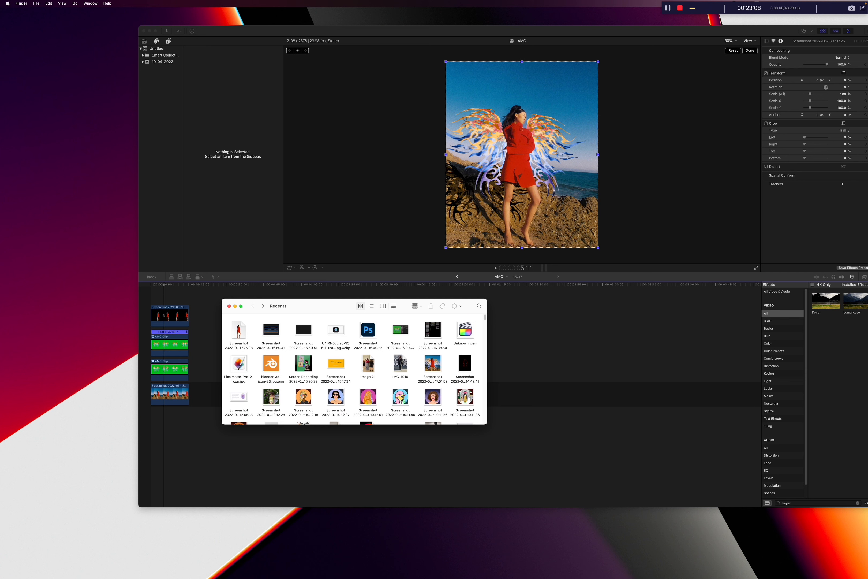
# Open the full-body fashion photo IMG_1916 in Pixelmator Pro
pyautogui.moveTo(331, 315); pyautogui.dragTo(183, 450)
pyautogui.moveTo(307, 307); pyautogui.dragTo(74, 577)
pyautogui.press('space')
pyautogui.press('space')
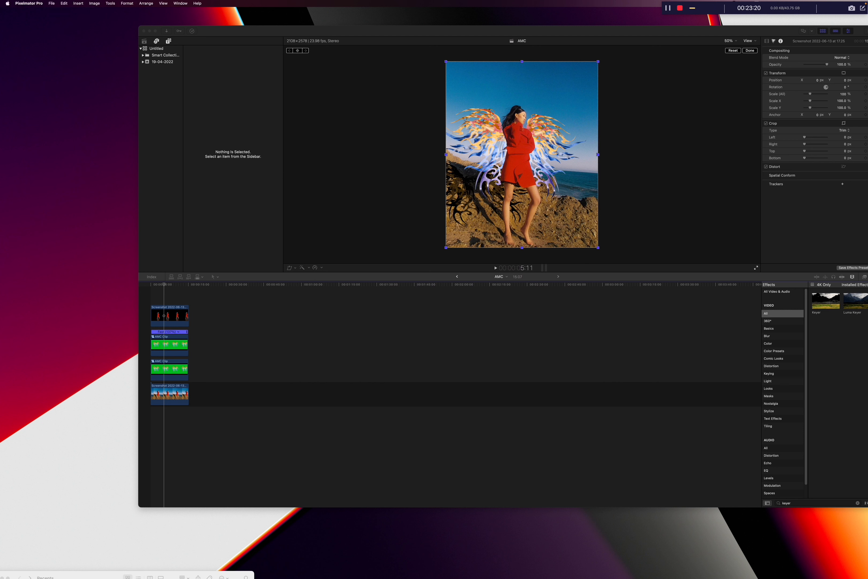
pyautogui.click(244, 264)
pyautogui.click(451, 181)
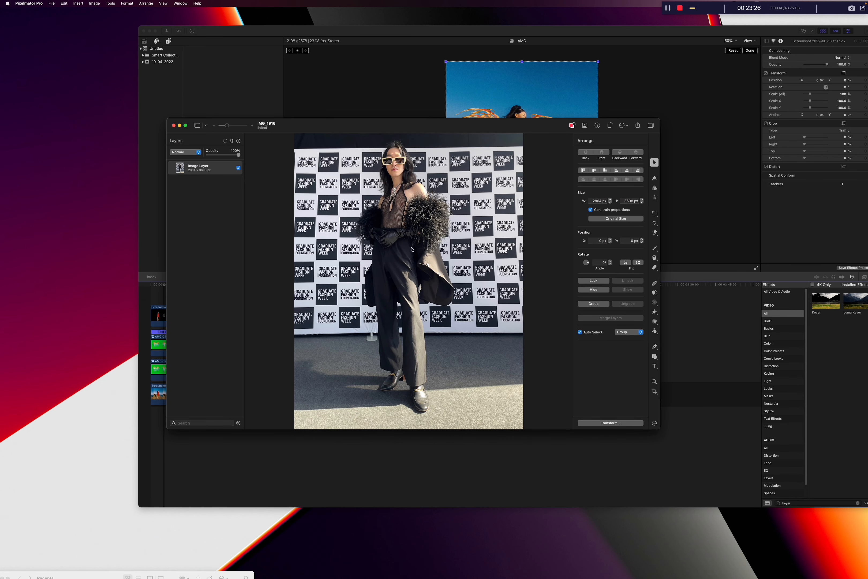
pyautogui.moveTo(414, 123); pyautogui.dragTo(393, 134)
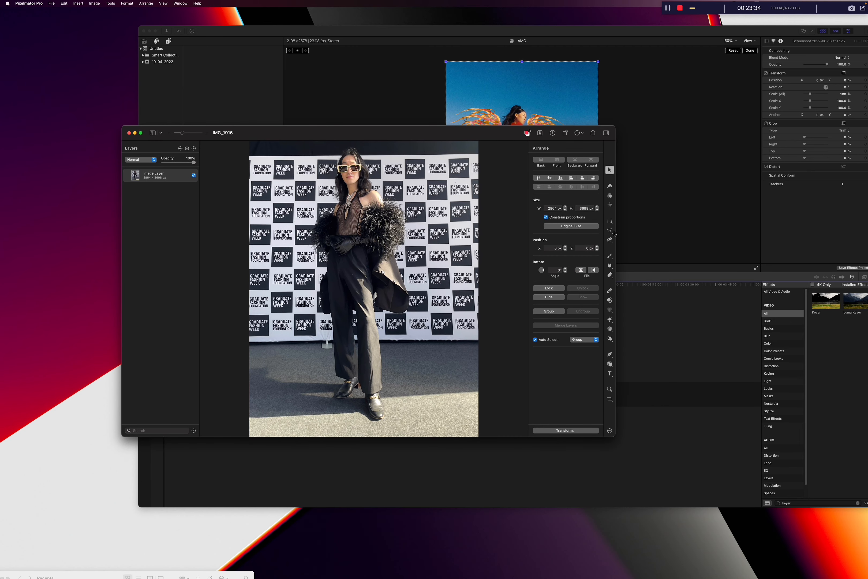
# Select the standing person with Select Subject, refine the selection around the coat in Select and Mask, and apply it
pyautogui.click(610, 221)
pyautogui.click(570, 233)
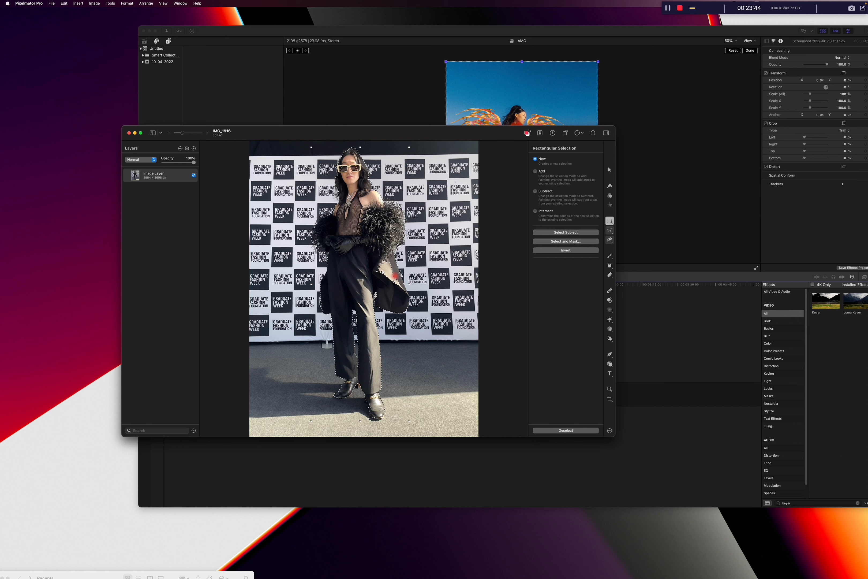
pyautogui.click(566, 241)
pyautogui.moveTo(385, 268)
pyautogui.mouseDown()
pyautogui.moveTo(391, 277)
pyautogui.moveTo(379, 296)
pyautogui.moveTo(399, 283)
pyautogui.moveTo(384, 298)
pyautogui.moveTo(383, 264)
pyautogui.mouseUp()
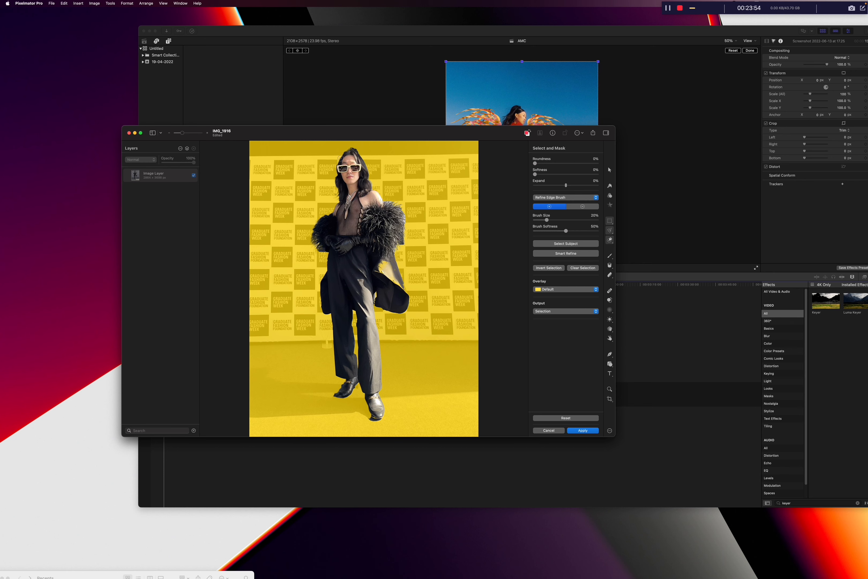
pyautogui.moveTo(353, 135); pyautogui.dragTo(412, 222)
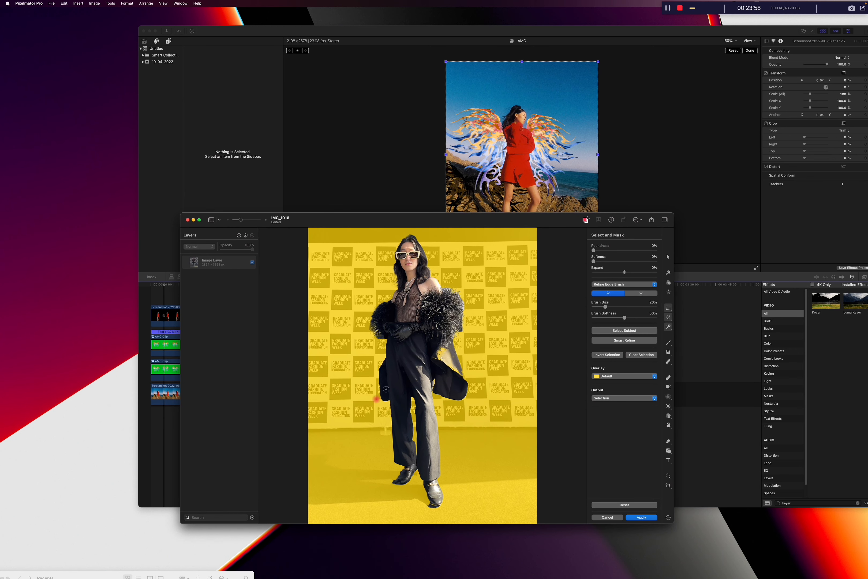
pyautogui.moveTo(445, 352)
pyautogui.mouseDown()
pyautogui.moveTo(455, 372)
pyautogui.moveTo(443, 350)
pyautogui.moveTo(433, 386)
pyautogui.moveTo(455, 369)
pyautogui.moveTo(459, 388)
pyautogui.mouseUp()
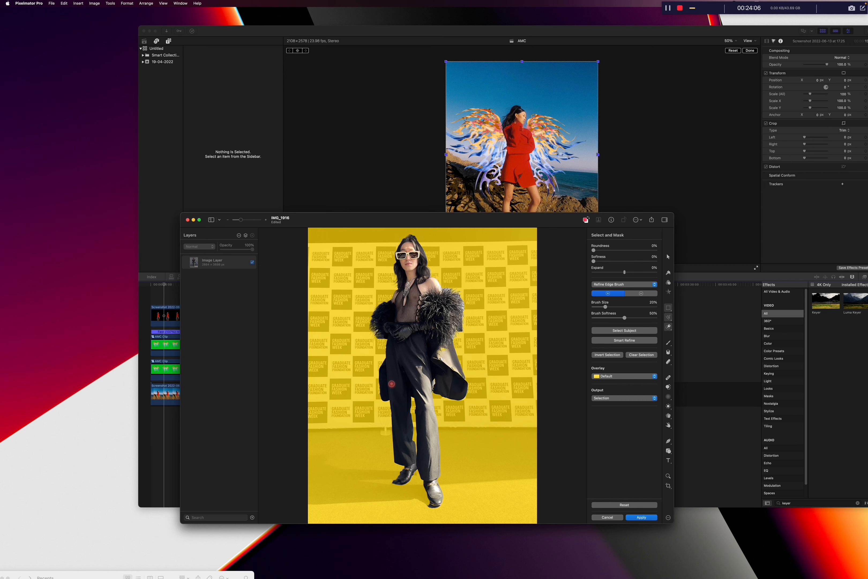
pyautogui.click(639, 518)
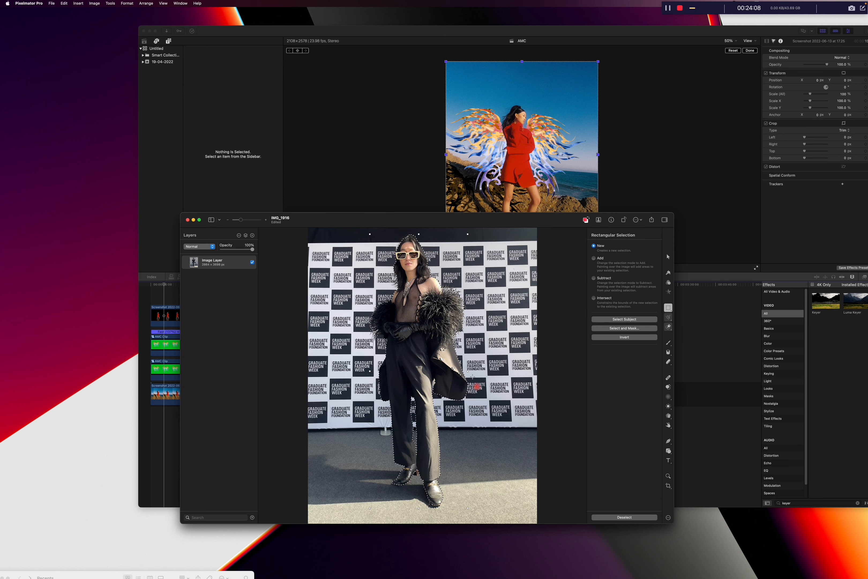
# Copy the selected person onto a new layer, clear the selection and delete the original image layer
pyautogui.press('super+c')
pyautogui.press('super+v')
pyautogui.click(238, 278)
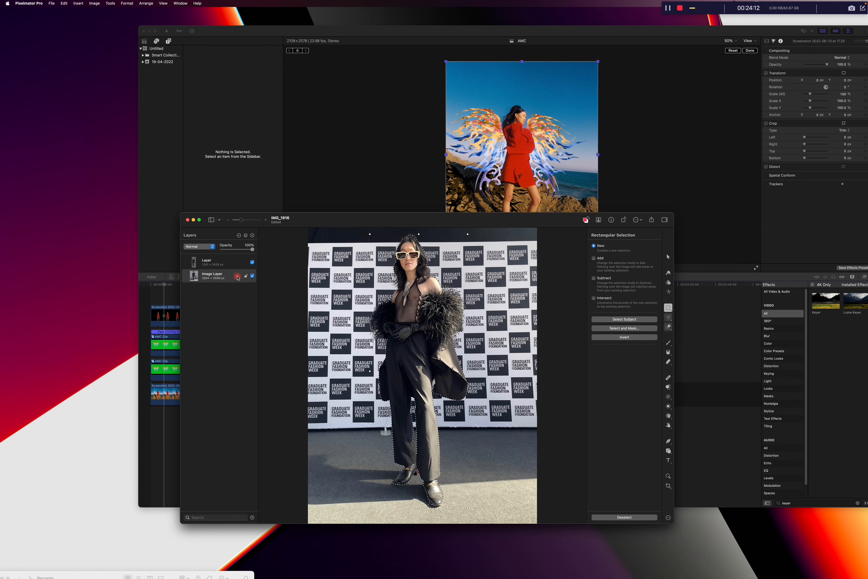
pyautogui.press('super+z')
pyautogui.click(624, 517)
pyautogui.press('BackSpace')
pyautogui.moveTo(404, 224); pyautogui.dragTo(620, 148)
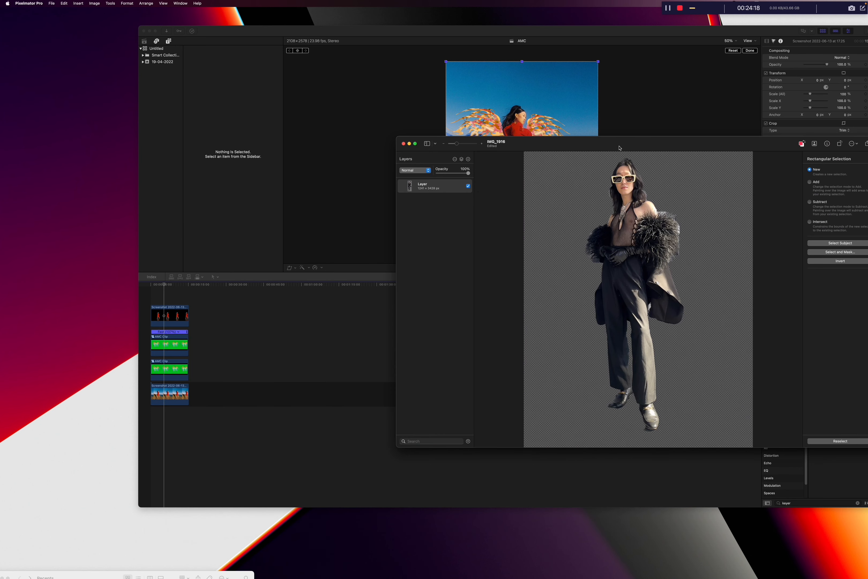
# Export the person cutout as the PNG IMG_1916 into the AMC folder at original size with the sRGB profile
pyautogui.press('super+shift+e')
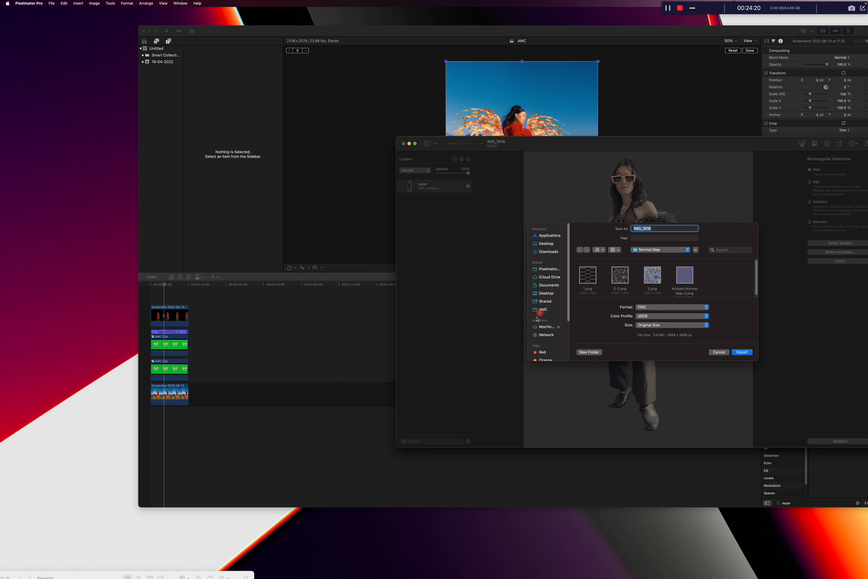
pyautogui.click(550, 313)
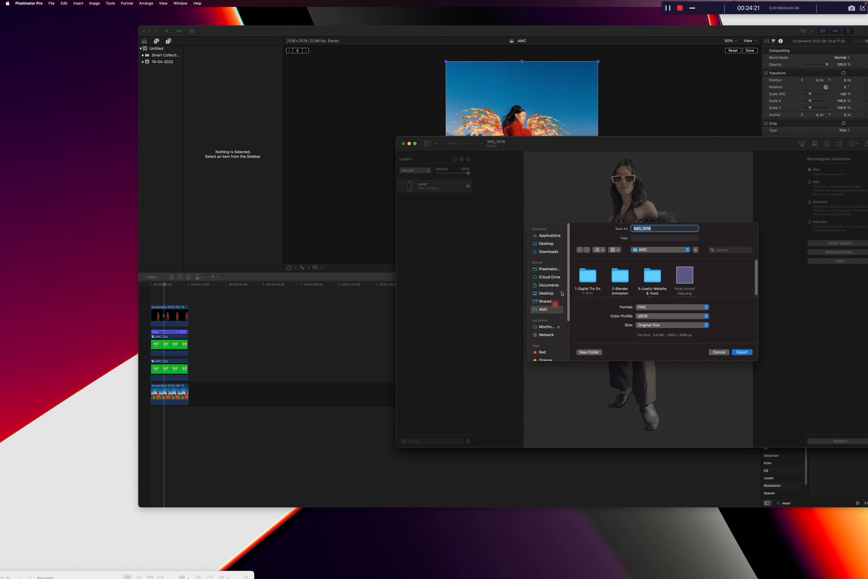
pyautogui.click(732, 353)
# Switch to Final Cut Pro and replace the background portrait clip with the original IMG_1916 photo, using Replace with Retime to Fit
pyautogui.click(236, 344)
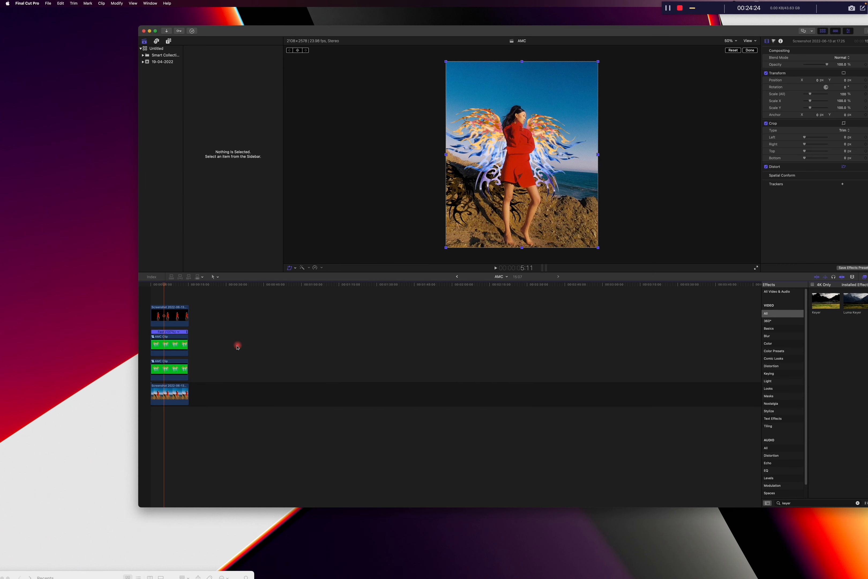
pyautogui.moveTo(106, 578); pyautogui.dragTo(464, 487)
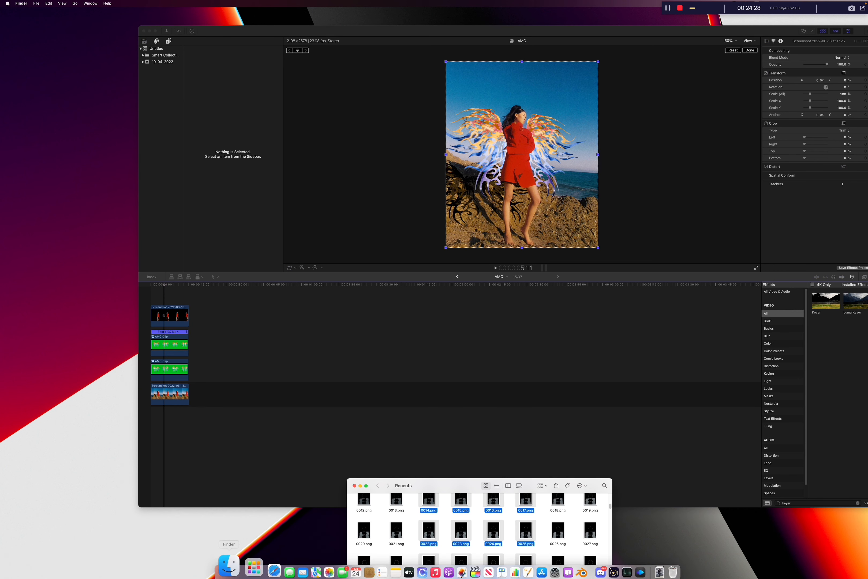
pyautogui.moveTo(433, 481); pyautogui.dragTo(692, 574)
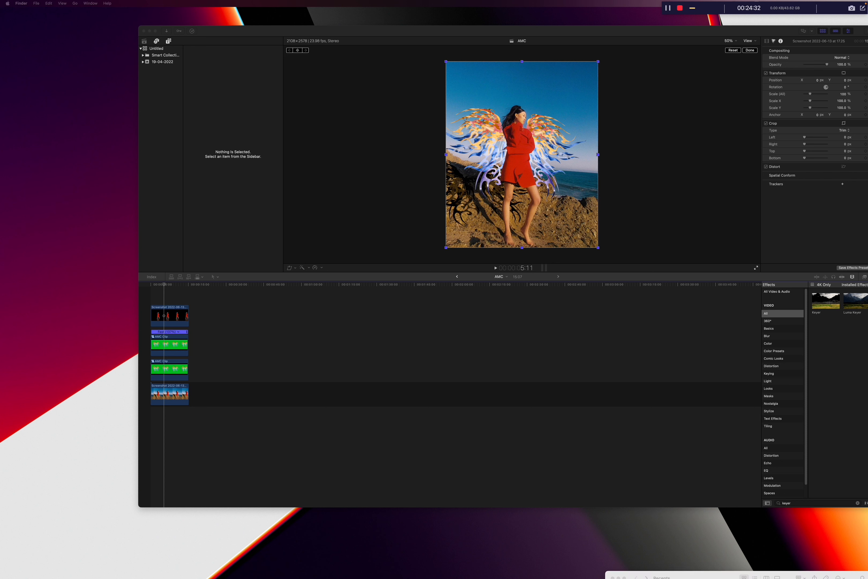
pyautogui.moveTo(1, 302); pyautogui.dragTo(171, 391)
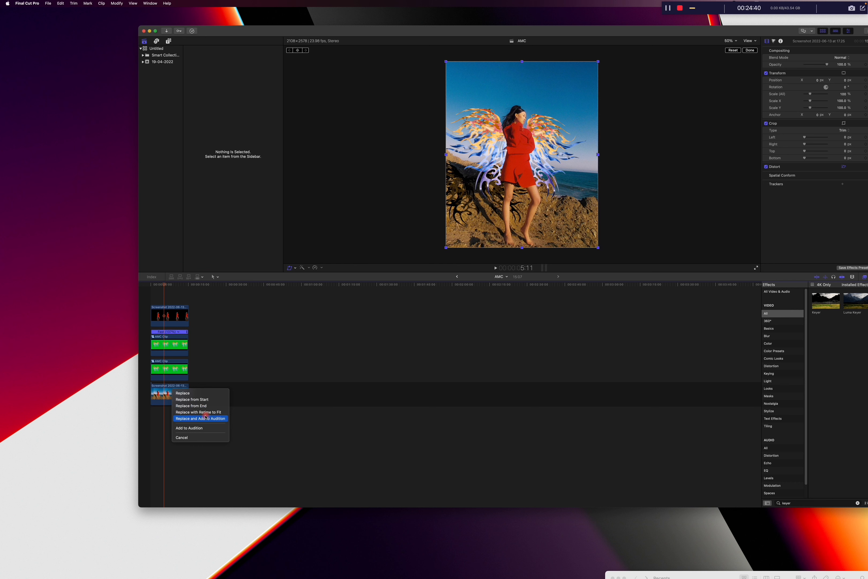
pyautogui.click(223, 412)
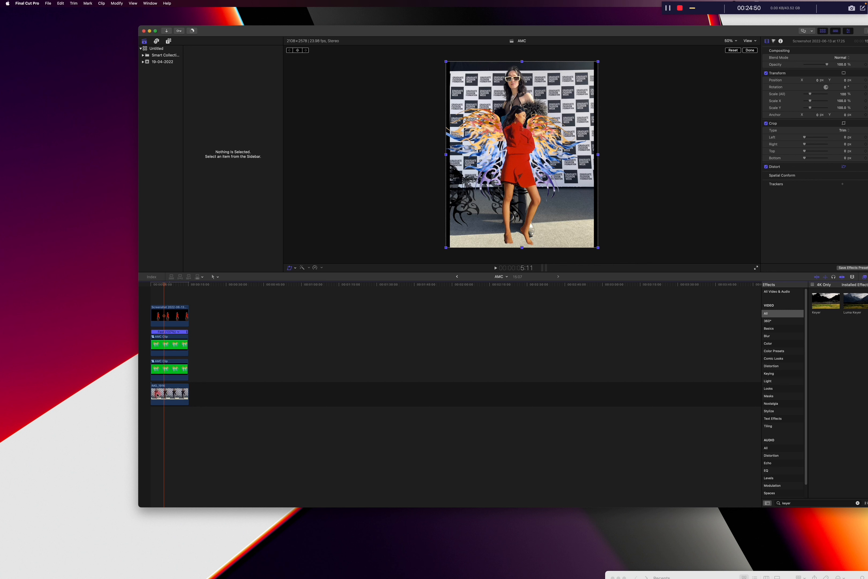
# Replace the topmost woman cutout clip with the exported IMG_1916 cutout, using Replace with Retime to Fit
pyautogui.click(171, 318)
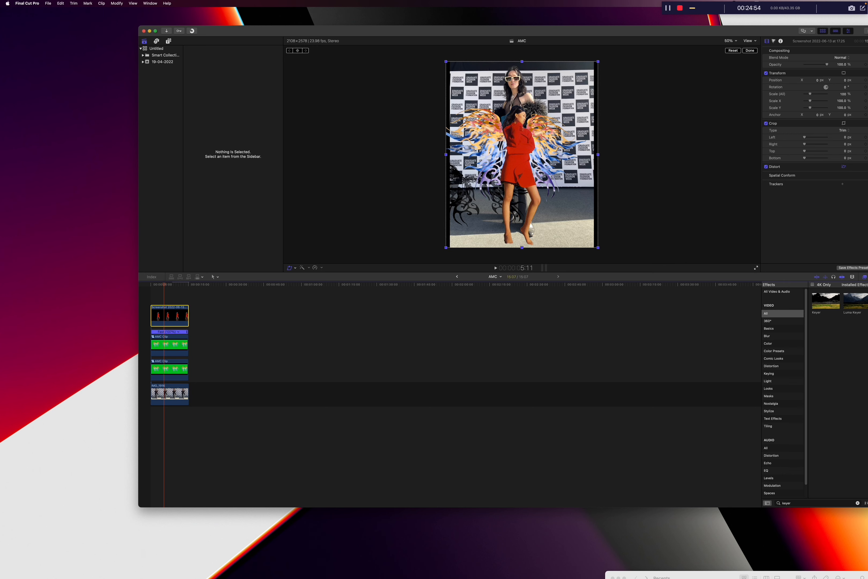
pyautogui.hotkey('ctrl', 'Up')
pyautogui.moveTo(0, 262); pyautogui.dragTo(169, 312)
pyautogui.moveTo(169, 313); pyautogui.dragTo(171, 313)
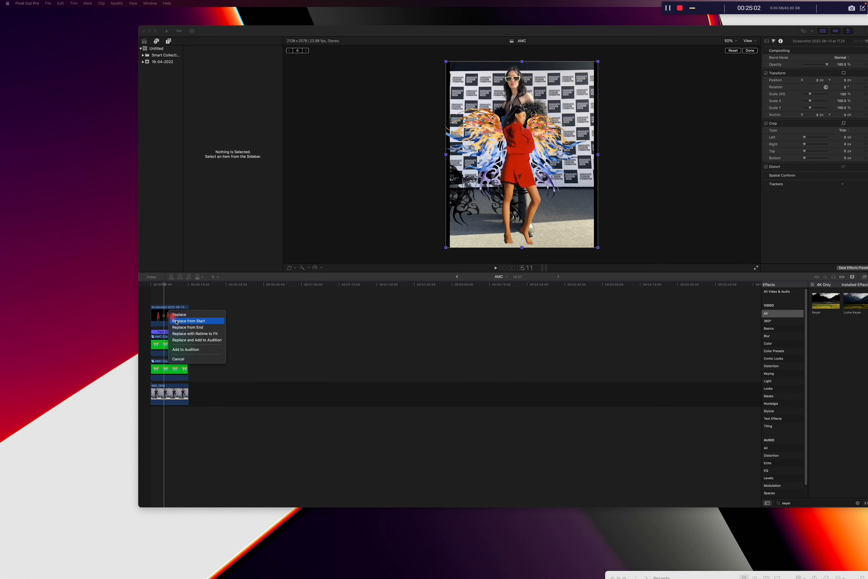
pyautogui.click(184, 333)
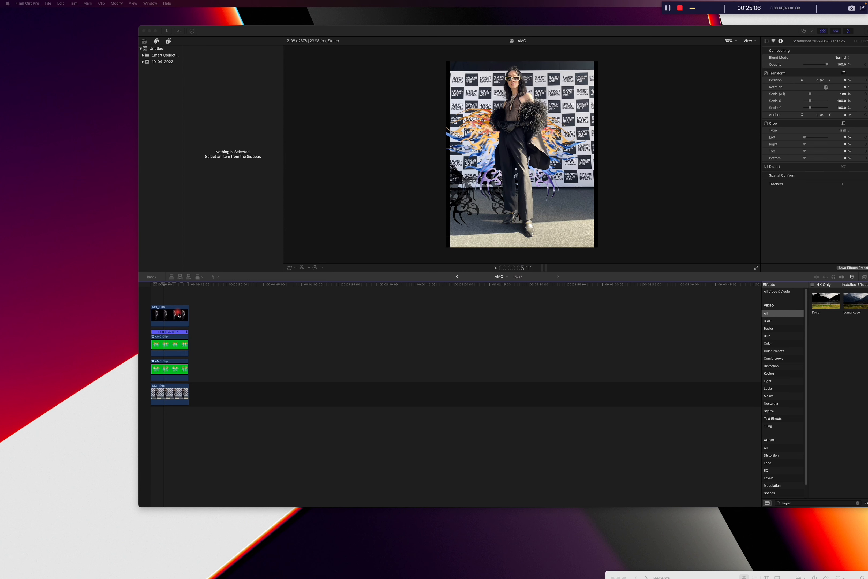
# Play the start of the swapped composite and delete the blackened wings copy directly above the background clip
pyautogui.click(299, 319)
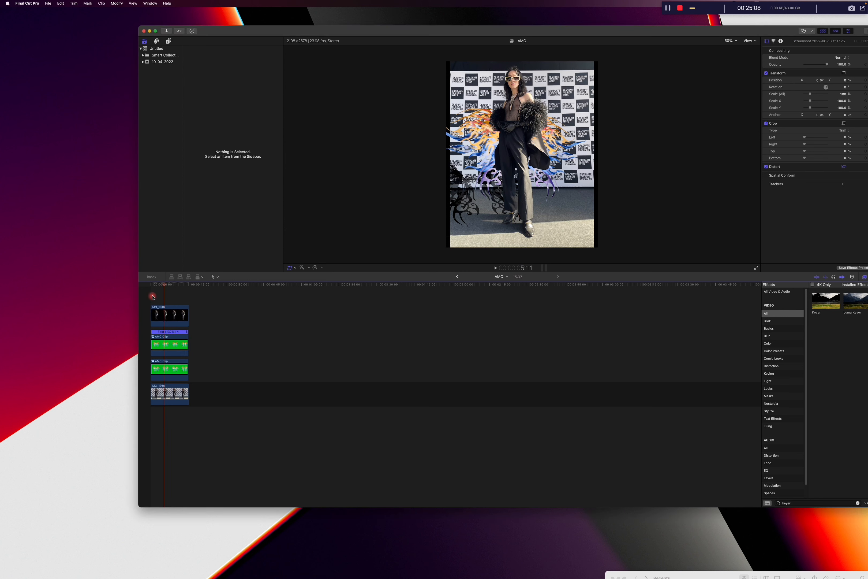
pyautogui.moveTo(190, 287); pyautogui.dragTo(152, 294)
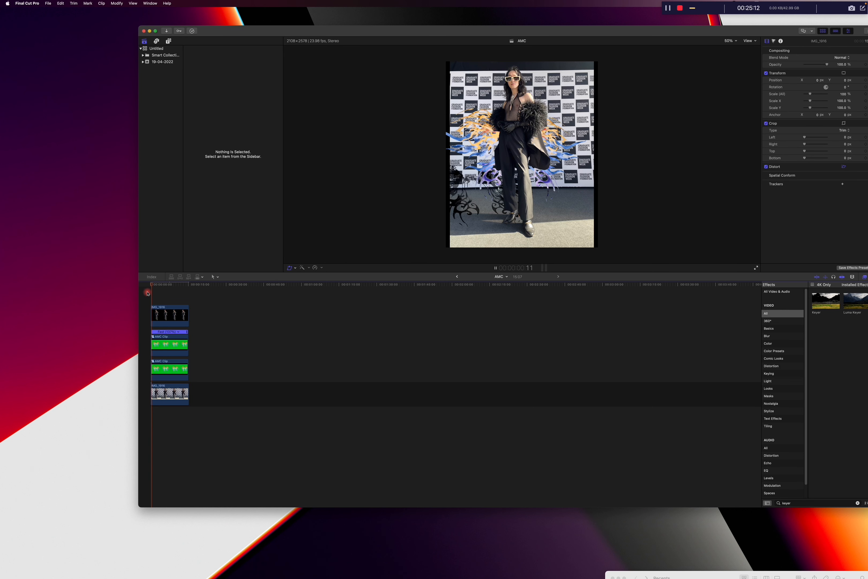
pyautogui.click(175, 369)
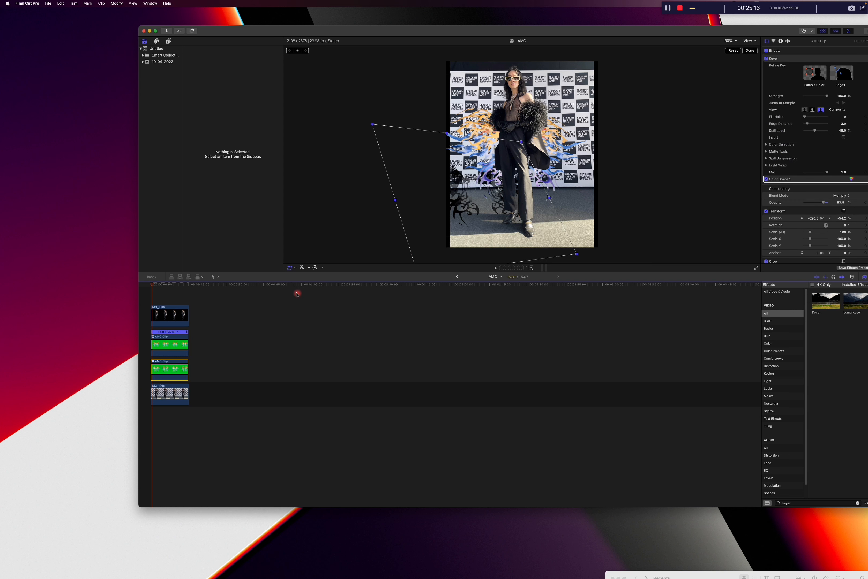
pyautogui.press('Delete')
# Distort the remaining wings clip by pulling its corners outward, and align it behind the new person's shoulders
pyautogui.click(187, 362)
pyautogui.moveTo(587, 83); pyautogui.dragTo(635, 15)
pyautogui.moveTo(423, 53); pyautogui.dragTo(439, 39)
pyautogui.moveTo(609, 254); pyautogui.dragTo(631, 269)
pyautogui.moveTo(428, 260)
pyautogui.mouseDown()
pyautogui.moveTo(436, 255)
pyautogui.moveTo(429, 261)
pyautogui.mouseUp()
pyautogui.moveTo(559, 107); pyautogui.dragTo(555, 105)
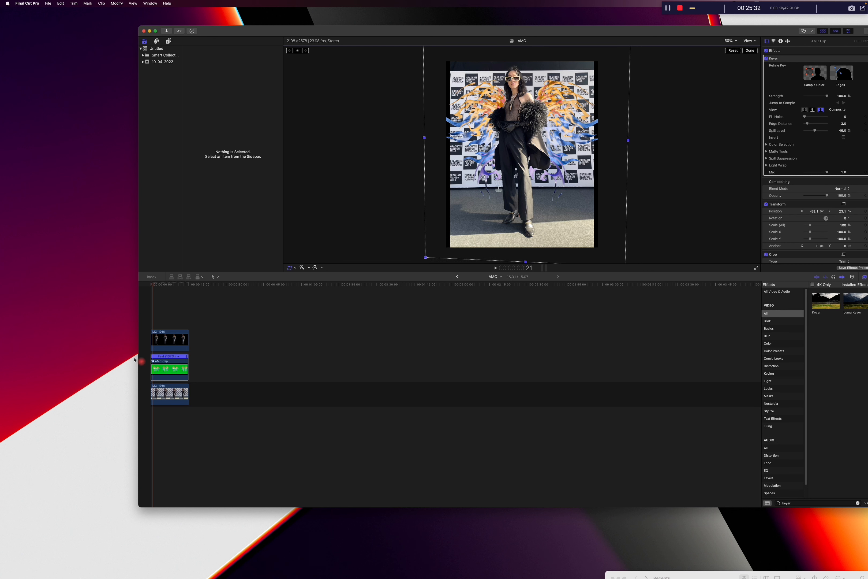
# Play the timeline from the beginning to about 4:21 to review the wings behind the new person
pyautogui.click(145, 330)
pyautogui.press('space')
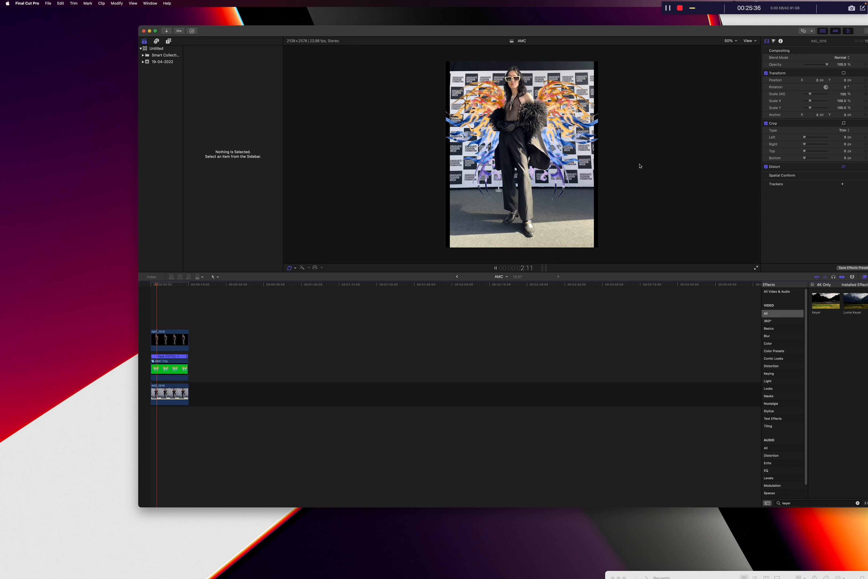
pyautogui.hotkey('shift', 't')
pyautogui.moveTo(503, 32); pyautogui.dragTo(422, 34)
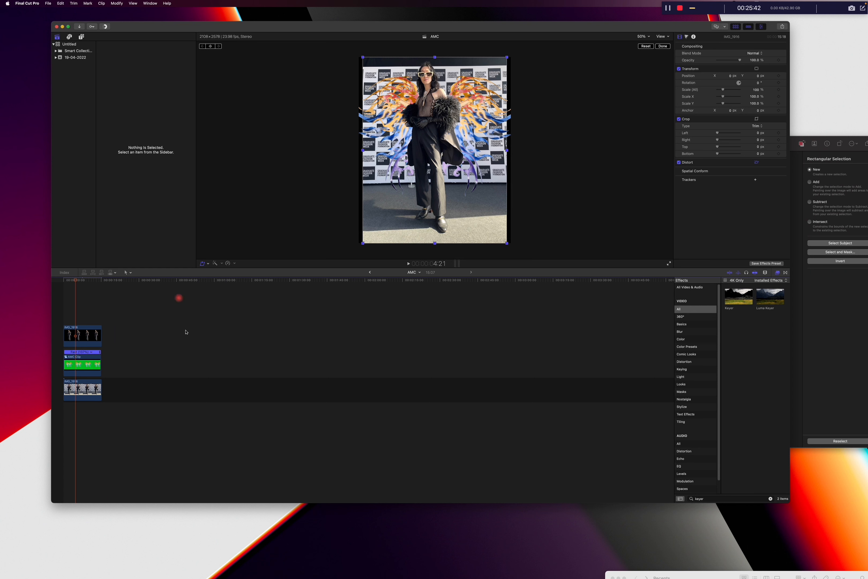
# Undo the wings adjustments, shadow deletion and photo replacements to restore the red-outfit portrait composite
pyautogui.press('super+z')
pyautogui.press('super+z')
pyautogui.press('super+z')
pyautogui.press('super+z')
pyautogui.press('super+z')
pyautogui.press('super+z')
pyautogui.press('super+z')
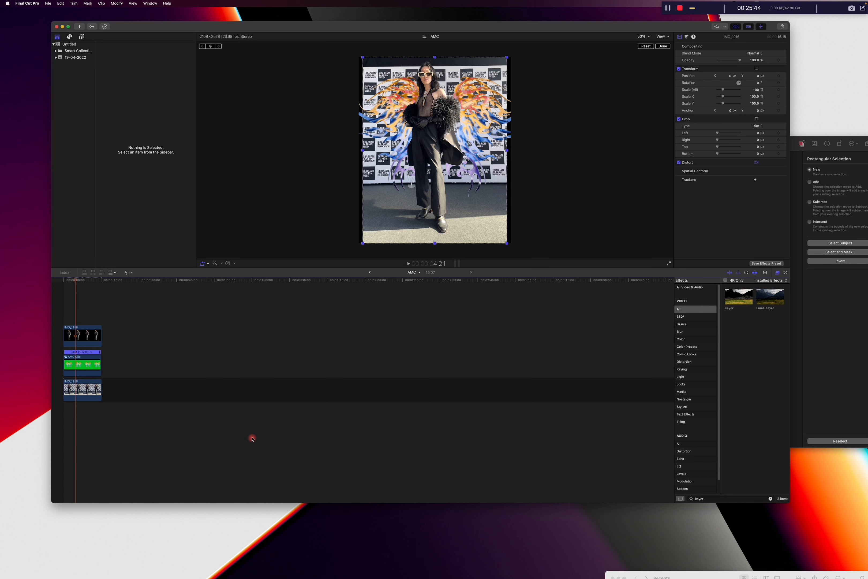
pyautogui.press('super+z')
pyautogui.press('super+z')
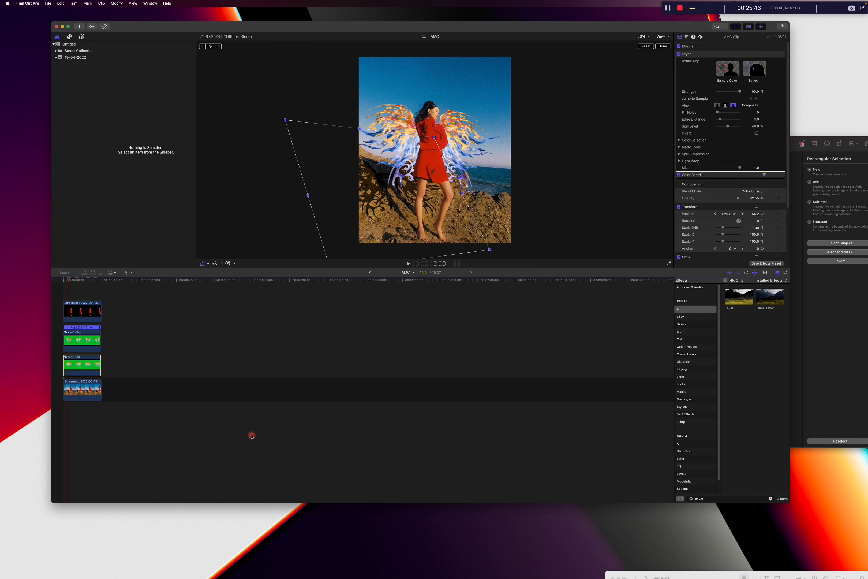
# Export the AMC project with the Apple Devices 1080p preset, saving it as AMC in the 2-Blender Animation folder
pyautogui.moveTo(131, 26); pyautogui.dragTo(126, 22)
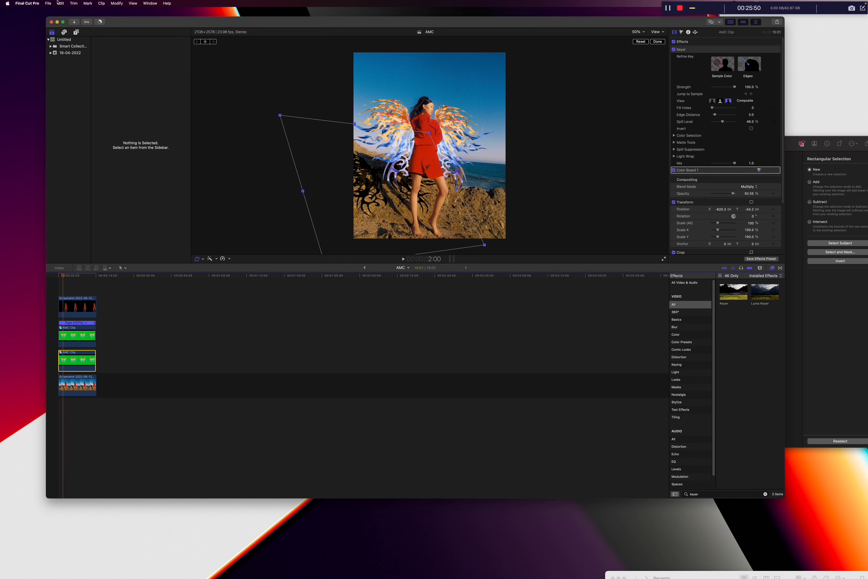
pyautogui.click(27, 3)
pyautogui.moveTo(49, 3)
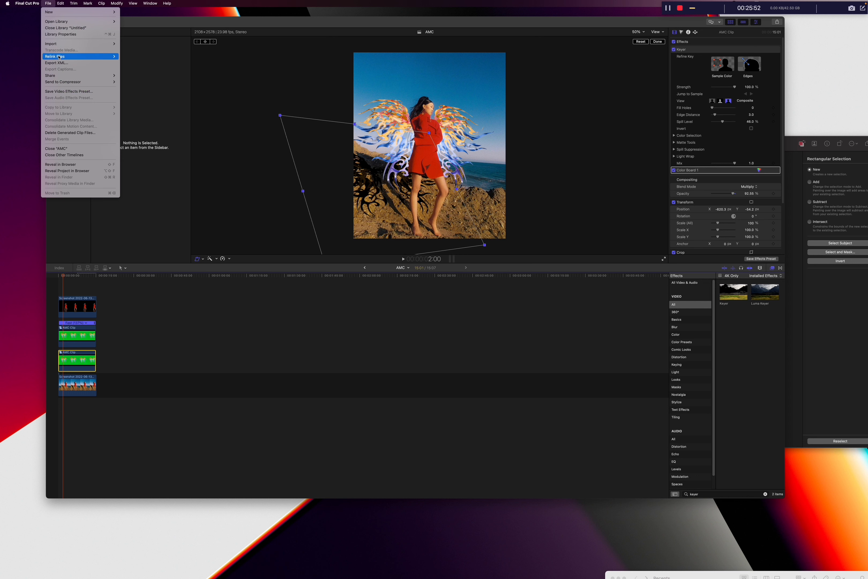
pyautogui.moveTo(68, 77)
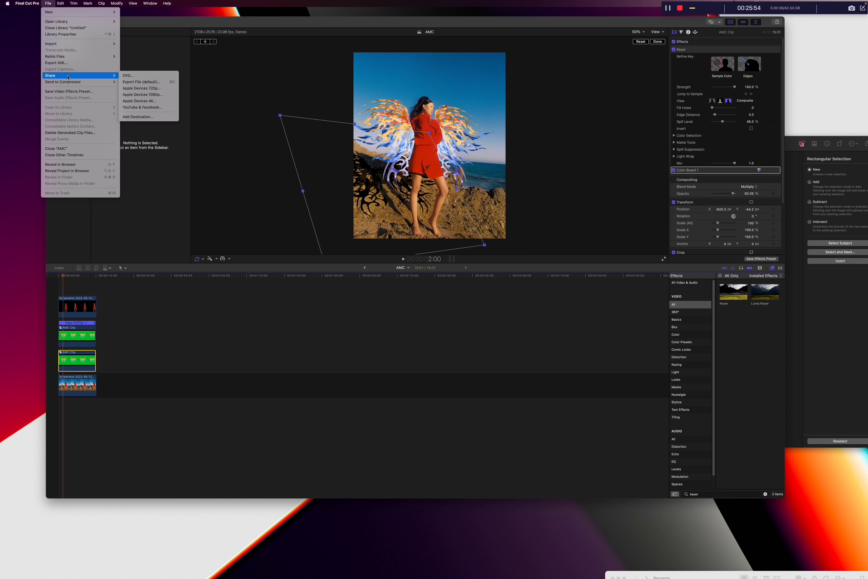
pyautogui.click(144, 95)
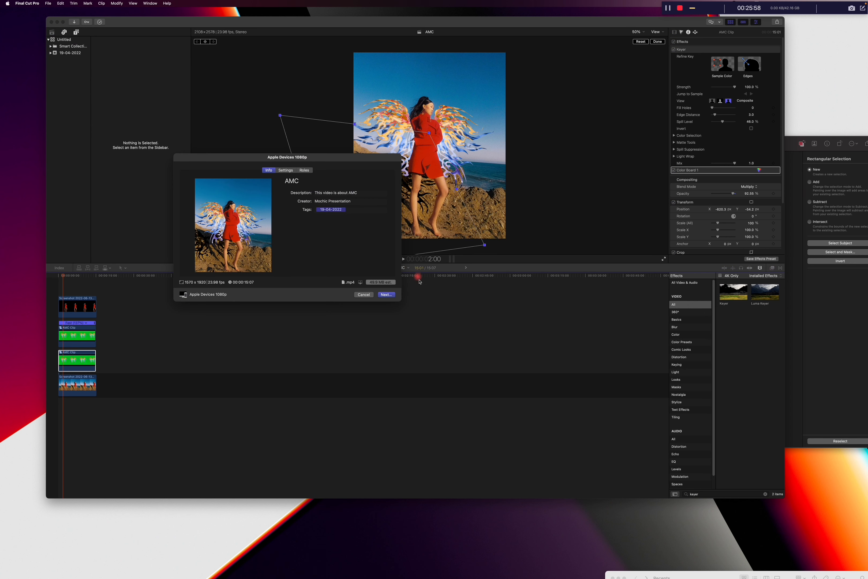
pyautogui.click(386, 294)
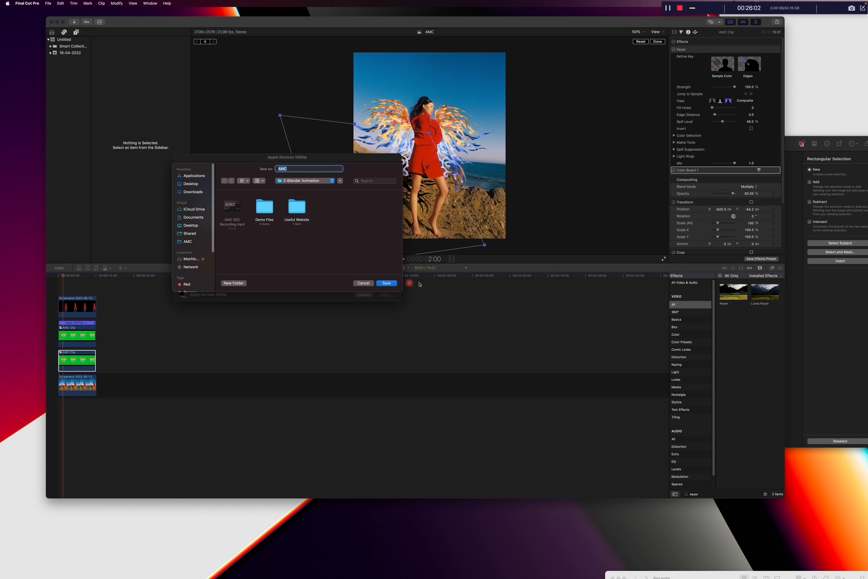
pyautogui.click(387, 283)
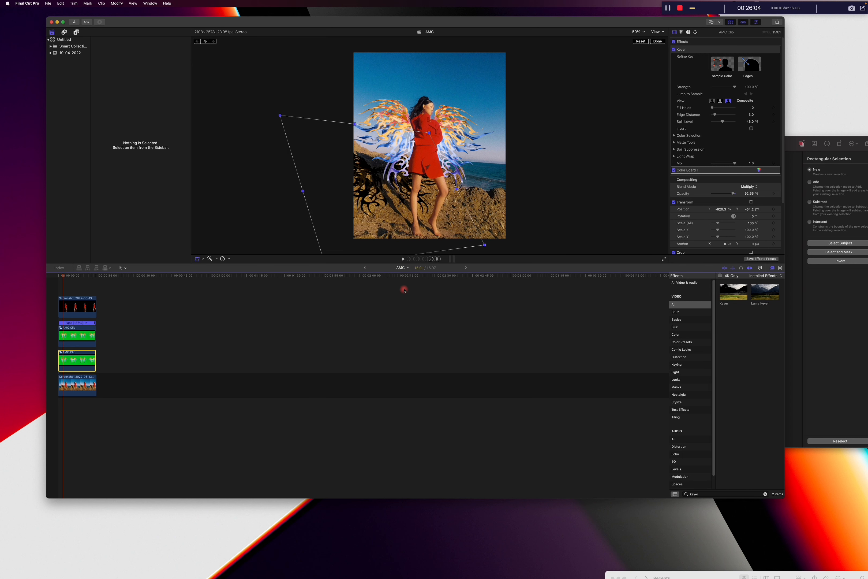
# Switch to Finder and open the 2-Blender Animation folder inside the AMC folder
pyautogui.moveTo(380, 577)
pyautogui.click(217, 562)
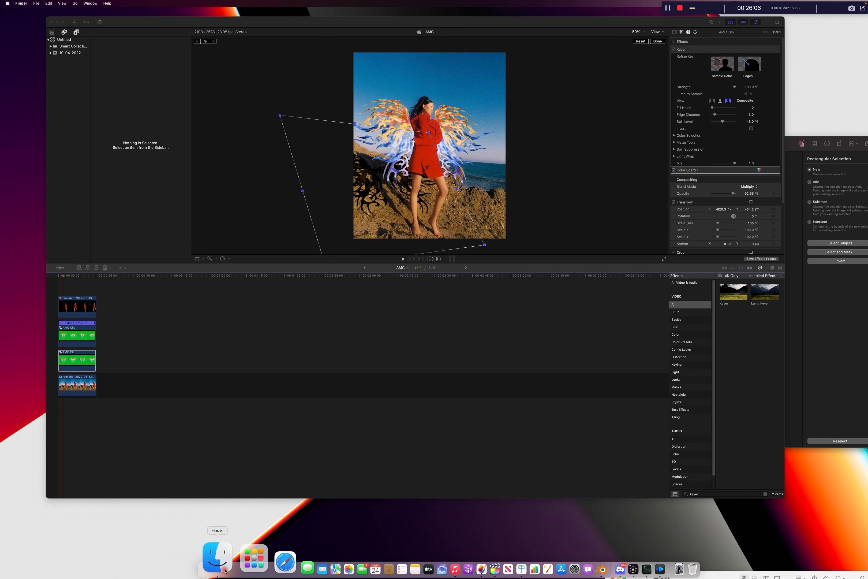
pyautogui.moveTo(221, 577)
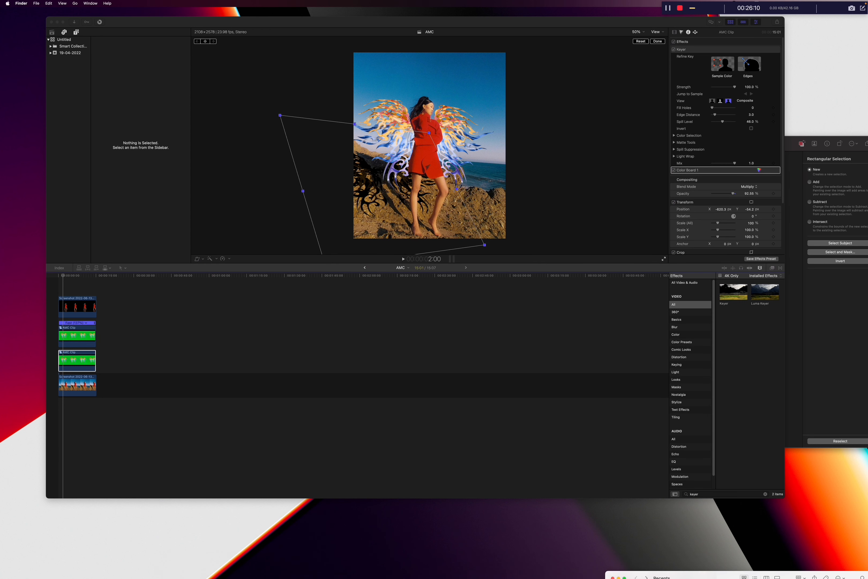
pyautogui.moveTo(0, 101); pyautogui.dragTo(267, 147)
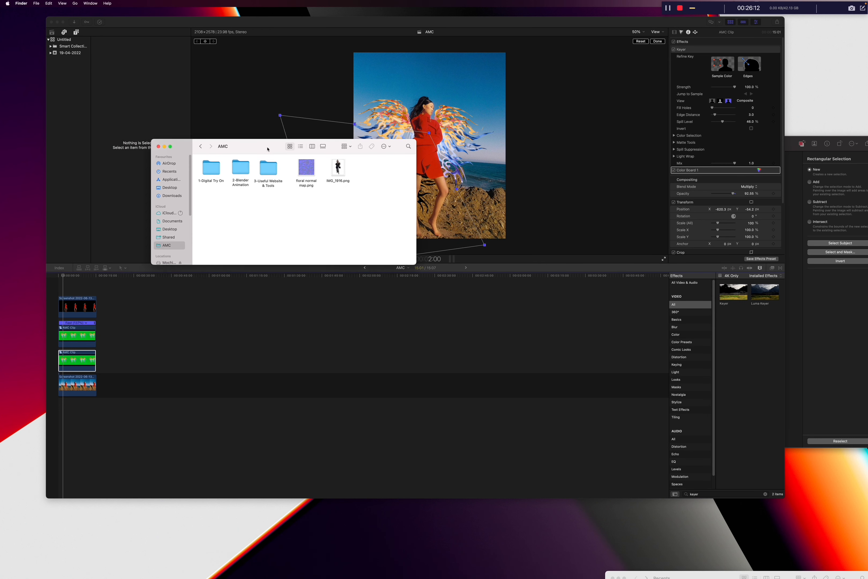
pyautogui.click(201, 146)
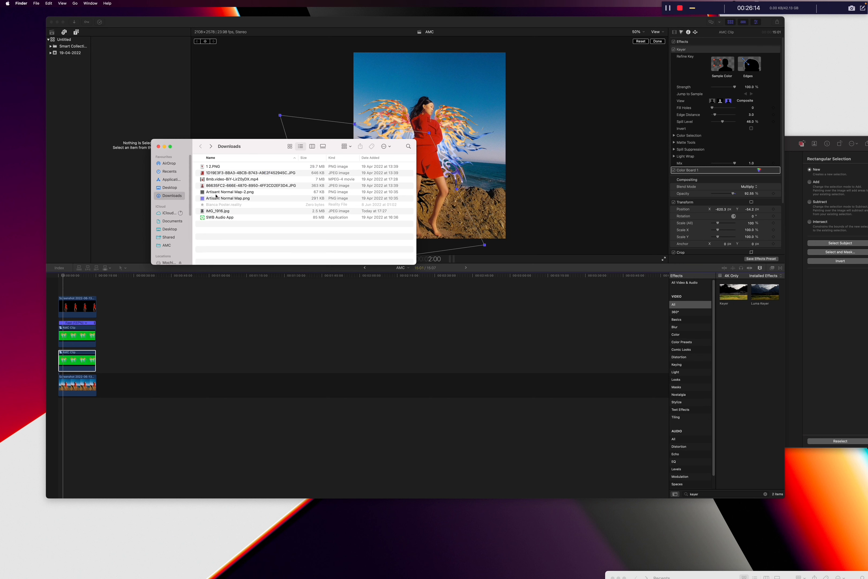
pyautogui.click(168, 245)
pyautogui.moveTo(272, 151); pyautogui.dragTo(274, 172)
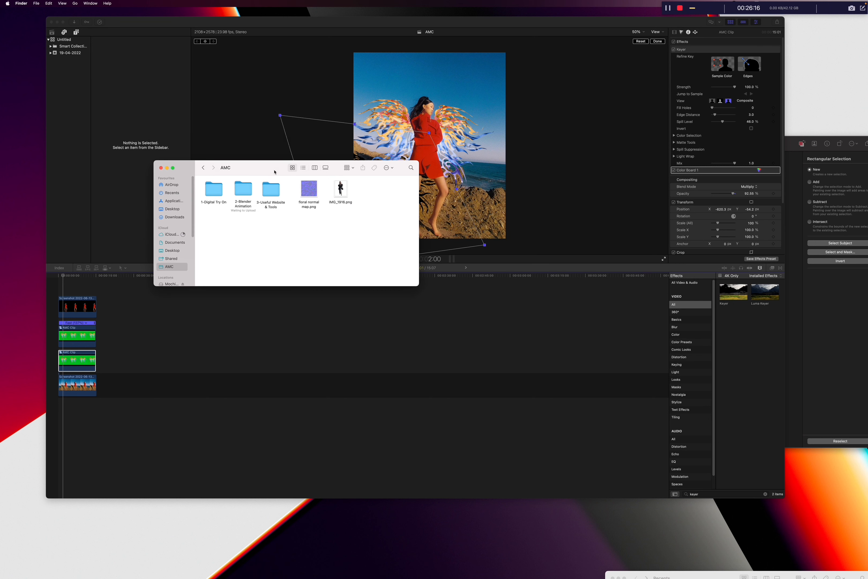
pyautogui.doubleClick(247, 192)
# Preview the exported AMC.mp4 with Quick Look, close the preview and move the folder window clear of the composite
pyautogui.click(309, 191)
pyautogui.press('space')
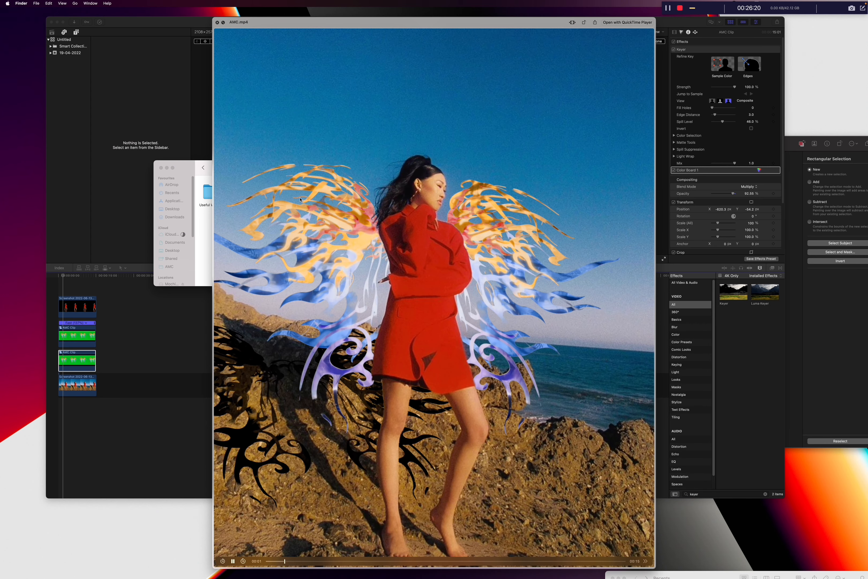
pyautogui.press('space')
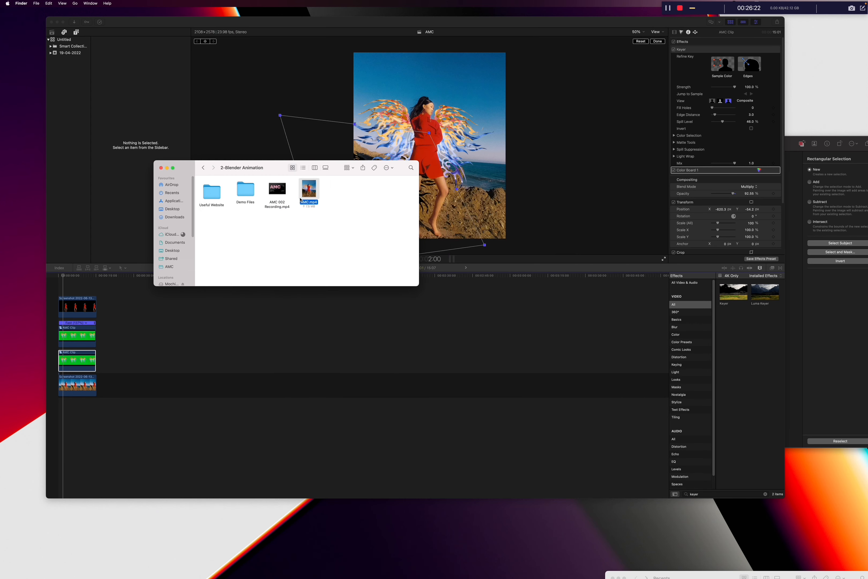
pyautogui.moveTo(273, 170); pyautogui.dragTo(611, 242)
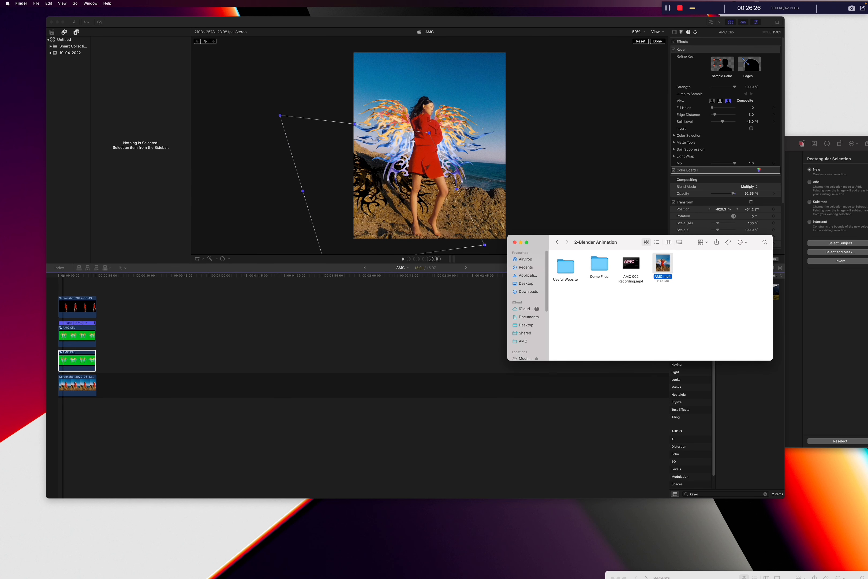